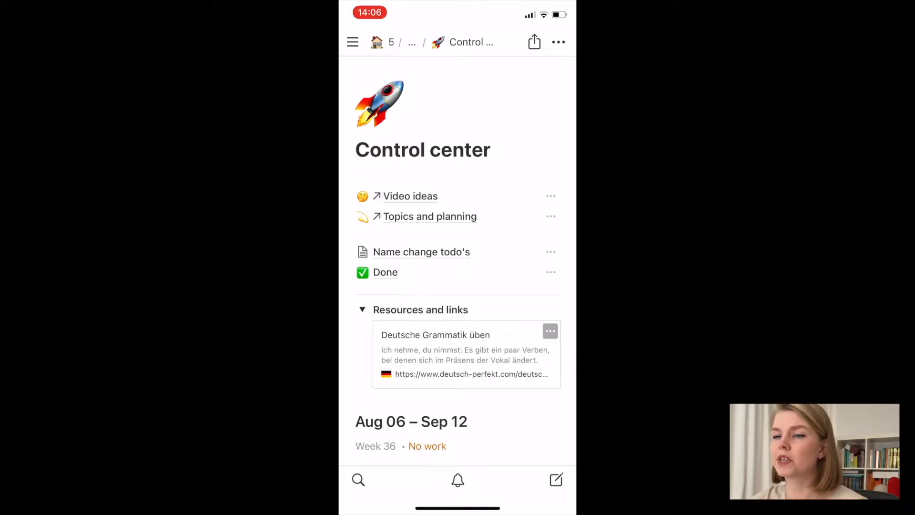
# Step: Look through the Control center page's links, resources and weekday to-do lists from Monday to Wednesday
pyautogui.scroll(-1, 457, 267)
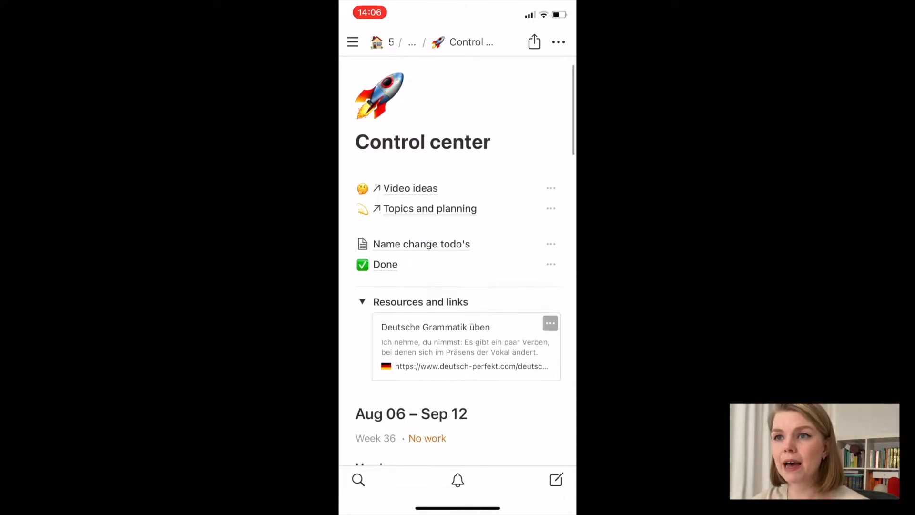
pyautogui.scroll(-5, 458, 267)
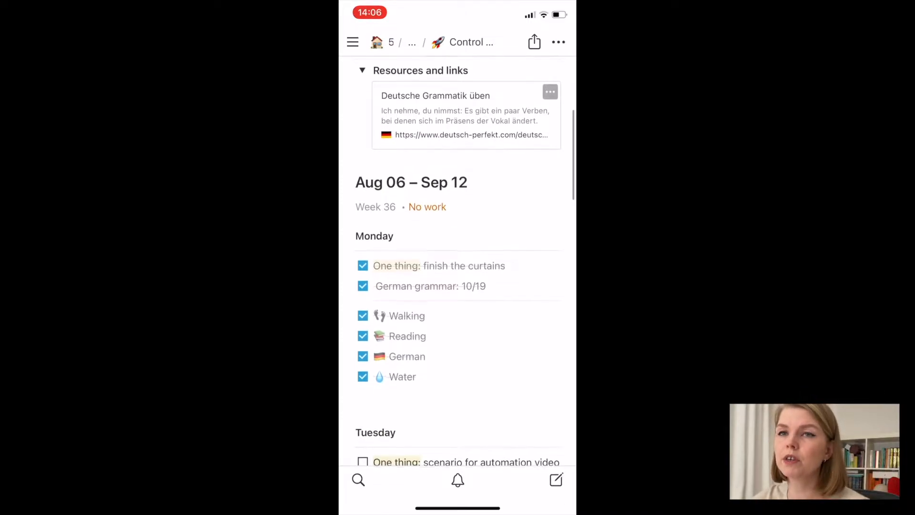
pyautogui.scroll(-2, 457, 267)
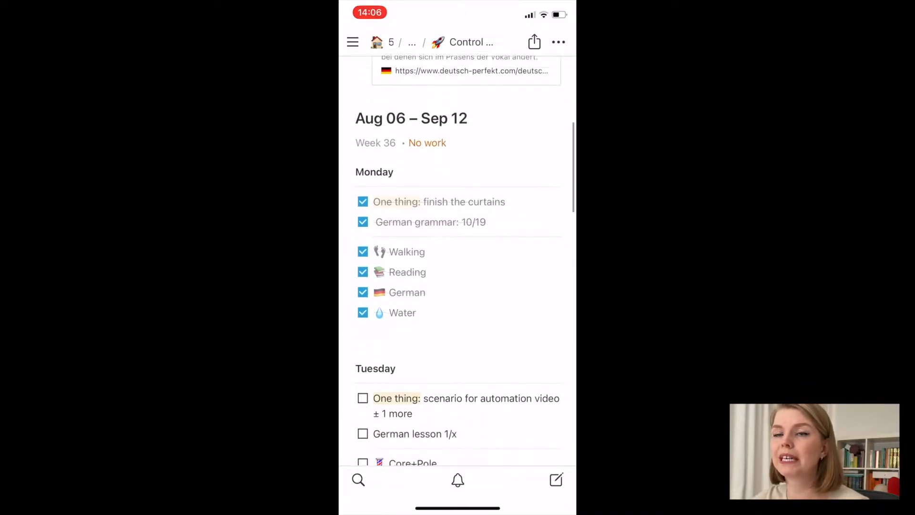
pyautogui.scroll(-7, 457, 267)
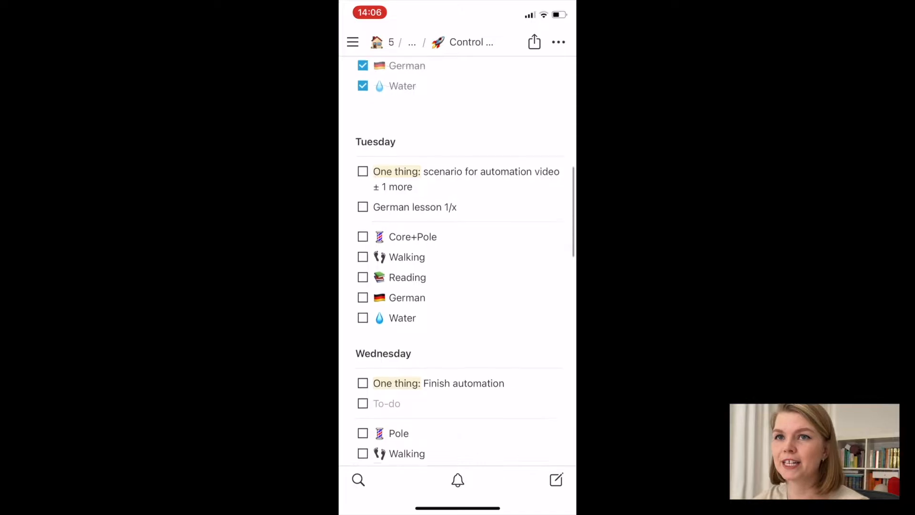
pyautogui.scroll(-12, 458, 259)
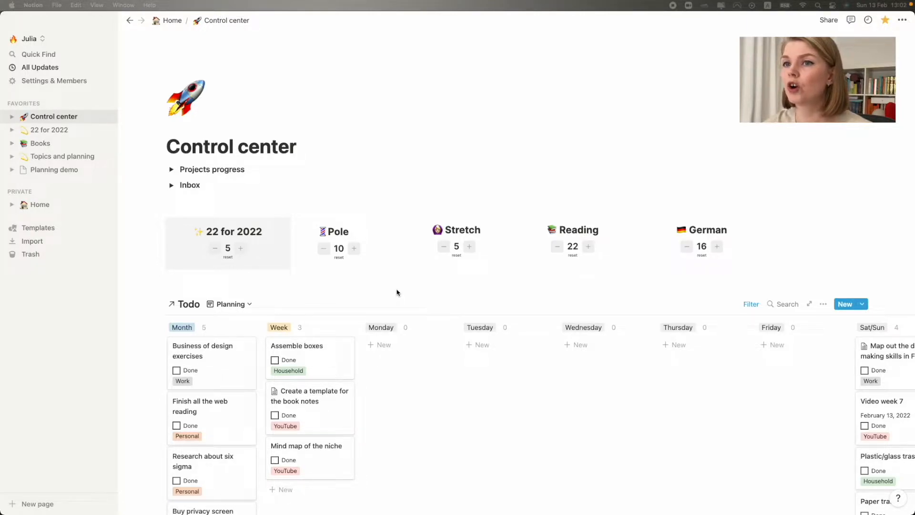
# Step: Review the group settings of the Todo board's Planning view, including the properties available for grouping
pyautogui.scroll(-4, 339, 388)
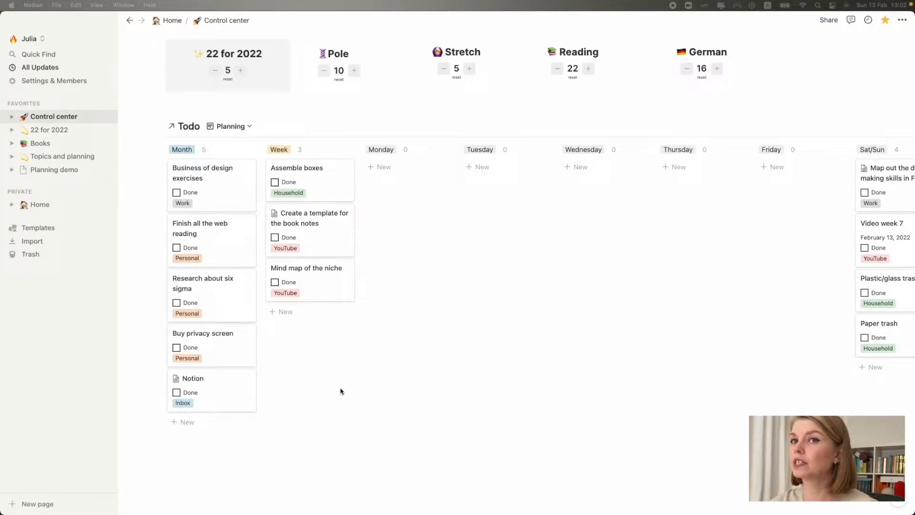
pyautogui.click(828, 127)
pyautogui.click(823, 126)
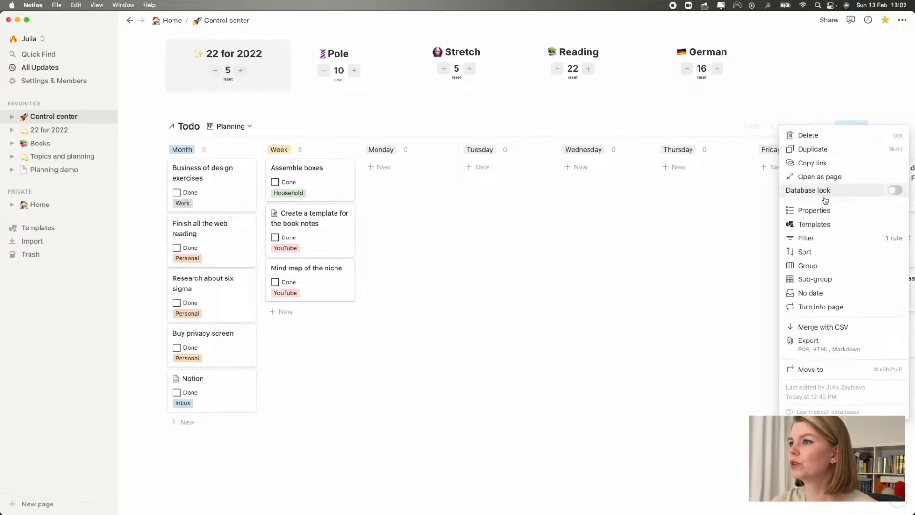
pyautogui.click(824, 267)
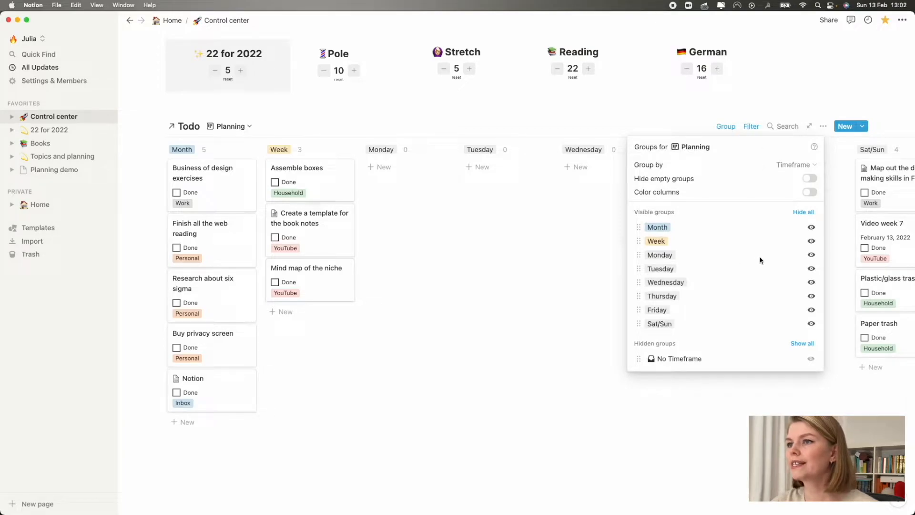
pyautogui.click(801, 165)
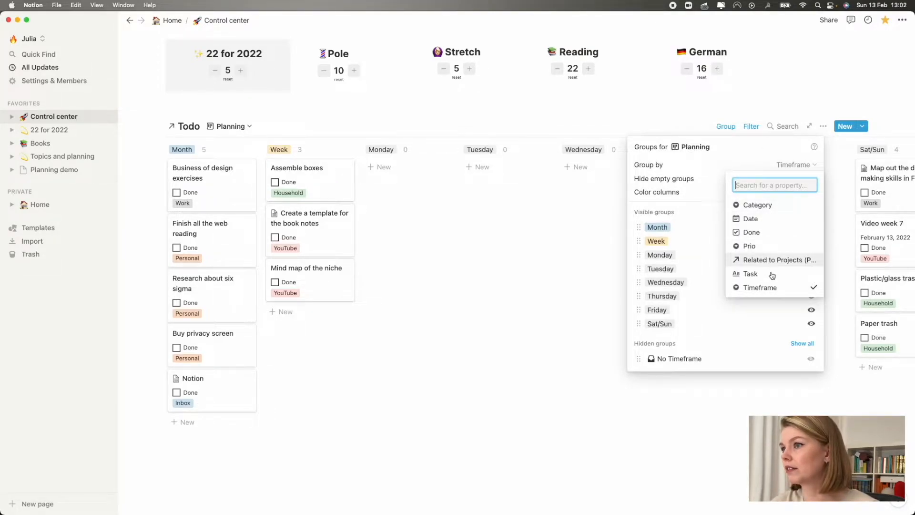
pyautogui.click(763, 152)
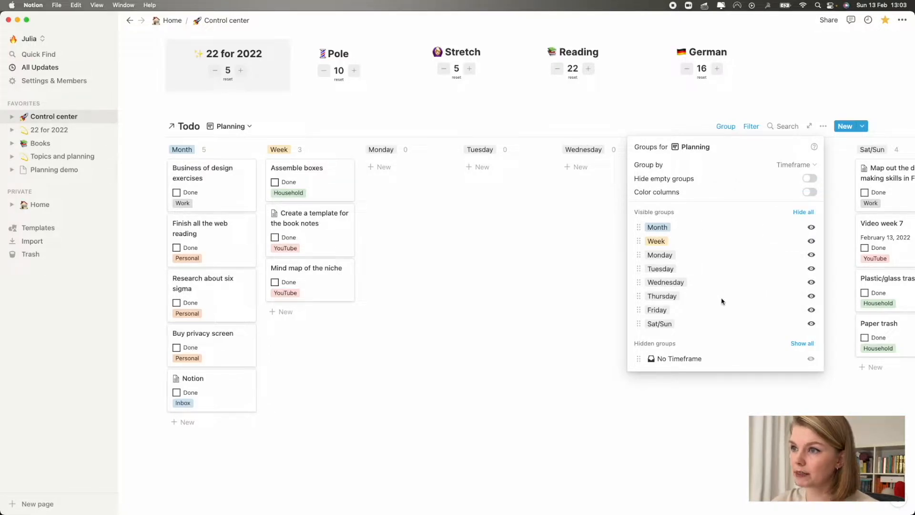
# Step: Sub-group the Todo board's Planning view by Prio and look through the priority rows
pyautogui.click(823, 126)
pyautogui.click(823, 126)
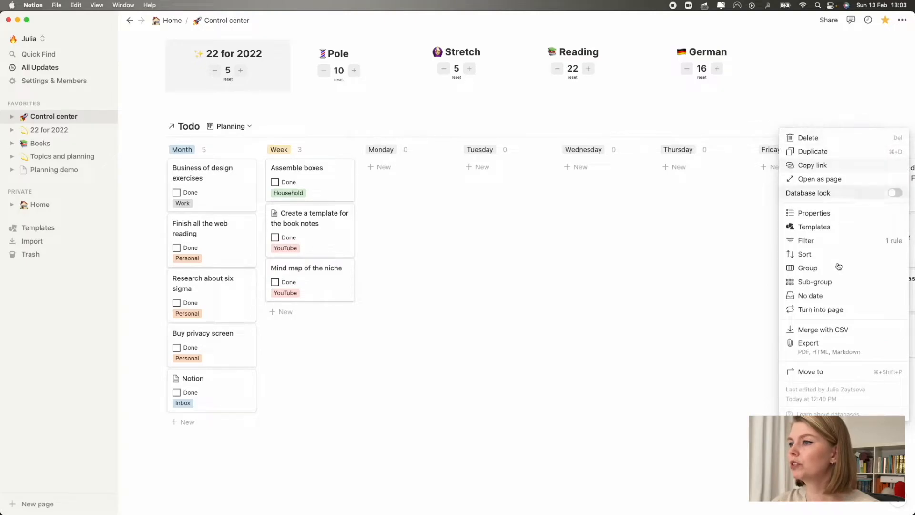
pyautogui.click(840, 284)
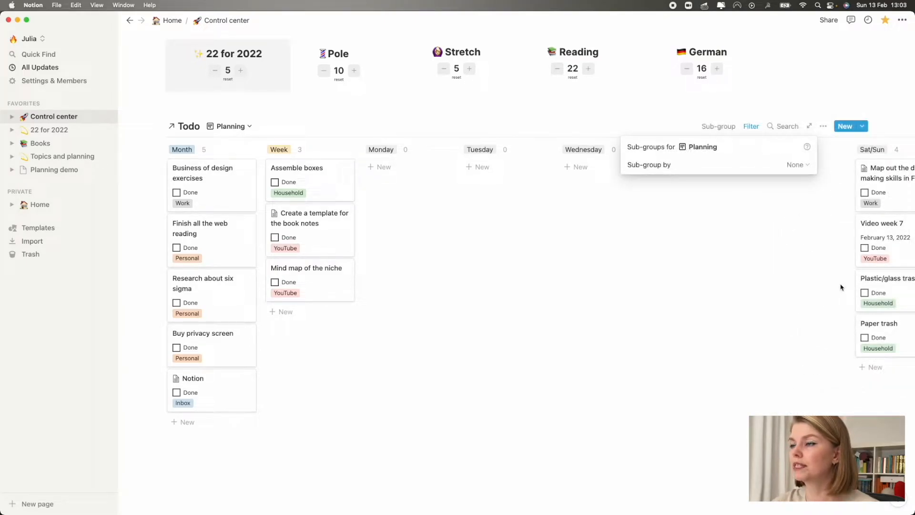
pyautogui.click(800, 164)
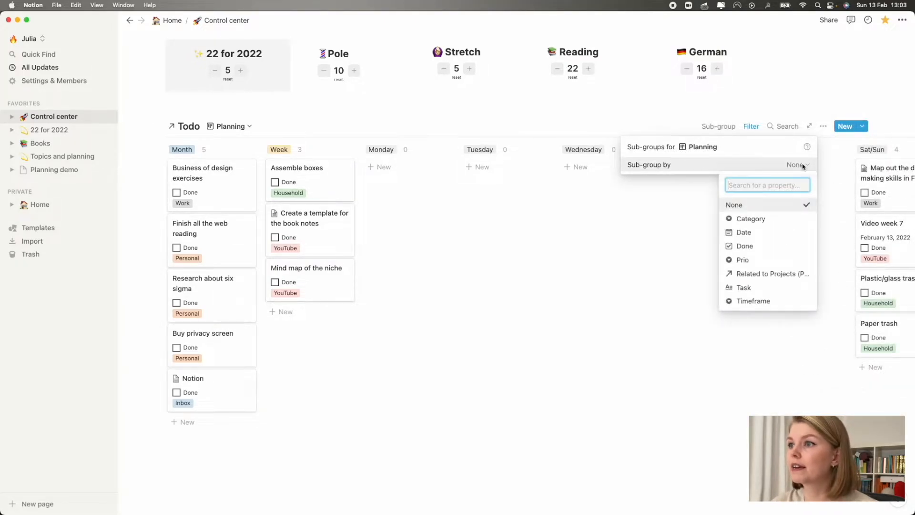
pyautogui.click(744, 265)
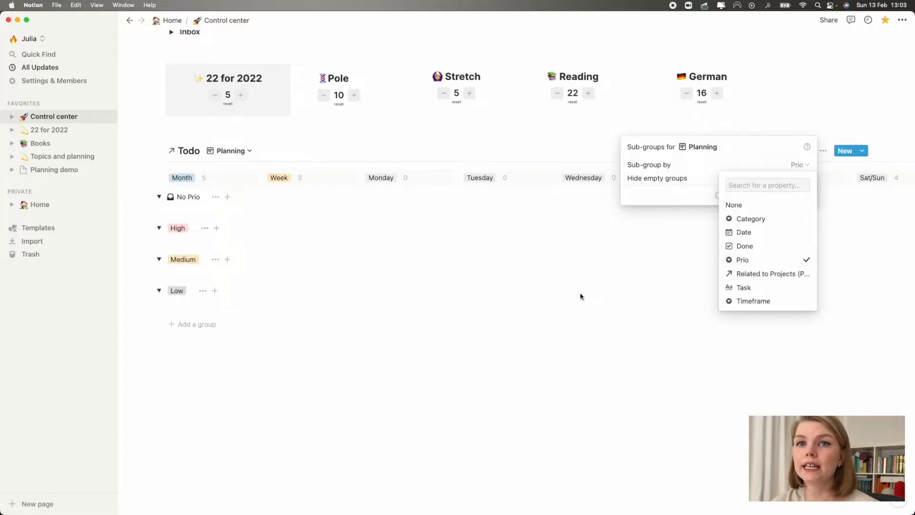
pyautogui.click(568, 313)
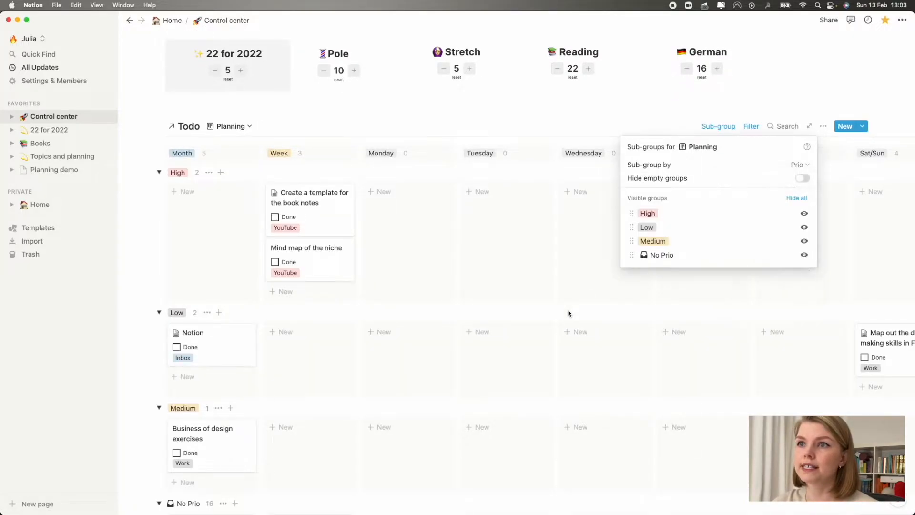
pyautogui.click(568, 310)
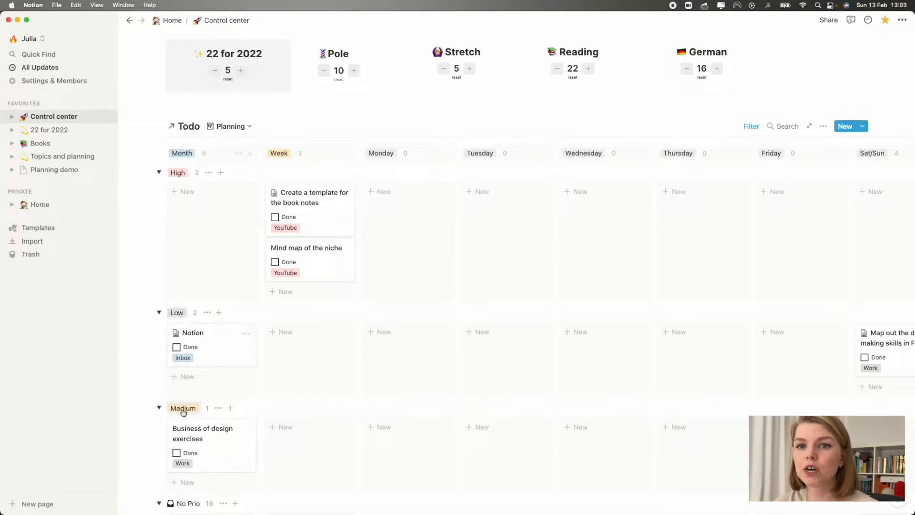
pyautogui.scroll(-3, 164, 429)
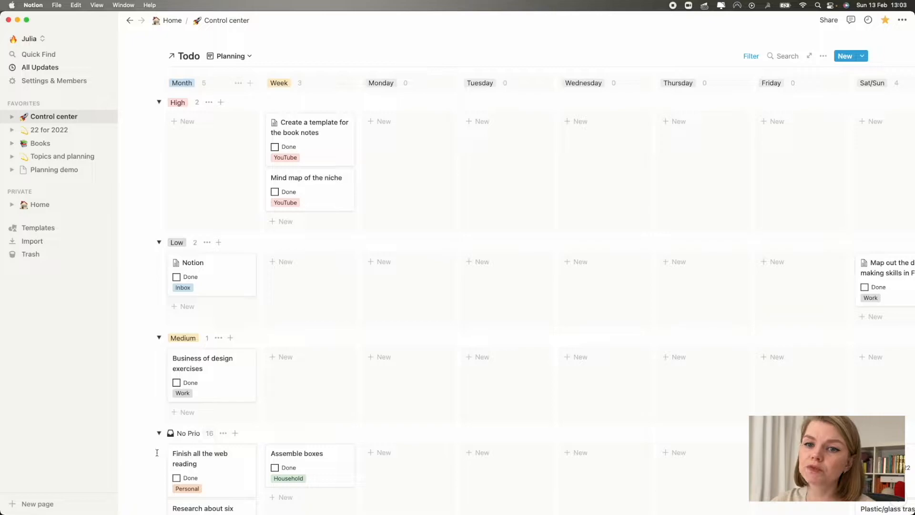
pyautogui.scroll(10, 156, 455)
pyautogui.scroll(-9, 157, 455)
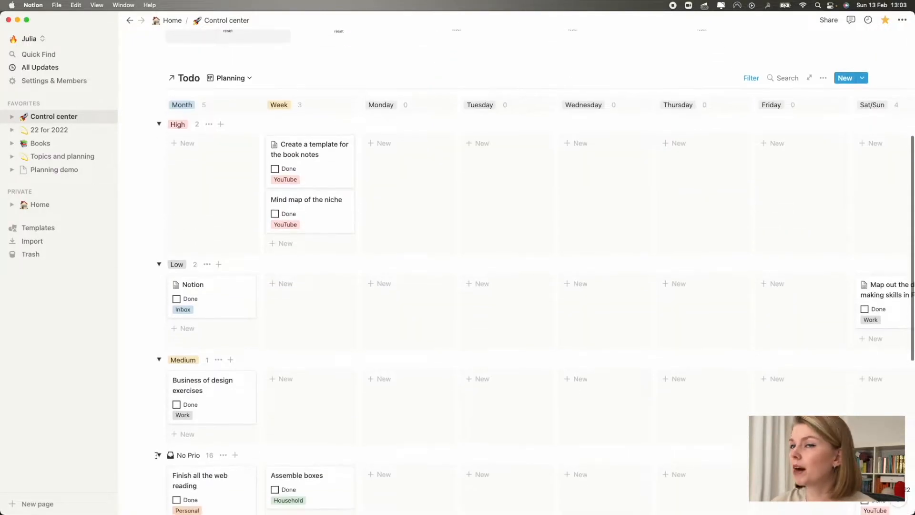
# Step: Set the Planning view's sub-grouping to None
pyautogui.click(823, 78)
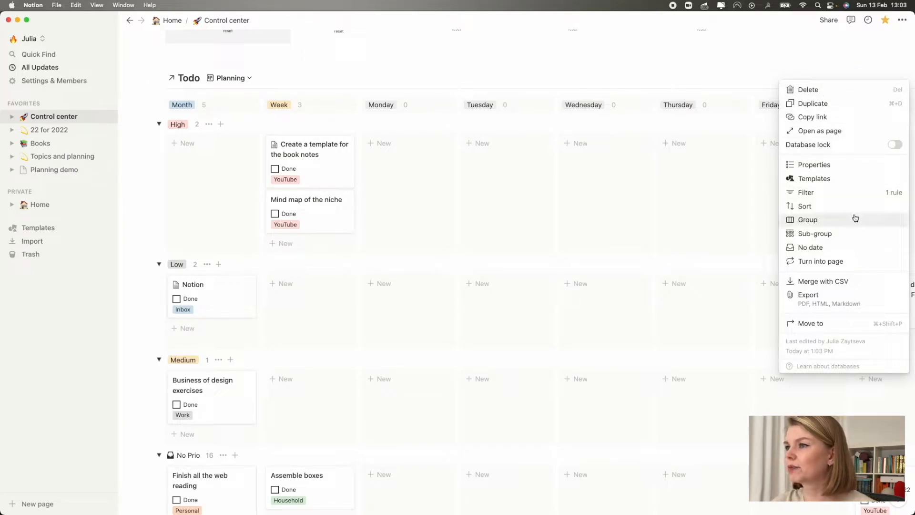
pyautogui.click(839, 234)
pyautogui.click(798, 117)
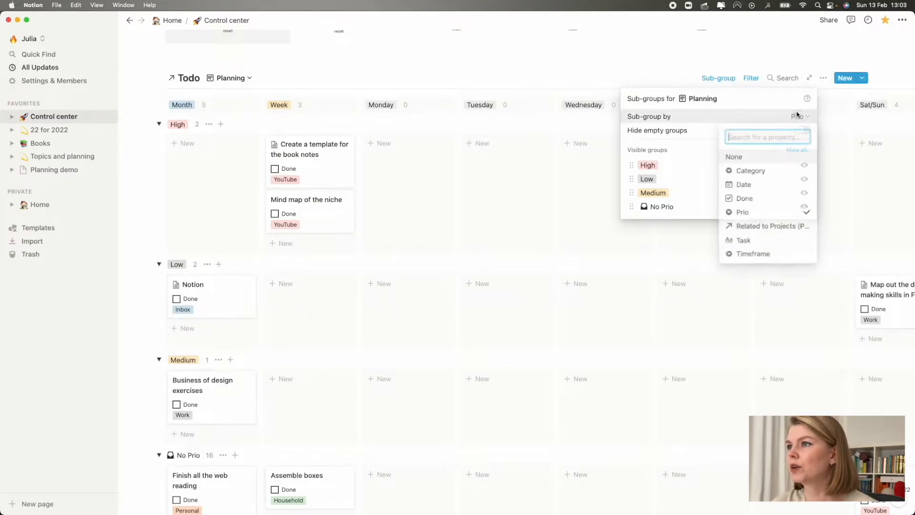
pyautogui.click(741, 161)
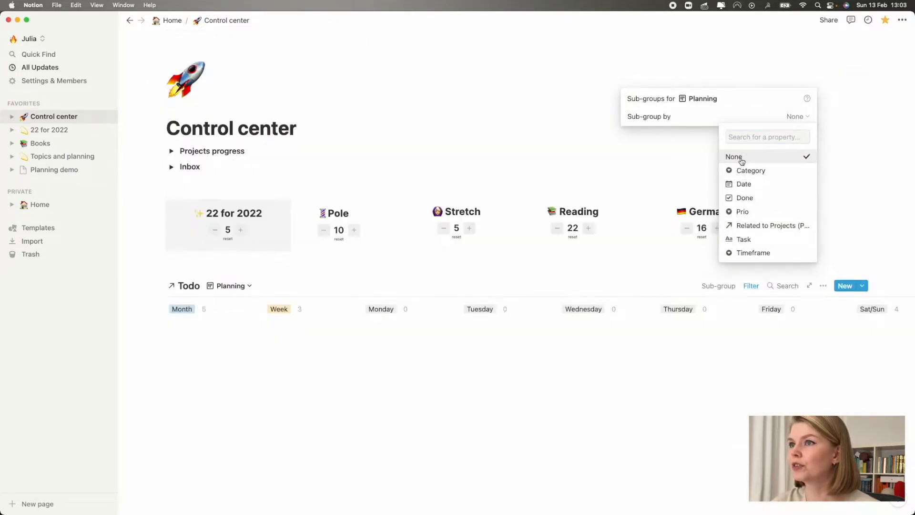
pyautogui.click(605, 151)
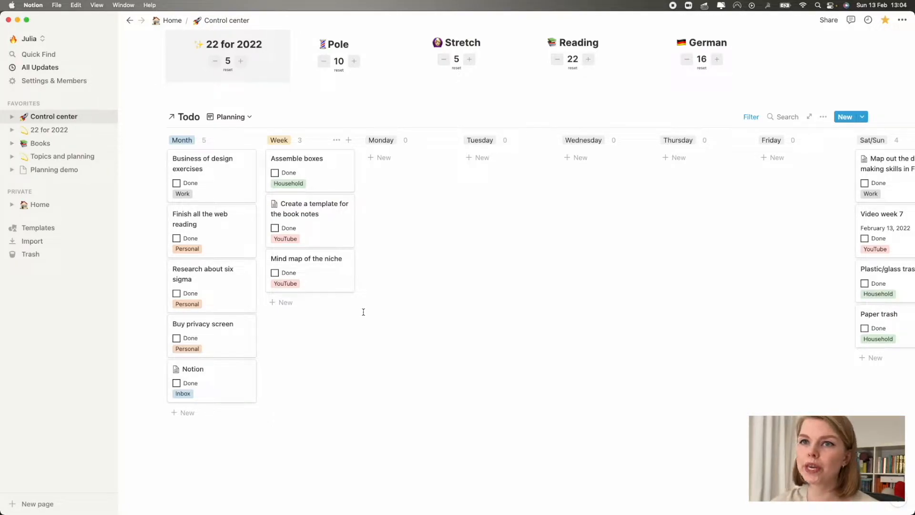
# Step: Inspect the tasks in the board's hidden No Timeframe group and the Planning view's filter rule
pyautogui.hscroll(5, 720, 315)
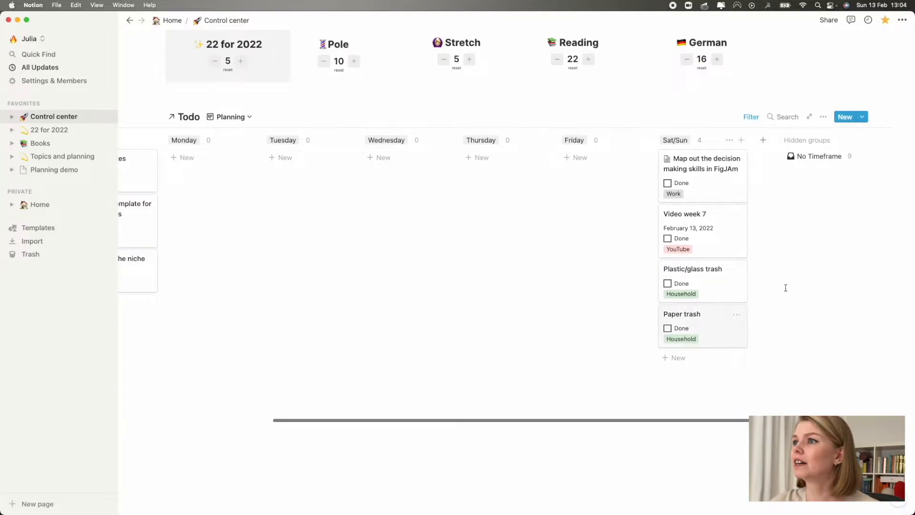
pyautogui.click(849, 161)
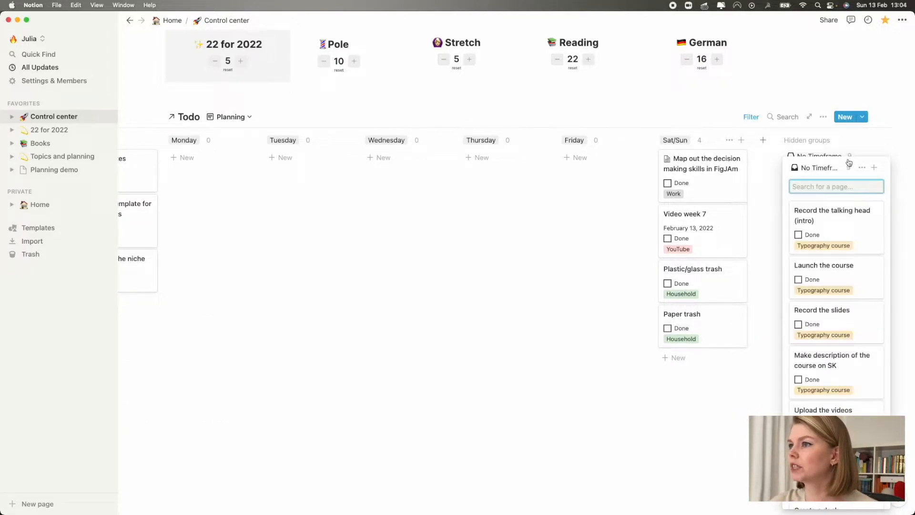
pyautogui.click(766, 234)
pyautogui.hscroll(-5, 464, 300)
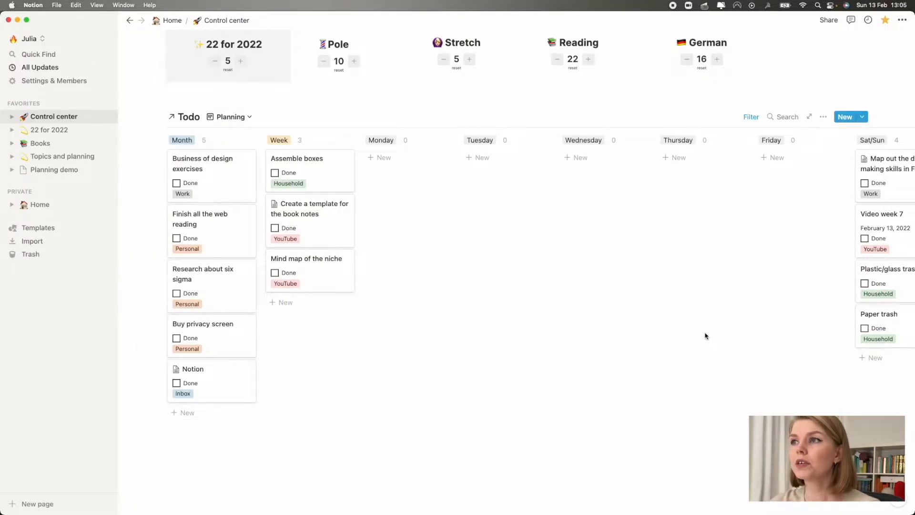
pyautogui.click(755, 117)
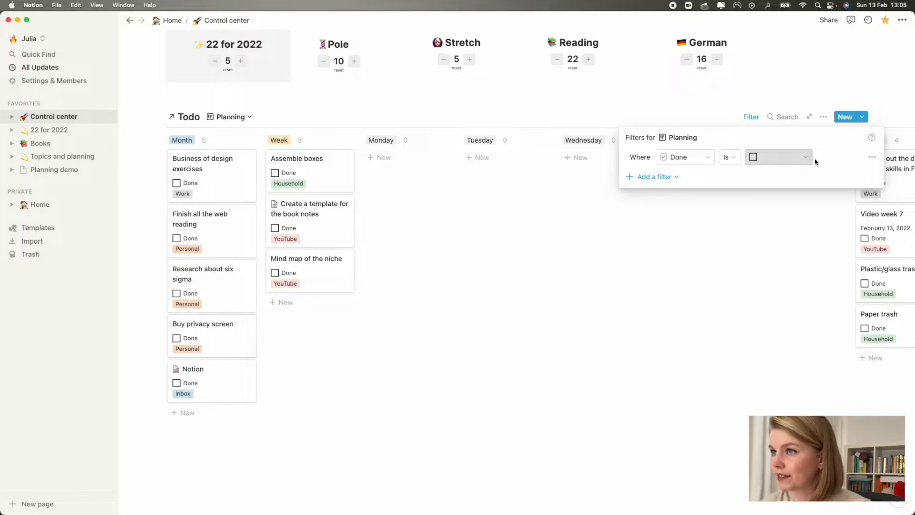
pyautogui.click(749, 273)
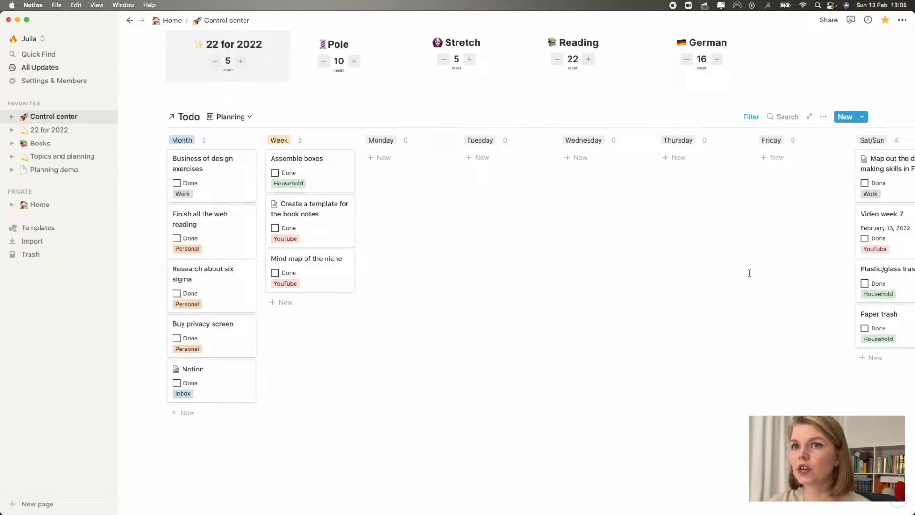
# Step: Mark the "Video week 7" task in the Sat/Sun column as done
pyautogui.hscroll(1, 749, 274)
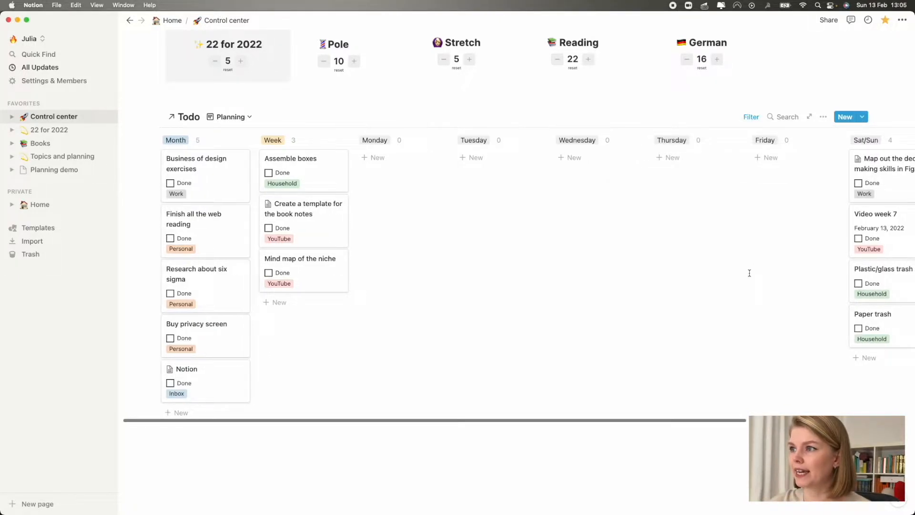
pyautogui.hscroll(5, 750, 273)
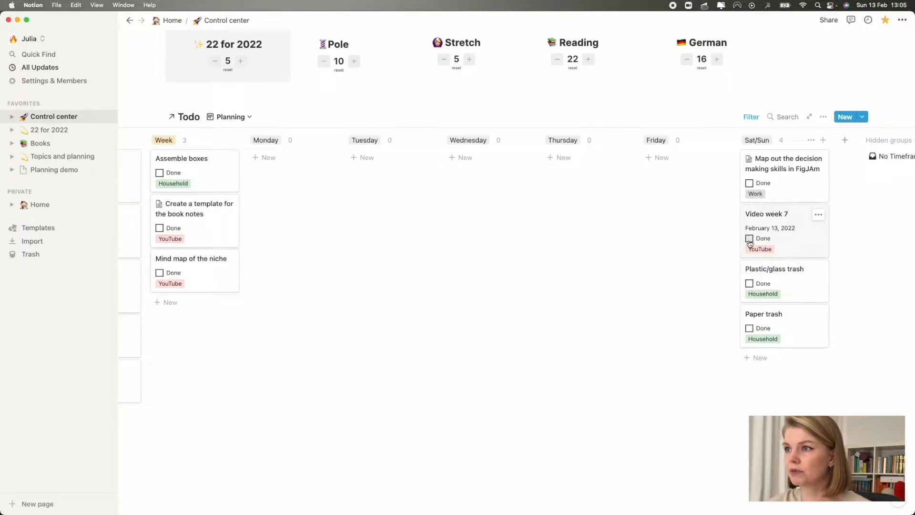
pyautogui.click(749, 239)
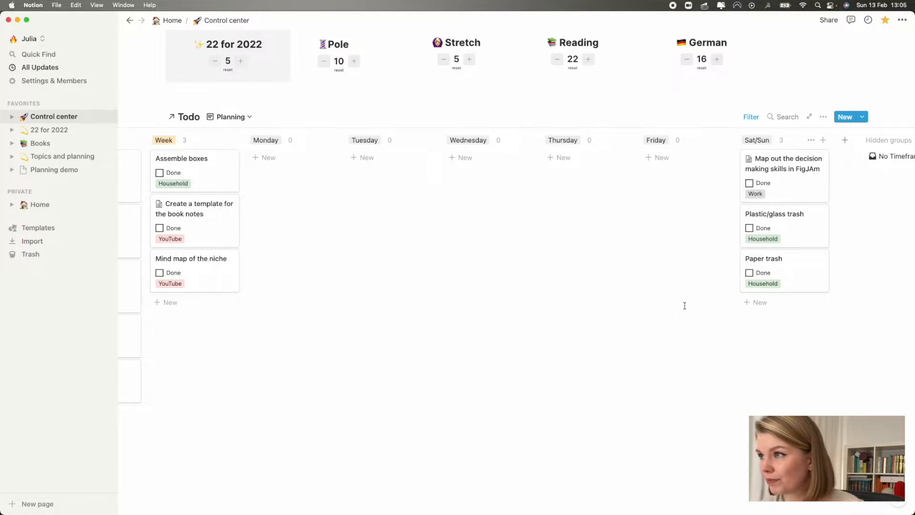
pyautogui.hscroll(-3, 684, 305)
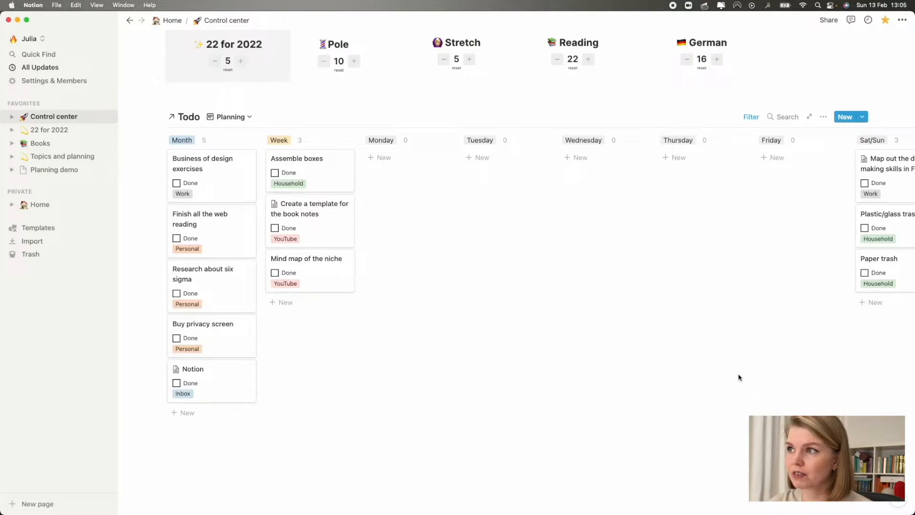
# Step: Inspect which properties the Planning view shows on its cards and the available card size options
pyautogui.hscroll(1, 739, 377)
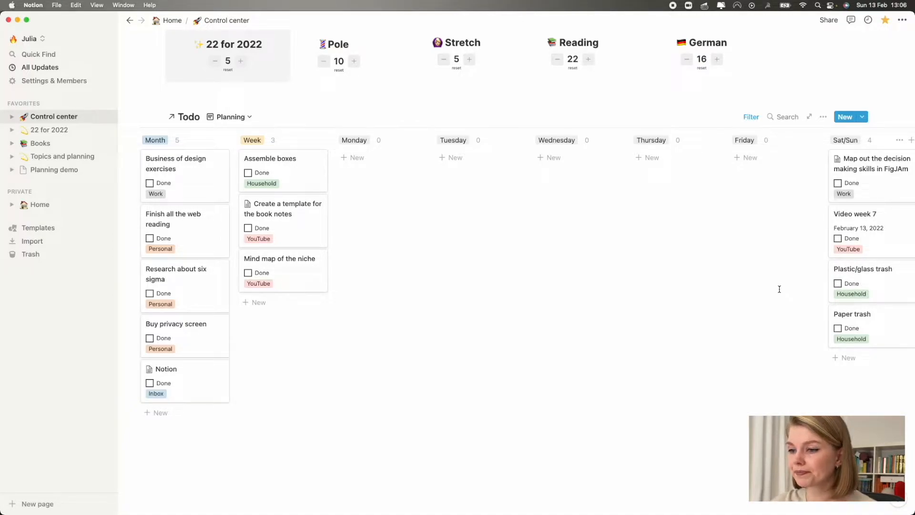
pyautogui.click(823, 116)
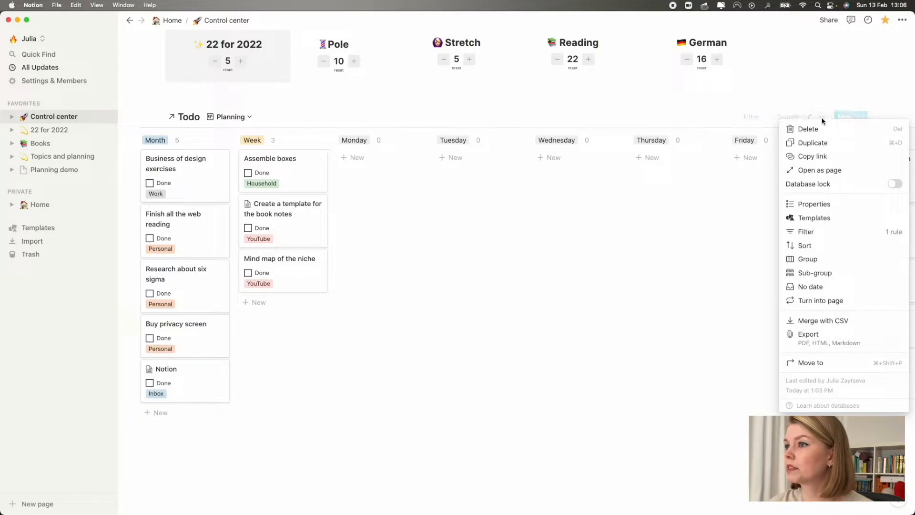
pyautogui.click(805, 205)
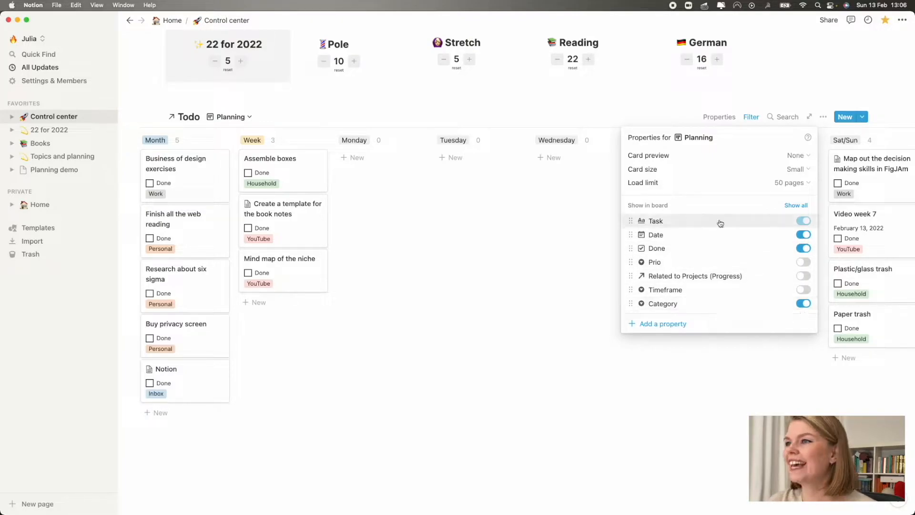
pyautogui.click(798, 170)
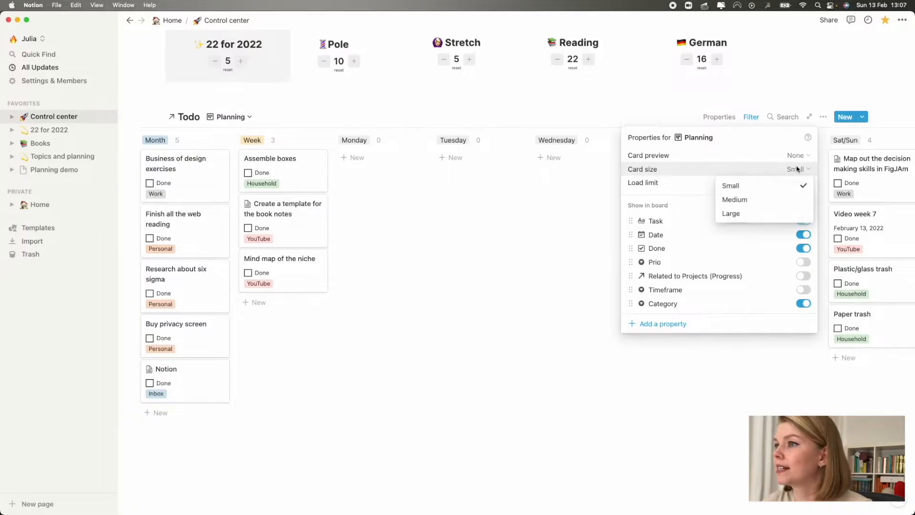
pyautogui.click(743, 172)
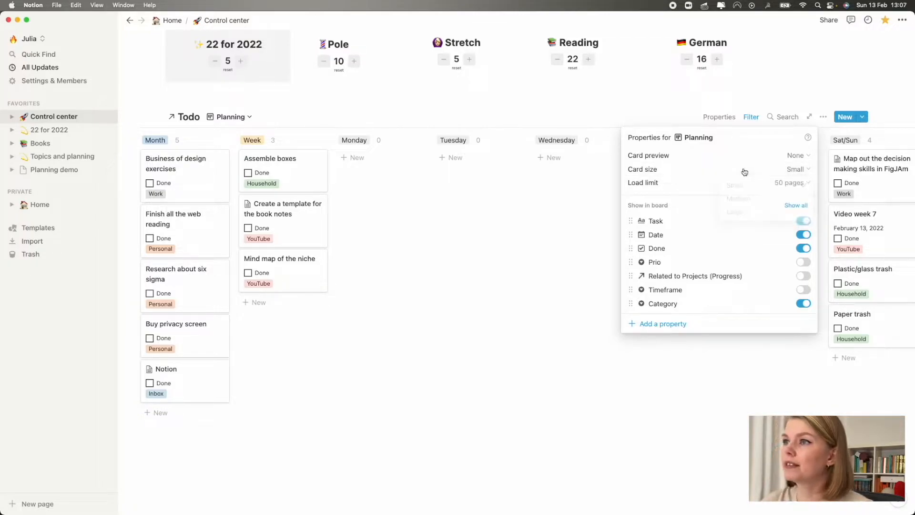
pyautogui.click(521, 268)
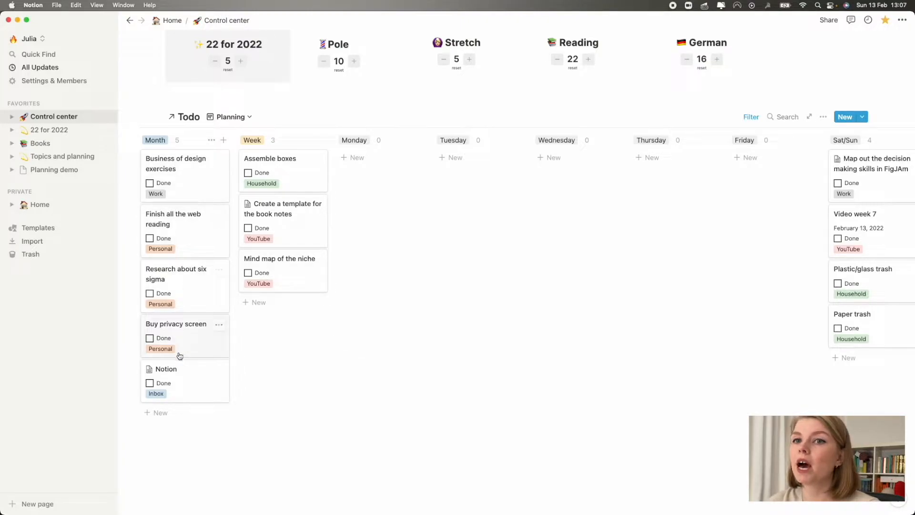
# Step: Move the "Buy privacy screen" task from the Month column to Week and on to Monday
pyautogui.moveTo(180, 343); pyautogui.dragTo(291, 308)
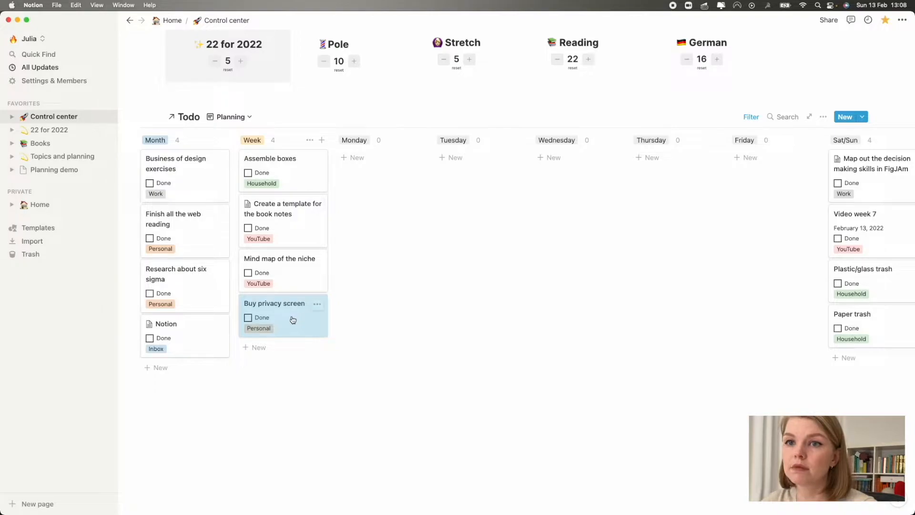
pyautogui.moveTo(292, 320); pyautogui.dragTo(413, 175)
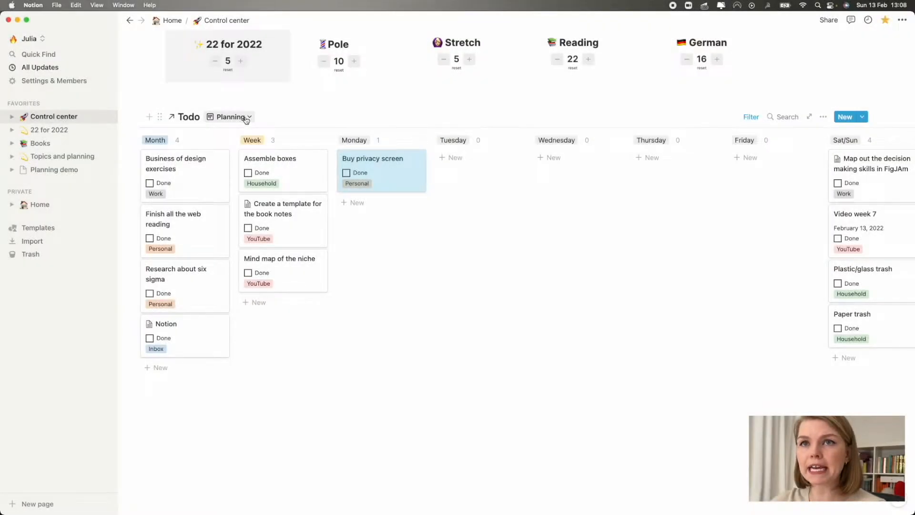
# Step: Switch the Todo database to the Calendar view and check the dated tasks and the view's options
pyautogui.click(245, 118)
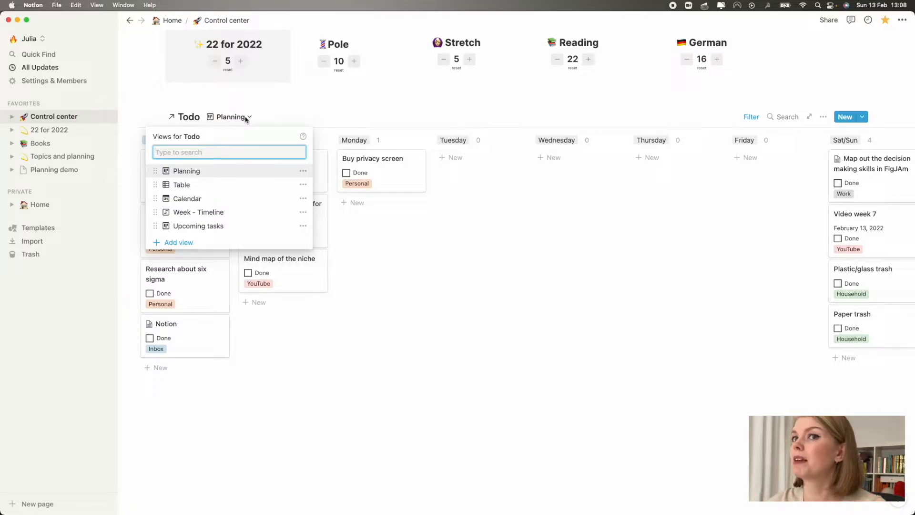
pyautogui.click(235, 203)
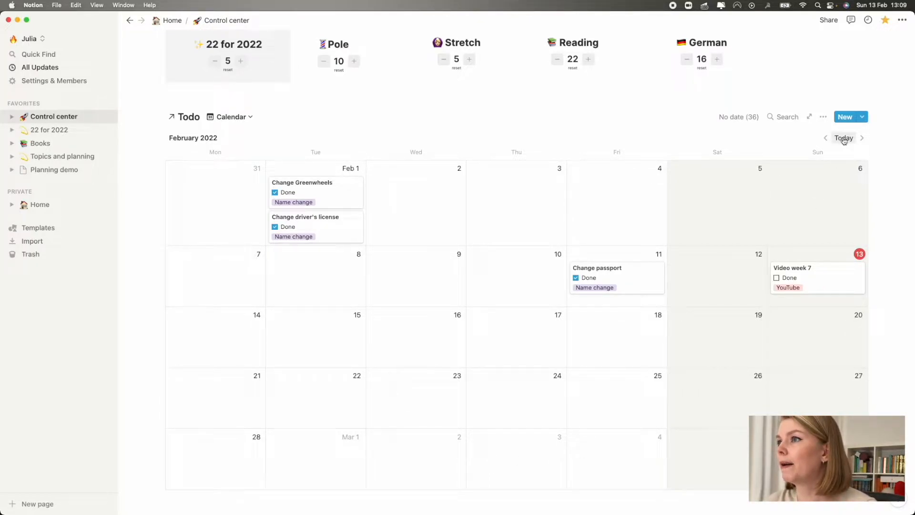
pyautogui.click(823, 117)
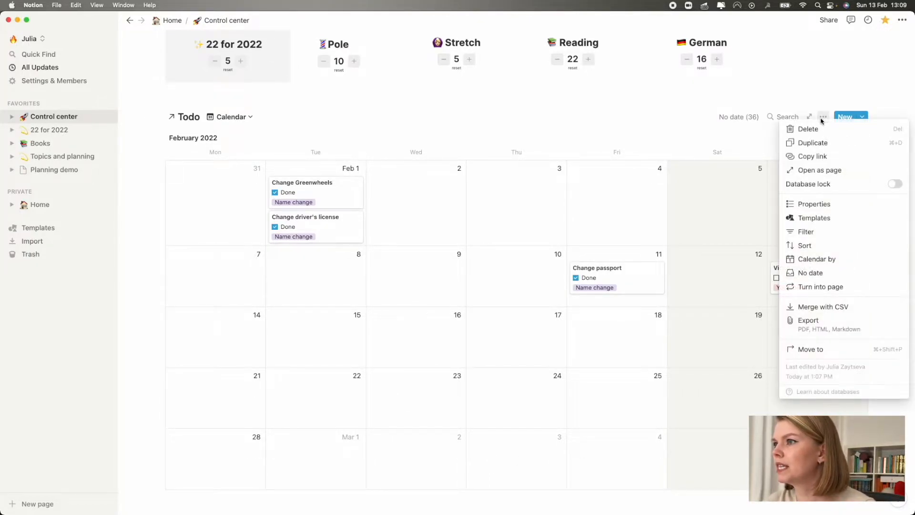
pyautogui.click(820, 202)
pyautogui.click(897, 204)
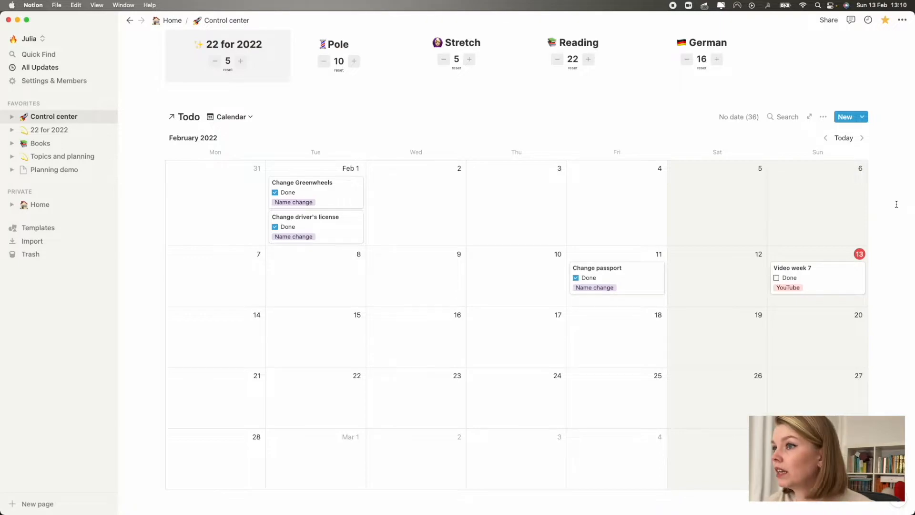
# Step: Switch the Todo database to the Week - Timeline view and look through the tasks by category around late January and early February
pyautogui.click(232, 118)
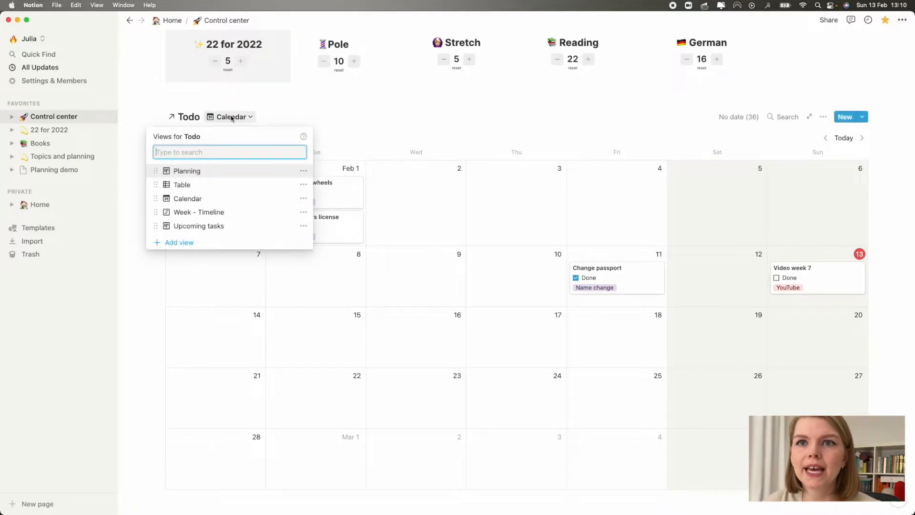
pyautogui.click(202, 213)
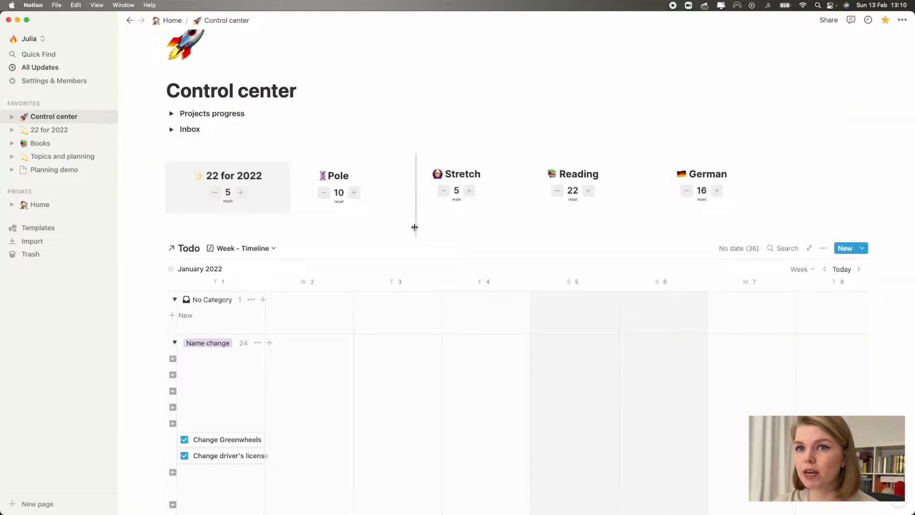
pyautogui.click(812, 269)
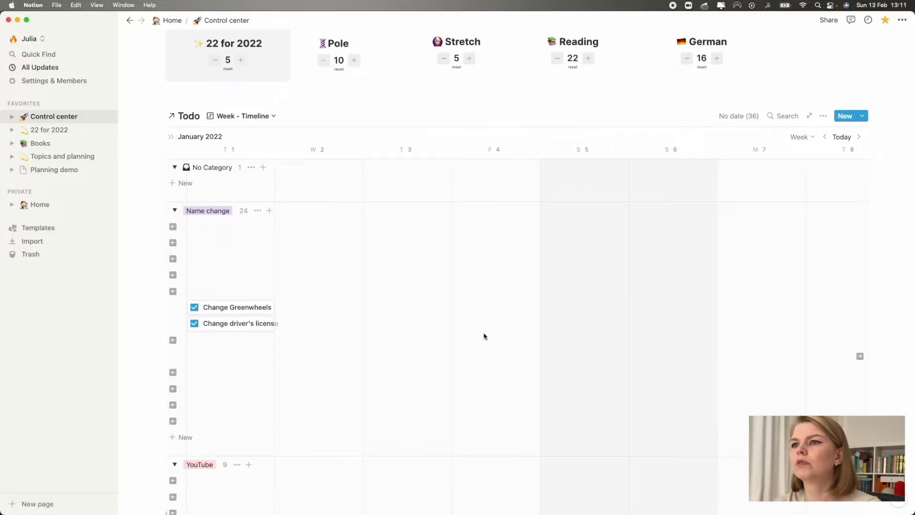
pyautogui.scroll(-10, 484, 336)
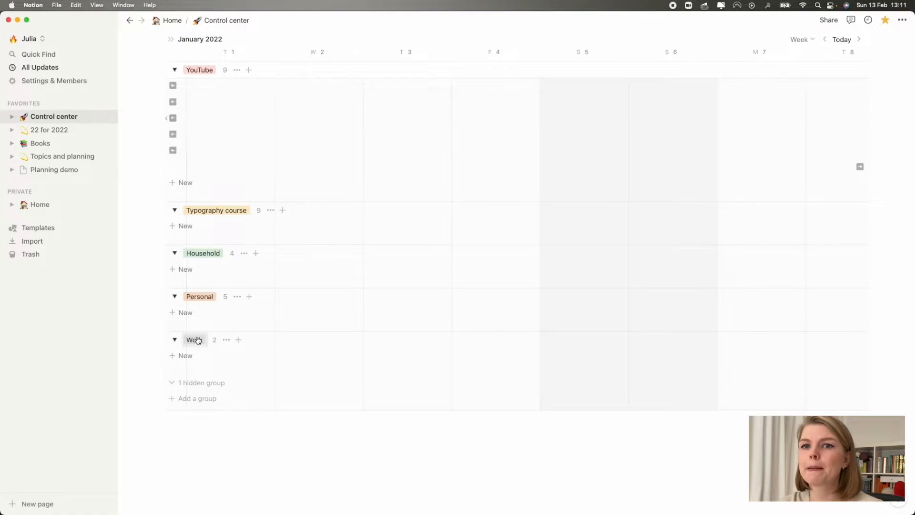
pyautogui.scroll(10, 431, 236)
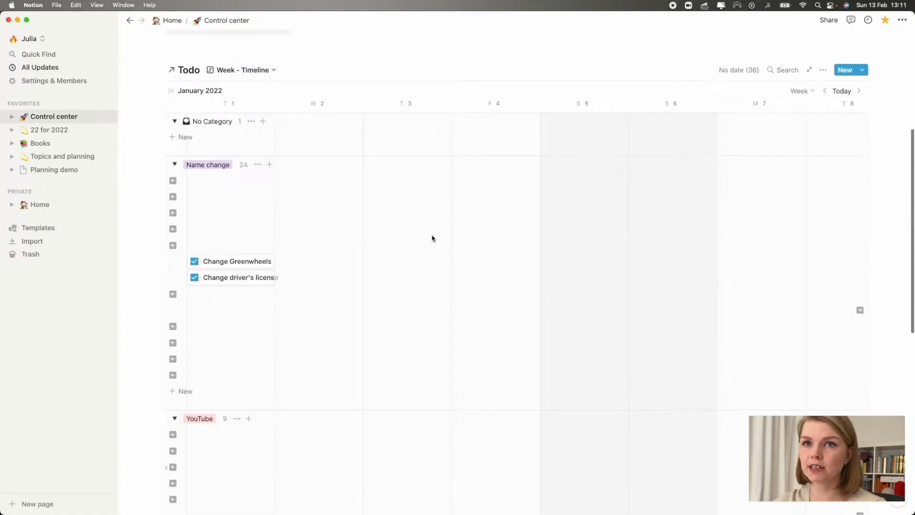
pyautogui.scroll(1, 432, 237)
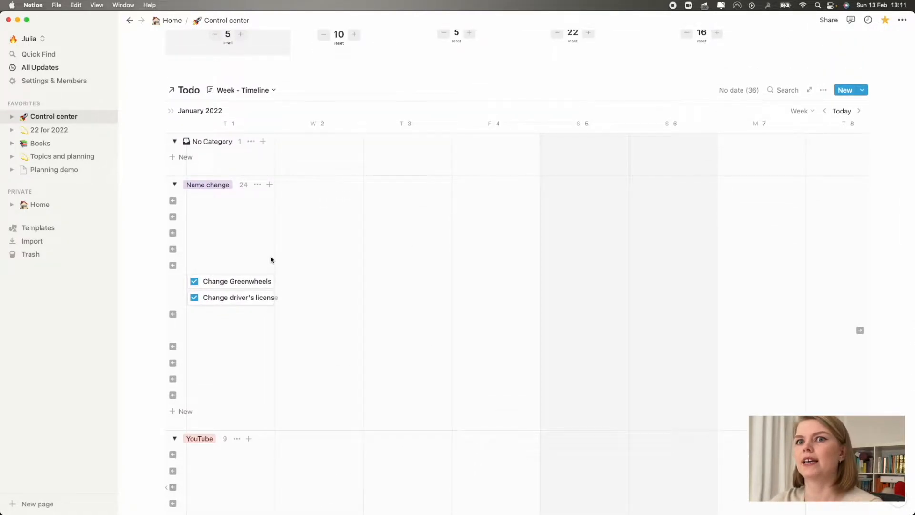
pyautogui.hscroll(-5, 529, 309)
pyautogui.hscroll(-5, 530, 309)
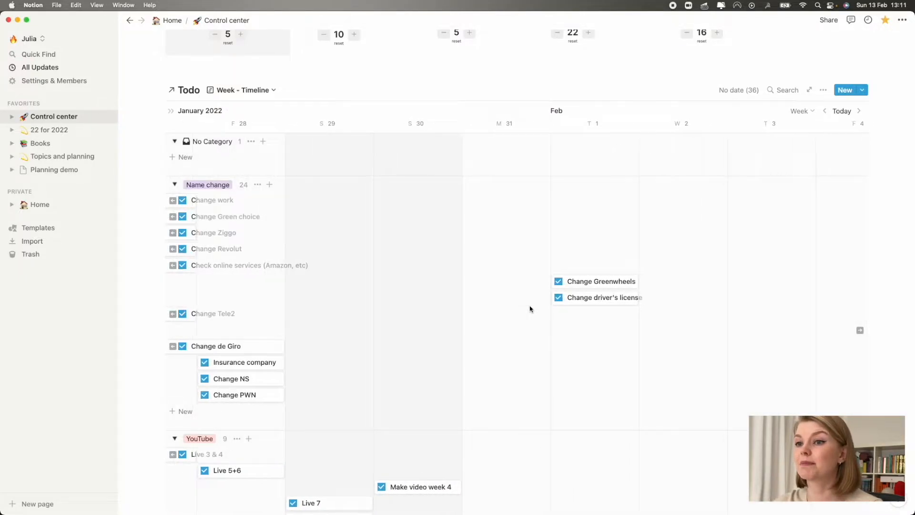
pyautogui.hscroll(5, 530, 309)
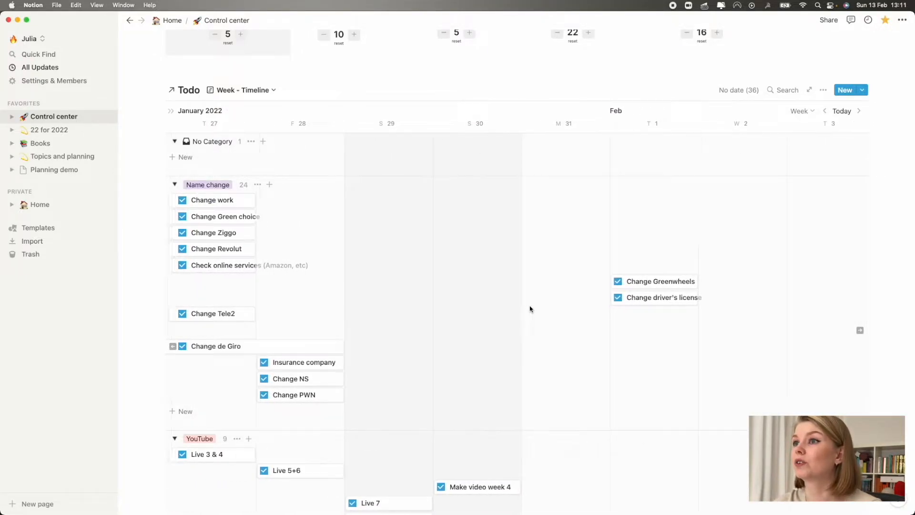
pyautogui.scroll(-8, 530, 309)
pyautogui.scroll(15, 530, 309)
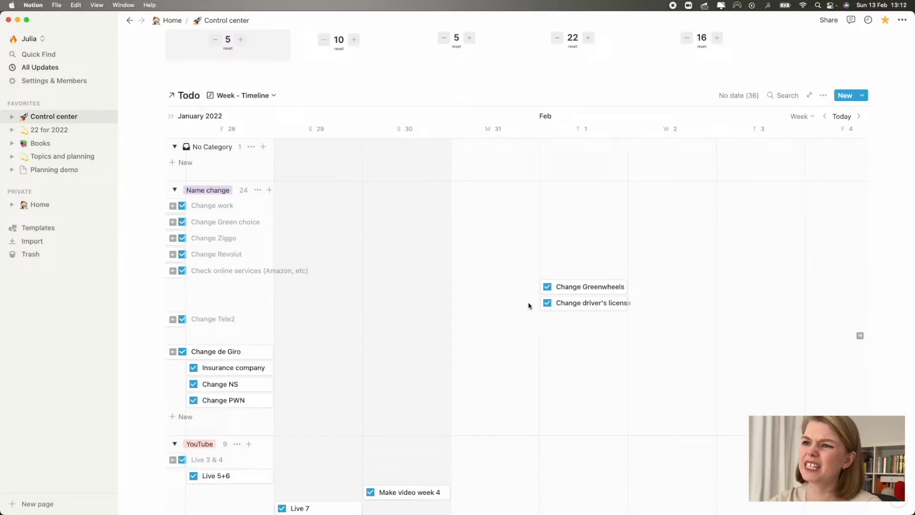
# Step: Switch the Todo database to the Upcoming tasks view and inspect its date columns and grouping settings
pyautogui.click(248, 97)
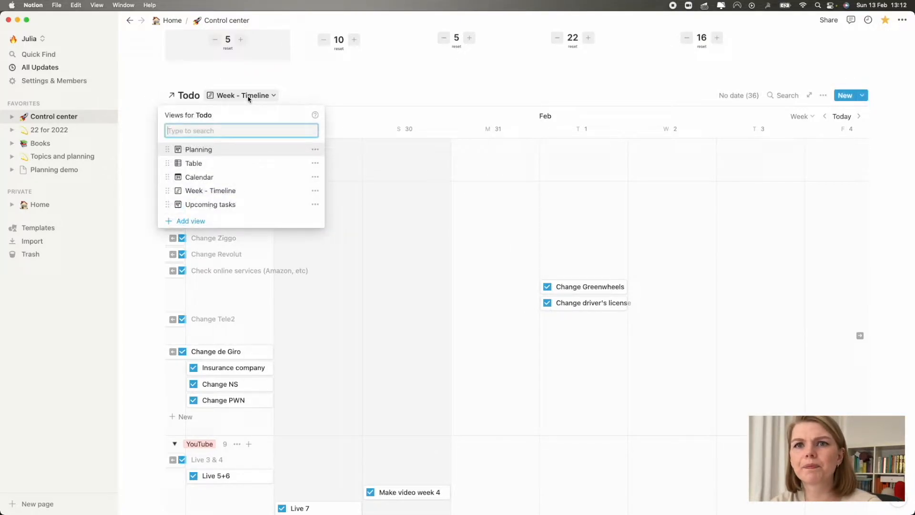
pyautogui.click(217, 205)
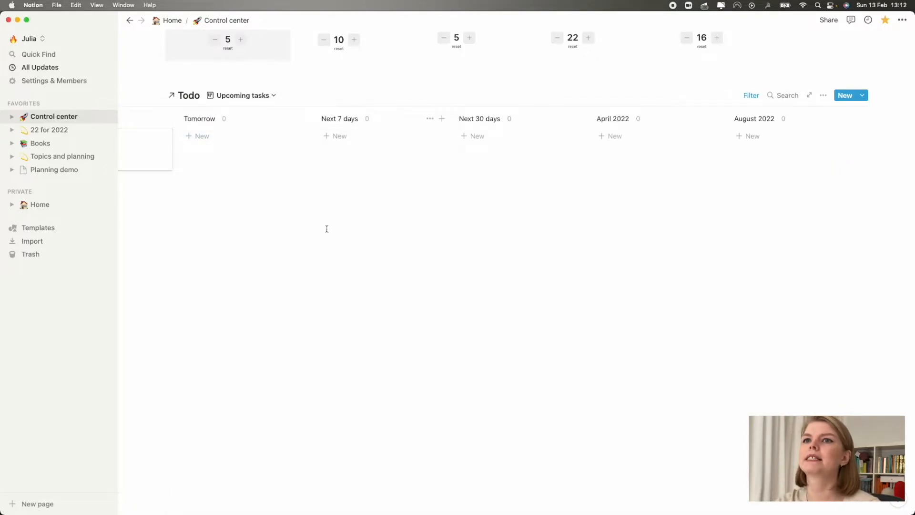
pyautogui.hscroll(-15, 327, 229)
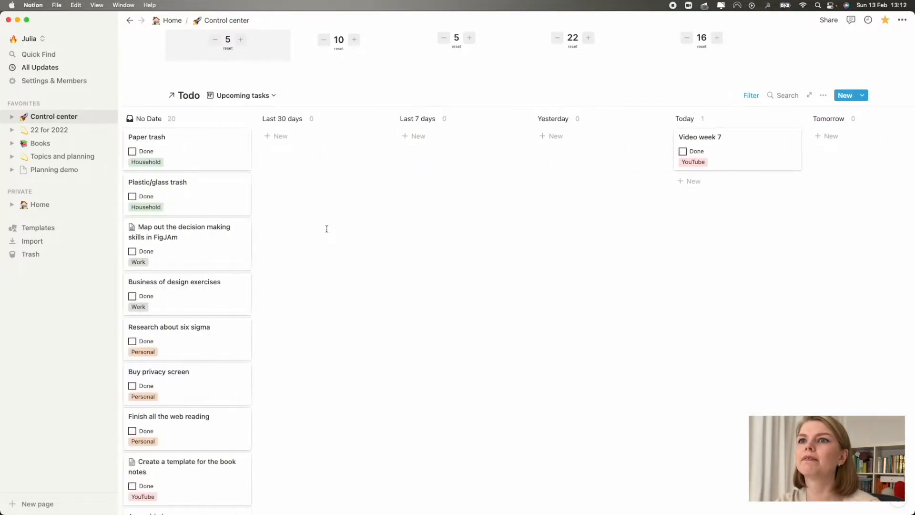
pyautogui.click(823, 95)
pyautogui.click(817, 231)
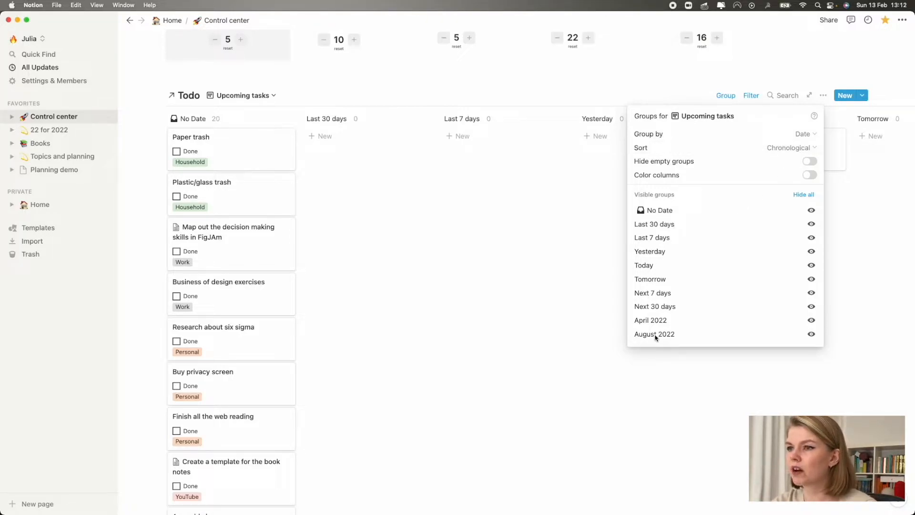
pyautogui.click(388, 252)
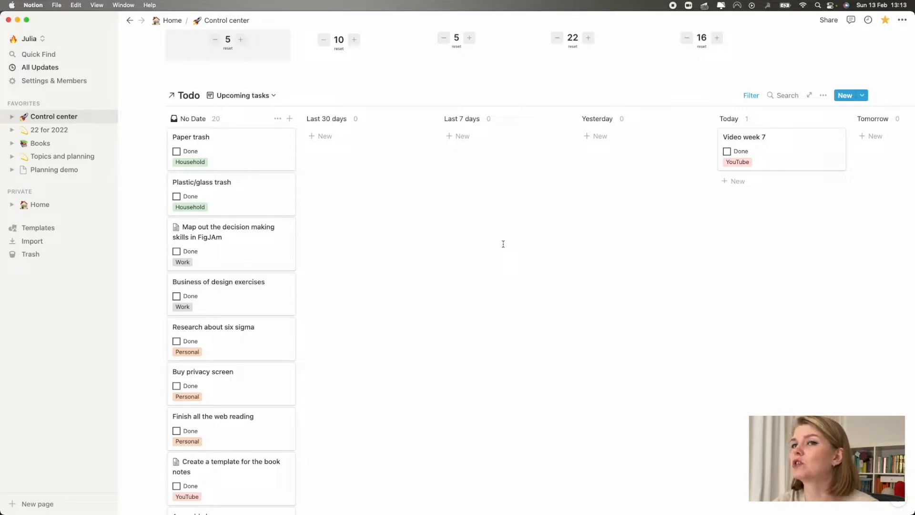
# Step: Hide the April 2022 group in the Upcoming tasks view
pyautogui.hscroll(10, 592, 237)
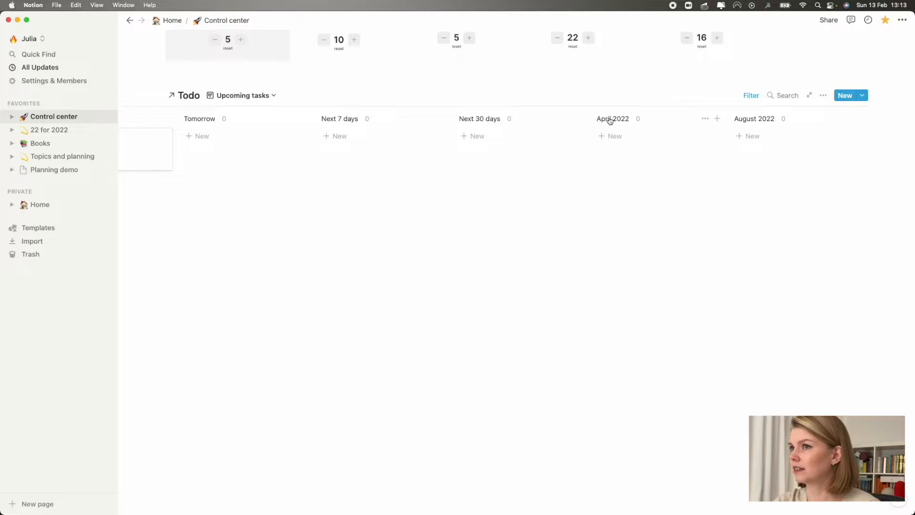
pyautogui.click(705, 119)
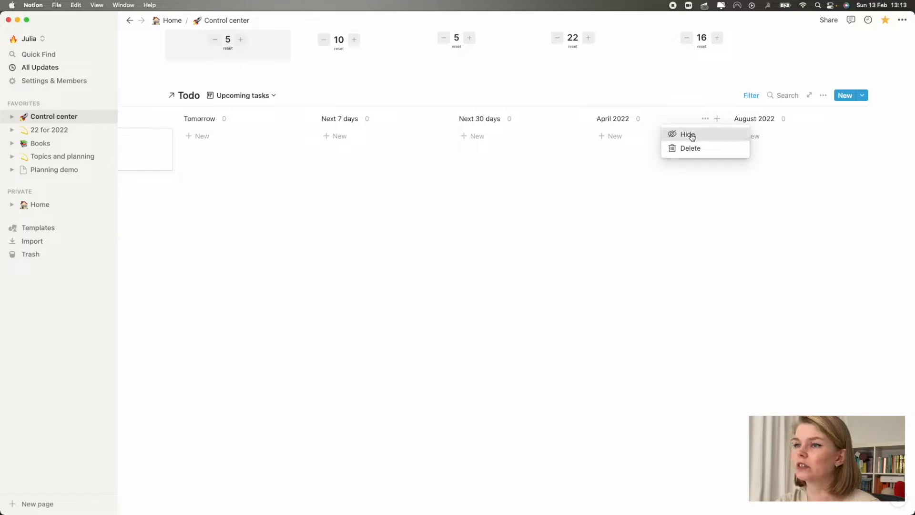
pyautogui.click(689, 135)
pyautogui.moveTo(687, 124)
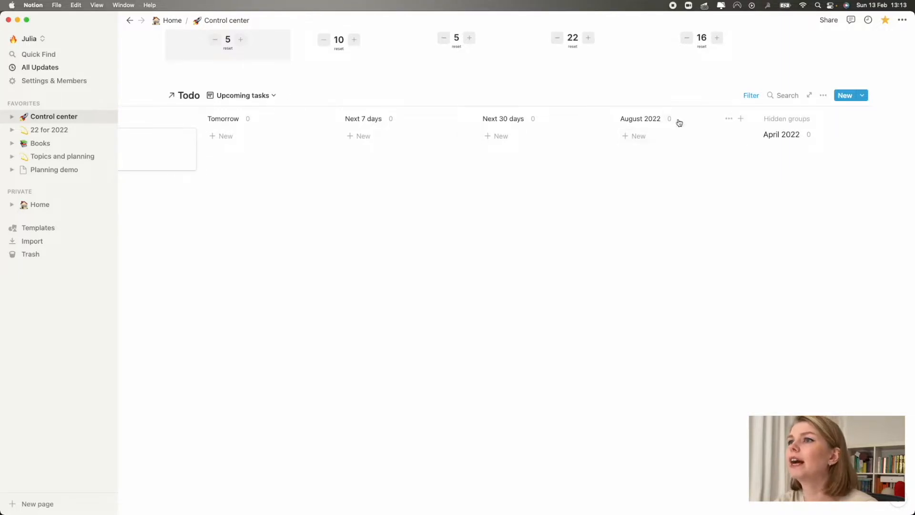
pyautogui.click(730, 122)
# Step: Switch the Todo database back to the Planning view, showing the board from the Month column
pyautogui.click(242, 95)
pyautogui.click(204, 151)
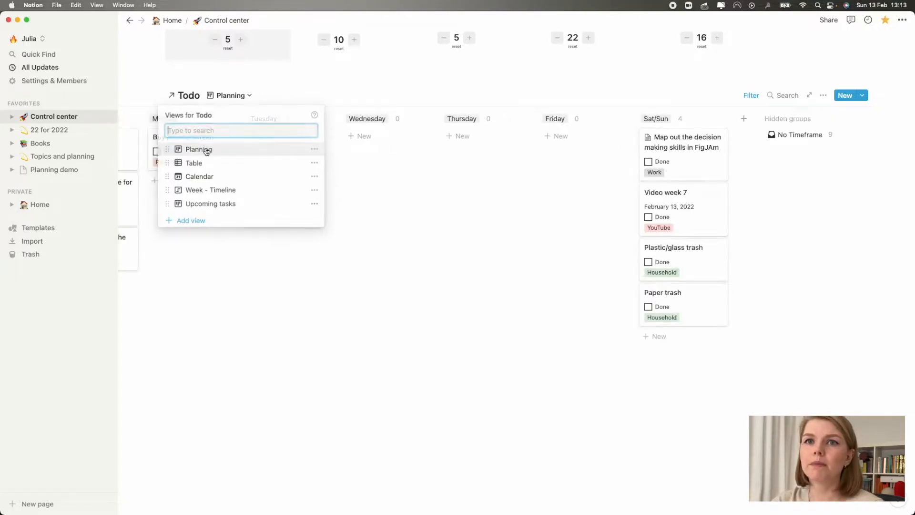
pyautogui.hscroll(-5, 355, 283)
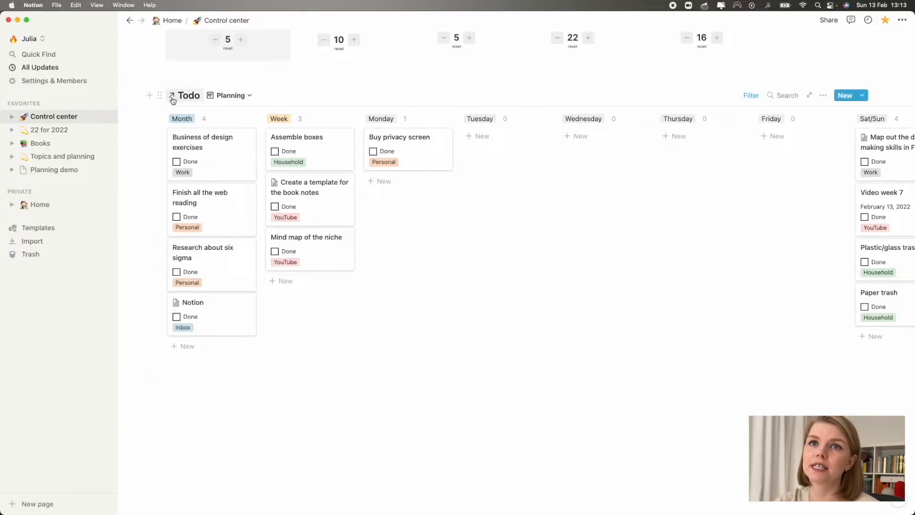
# Step: Expand the Control center's Inbox section and look through its full Todo table down to the Planning board
pyautogui.scroll(5, 172, 100)
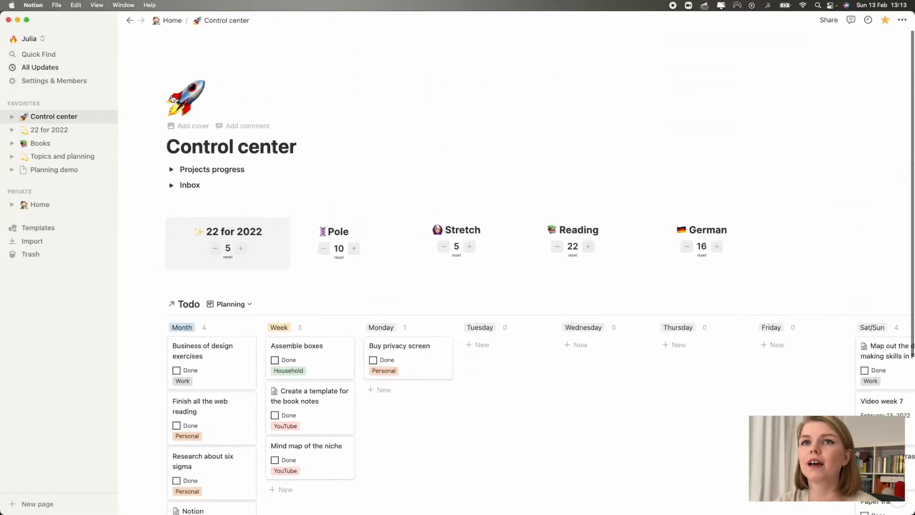
pyautogui.click(171, 185)
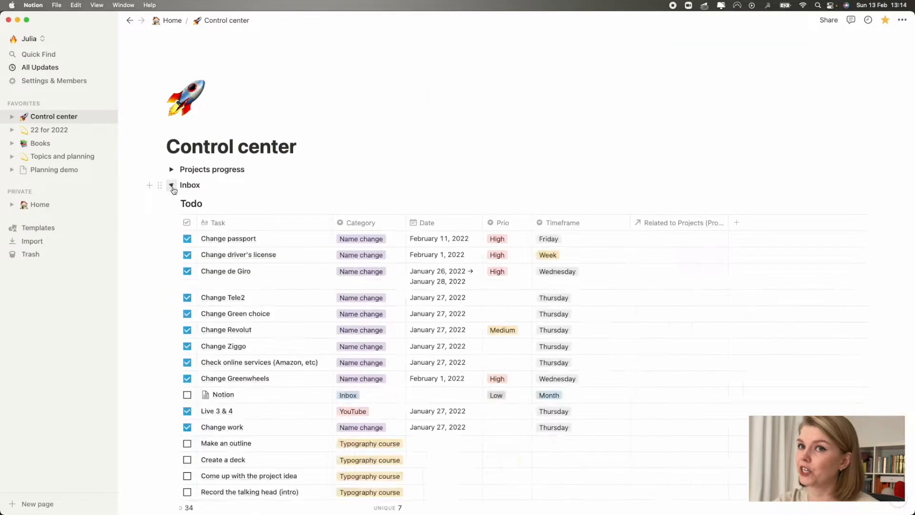
pyautogui.scroll(-1, 163, 262)
pyautogui.scroll(-6, 162, 263)
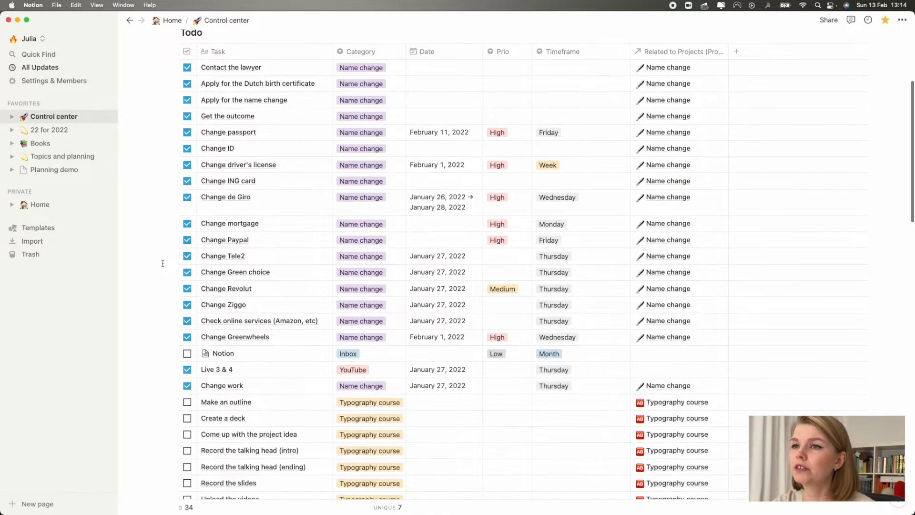
pyautogui.scroll(-6, 276, 323)
pyautogui.scroll(-20, 276, 325)
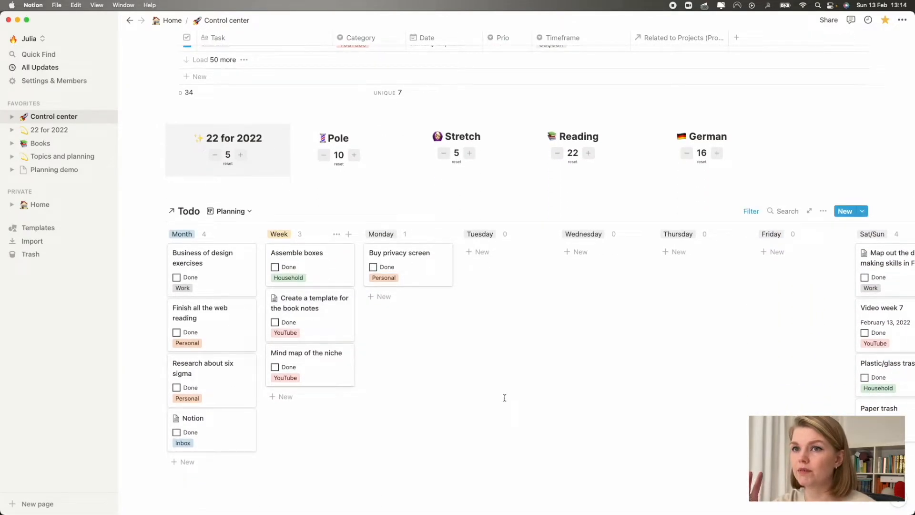
# Step: Review the Inbox Todo table's columns and the Timeframe options of the Change passport task, and collapse the Inbox section
pyautogui.scroll(20, 505, 397)
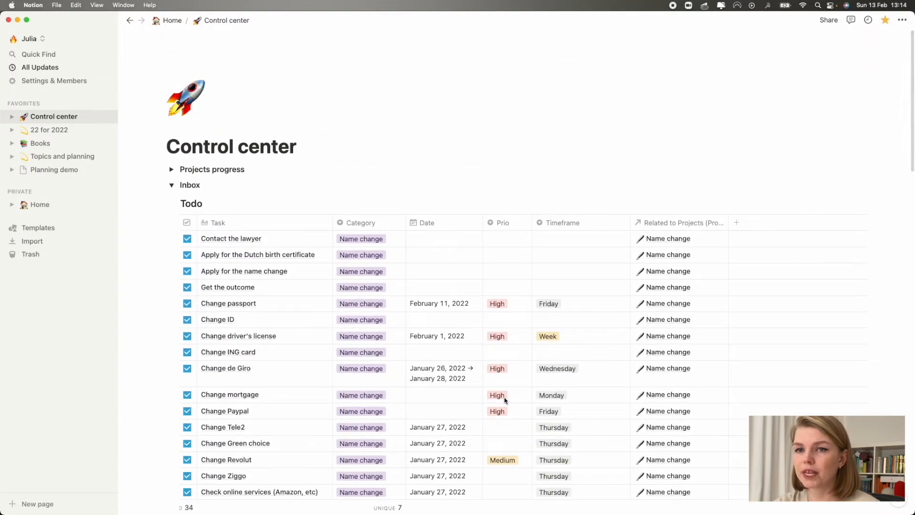
pyautogui.scroll(-1, 505, 400)
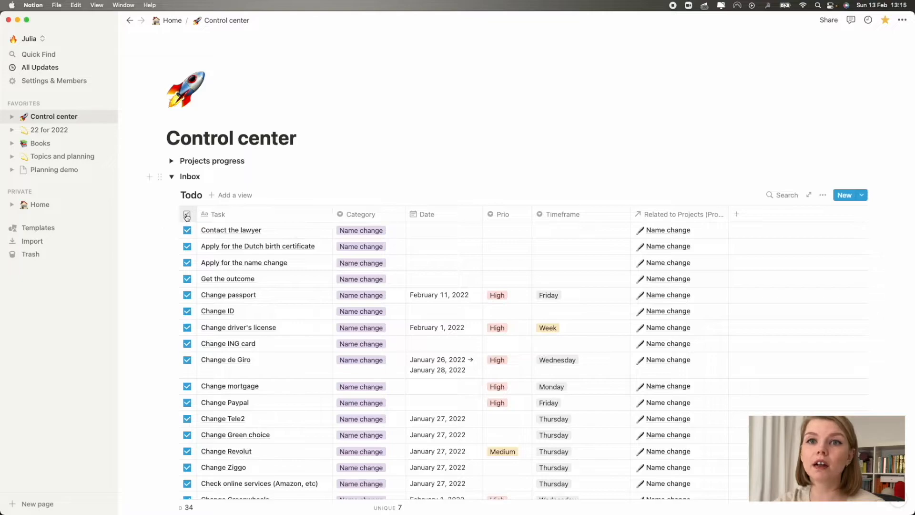
pyautogui.moveTo(196, 214)
pyautogui.mouseDown()
pyautogui.moveTo(219, 214)
pyautogui.moveTo(195, 214)
pyautogui.mouseUp()
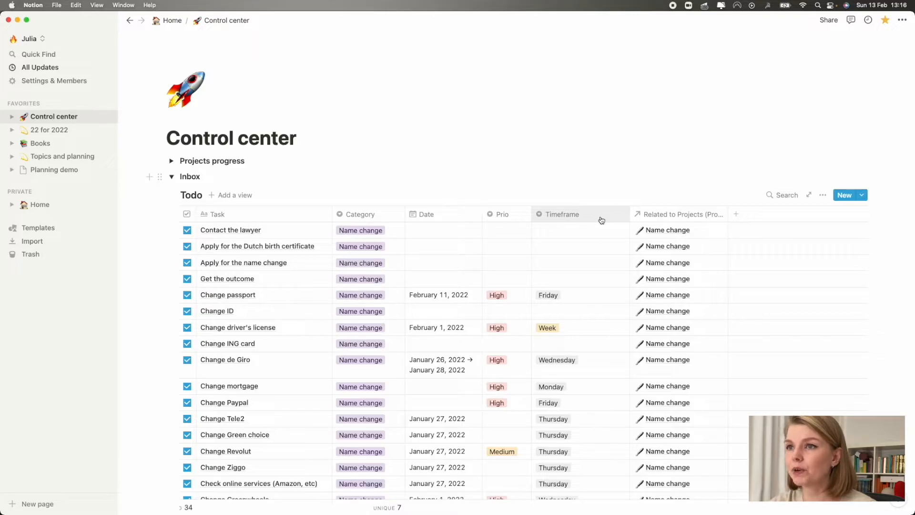
pyautogui.click(598, 295)
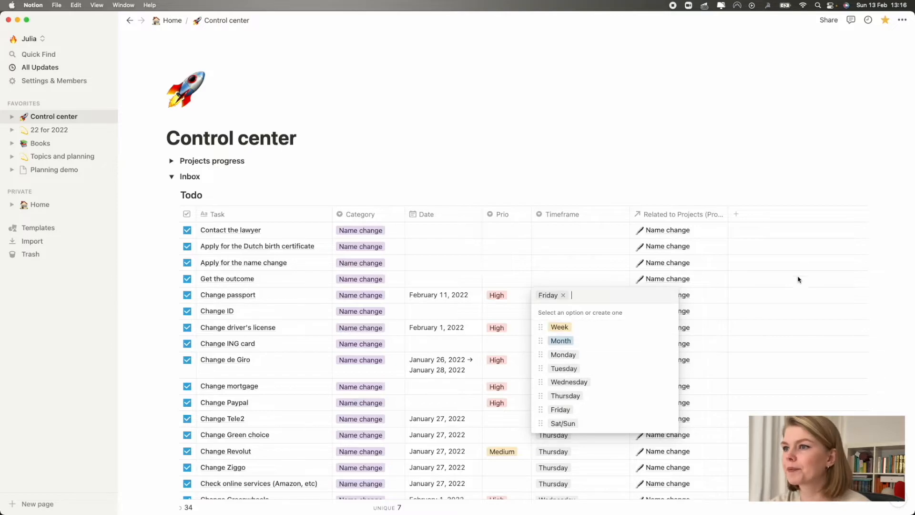
pyautogui.press('Escape')
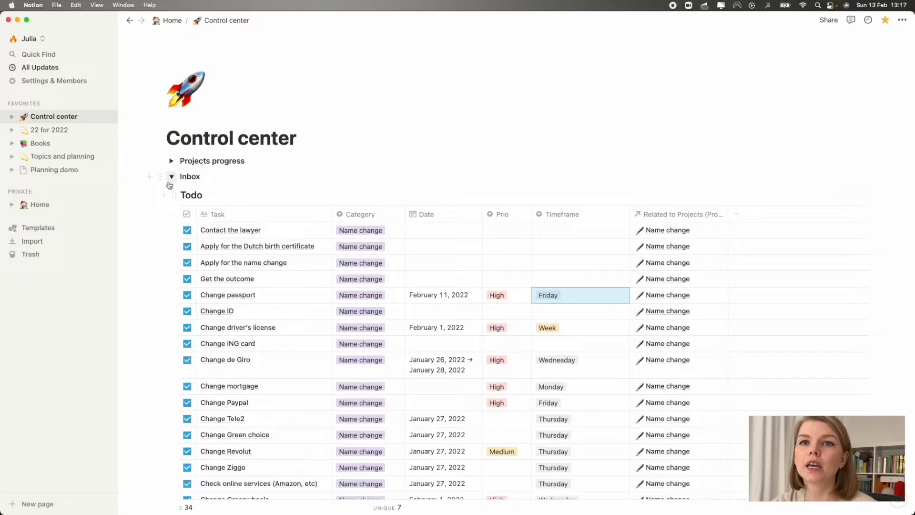
pyautogui.click(170, 180)
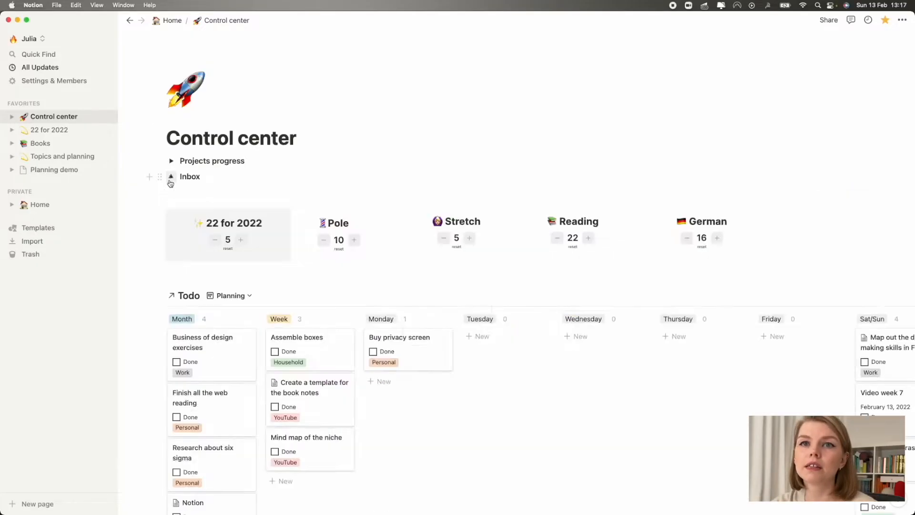
# Step: Expand the Projects progress section and show the Done and Todos properties in the Projects table
pyautogui.click(171, 161)
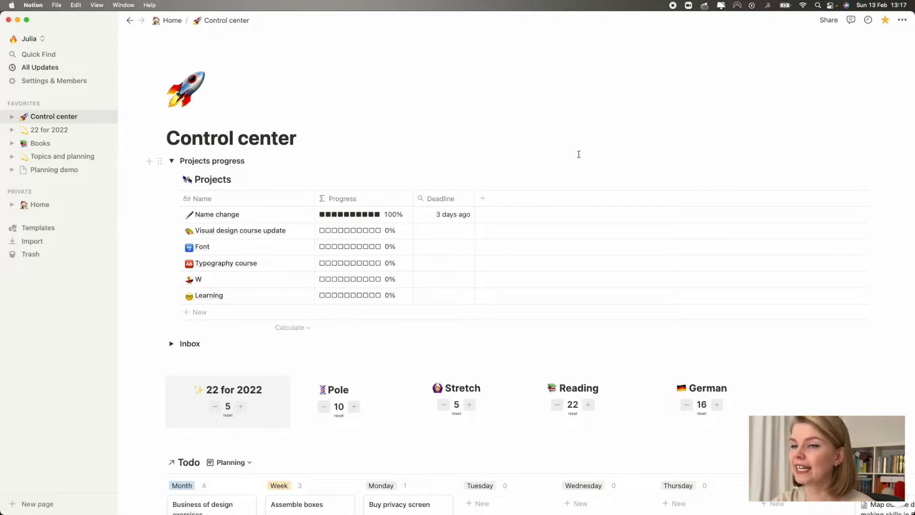
pyautogui.click(824, 180)
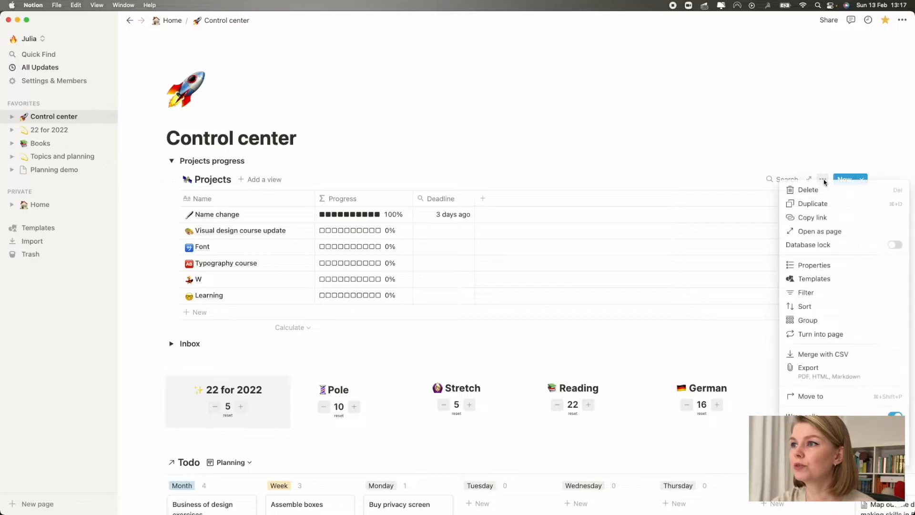
pyautogui.click(830, 267)
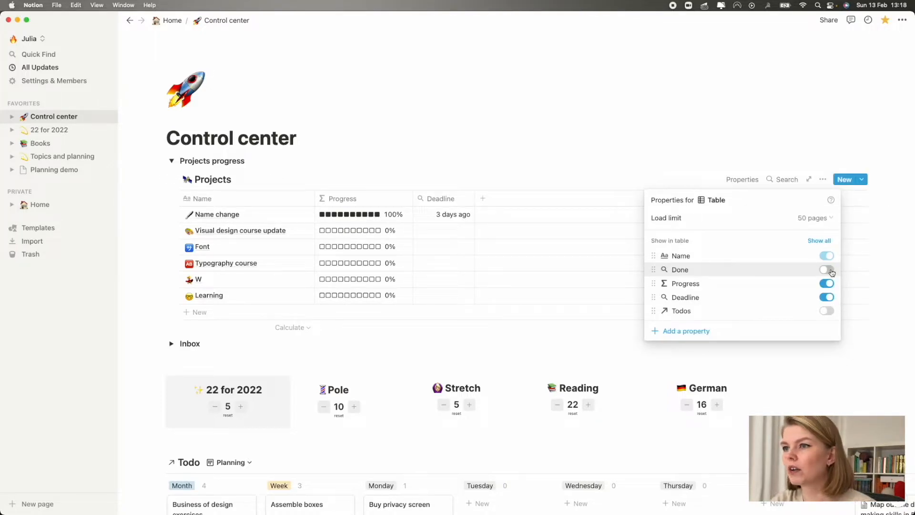
pyautogui.click(828, 270)
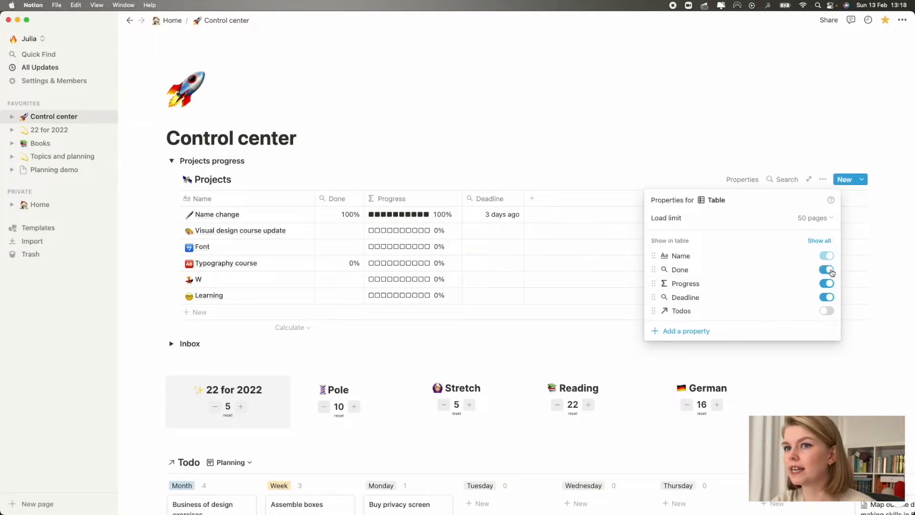
pyautogui.click(827, 311)
pyautogui.click(440, 218)
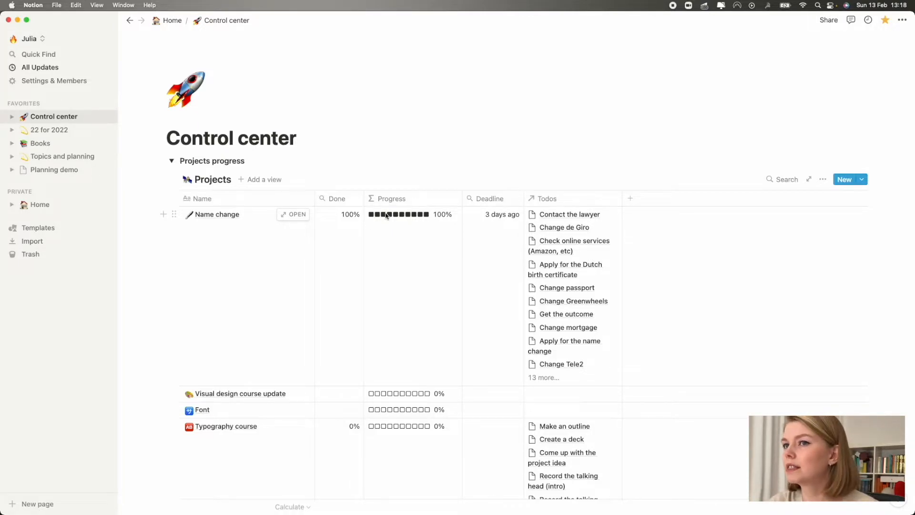
# Step: View the Progress formula of the Name change project and close it without changes
pyautogui.click(442, 226)
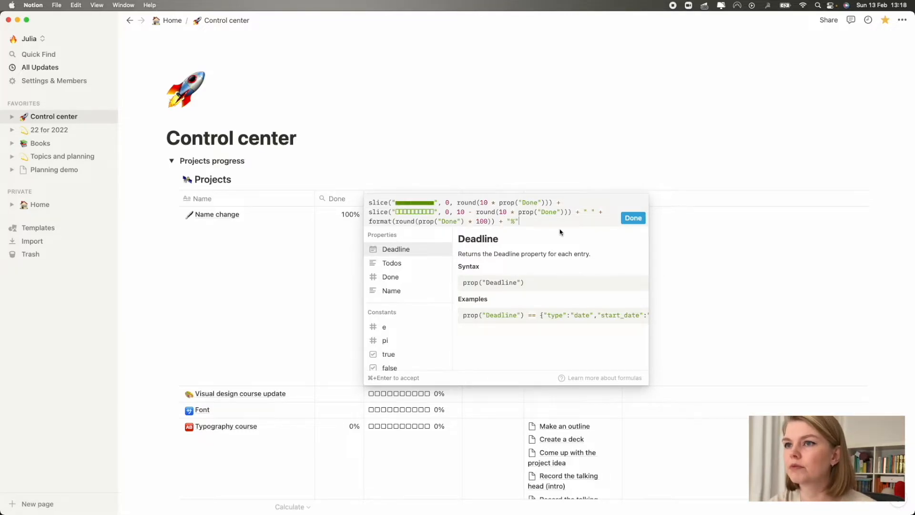
pyautogui.click(556, 155)
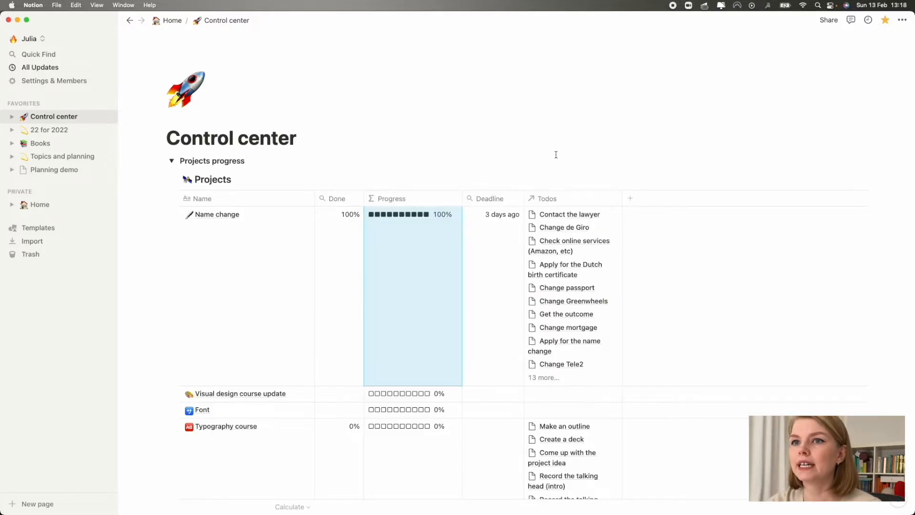
pyautogui.press('Escape')
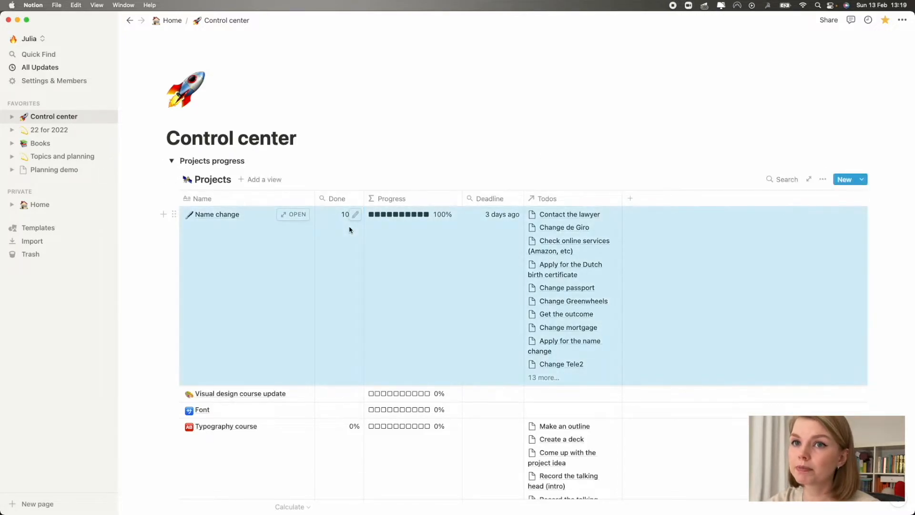
# Step: Switch the Done rollup's calculation to Show original and back to Percent checked
pyautogui.click(354, 215)
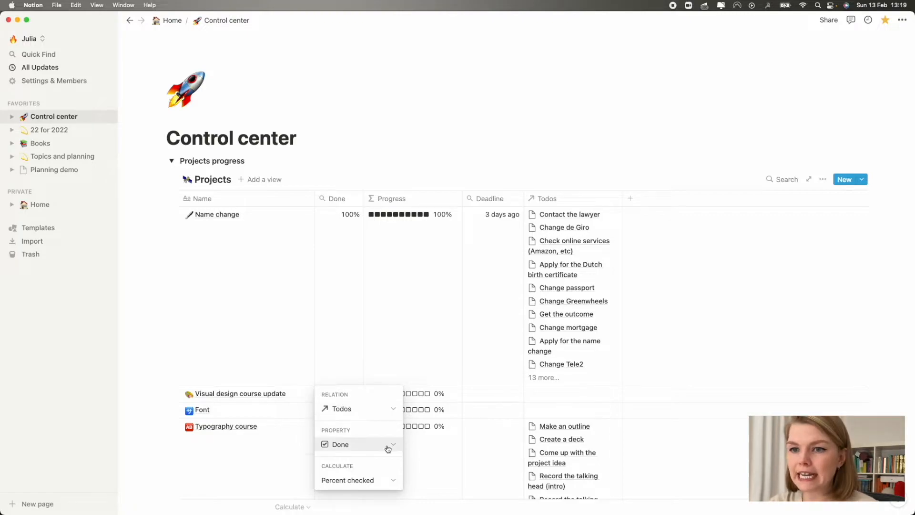
pyautogui.click(389, 481)
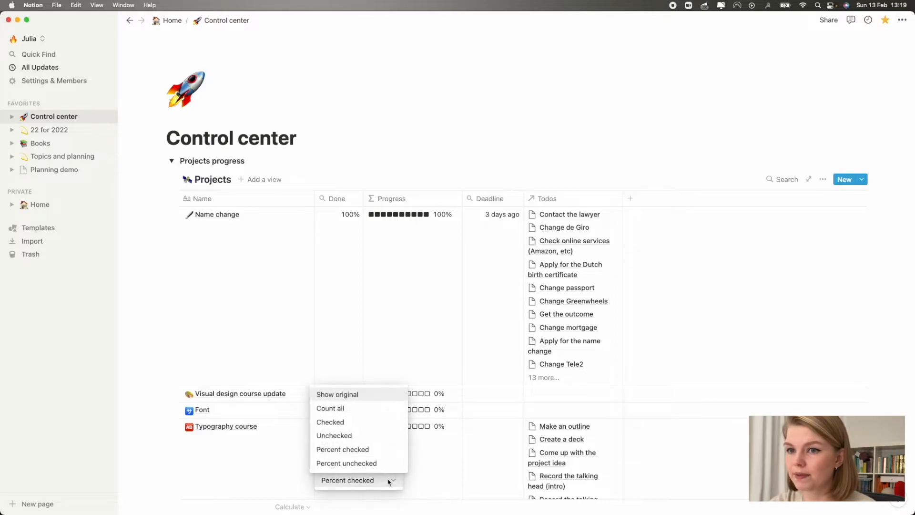
pyautogui.click(366, 395)
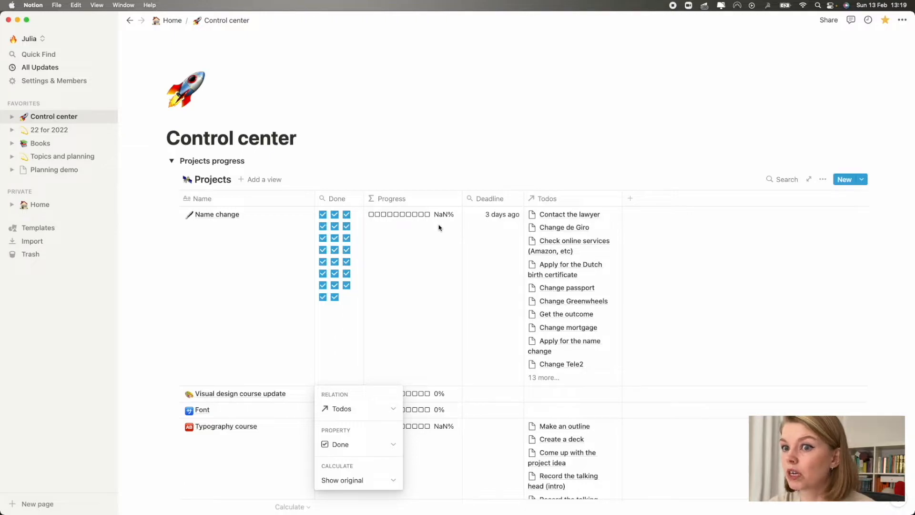
pyautogui.click(357, 483)
pyautogui.click(368, 449)
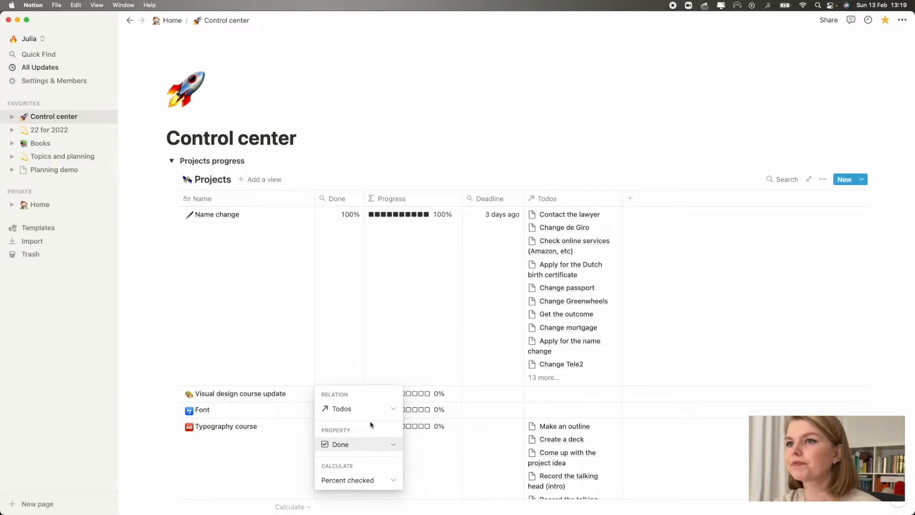
pyautogui.click(591, 201)
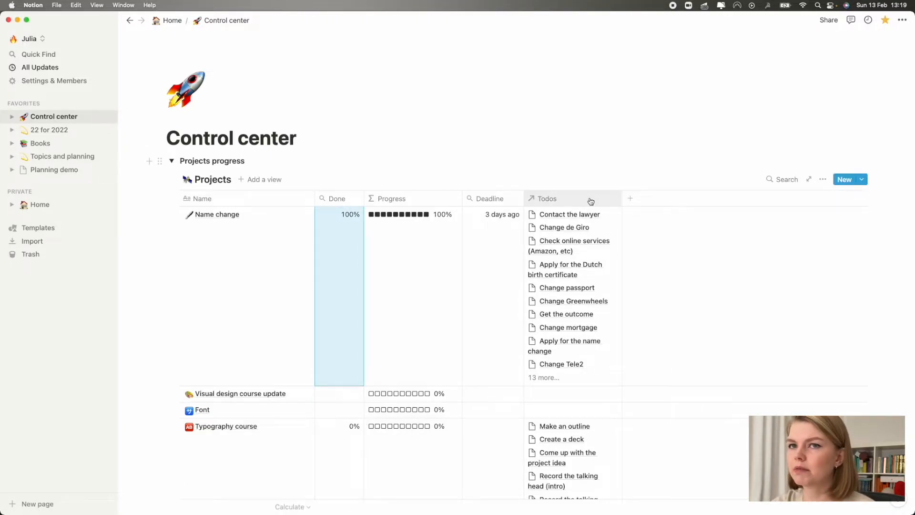
# Step: Check the Todos column's property type and look through all tasks linked to the Name change project
pyautogui.click(609, 201)
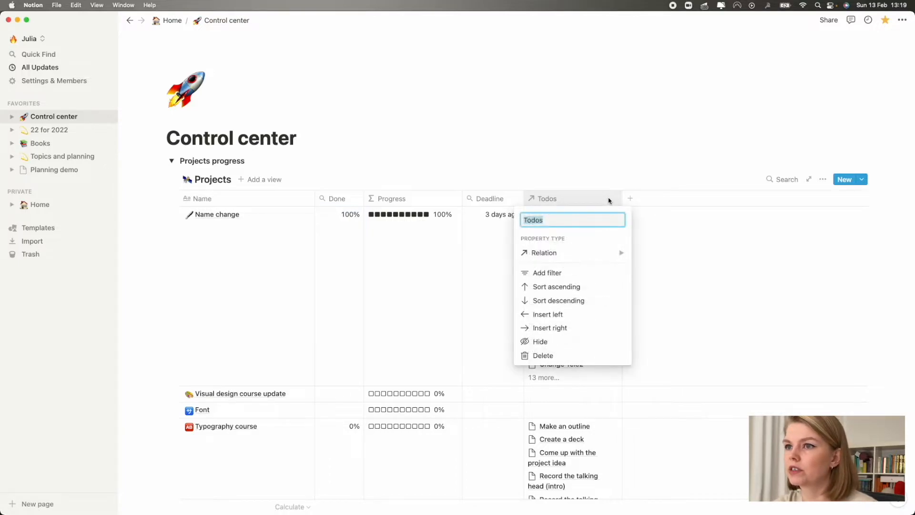
pyautogui.click(601, 191)
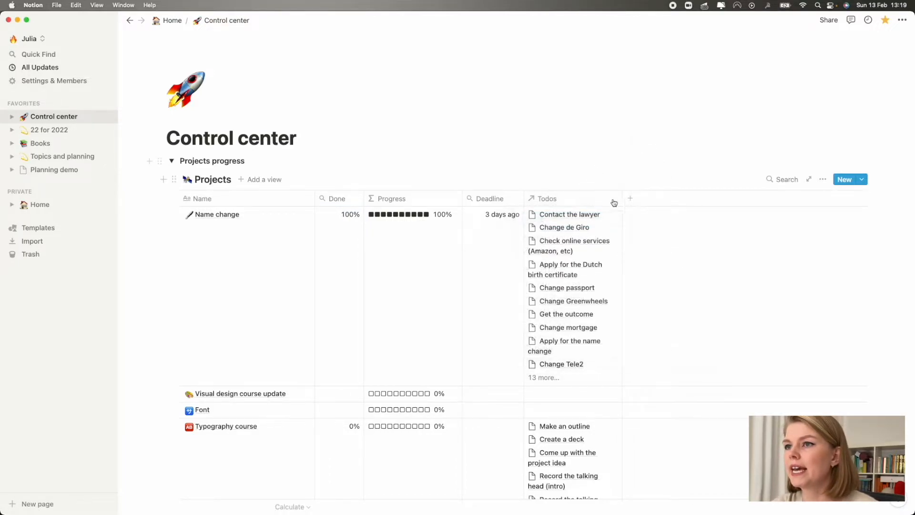
pyautogui.click(617, 225)
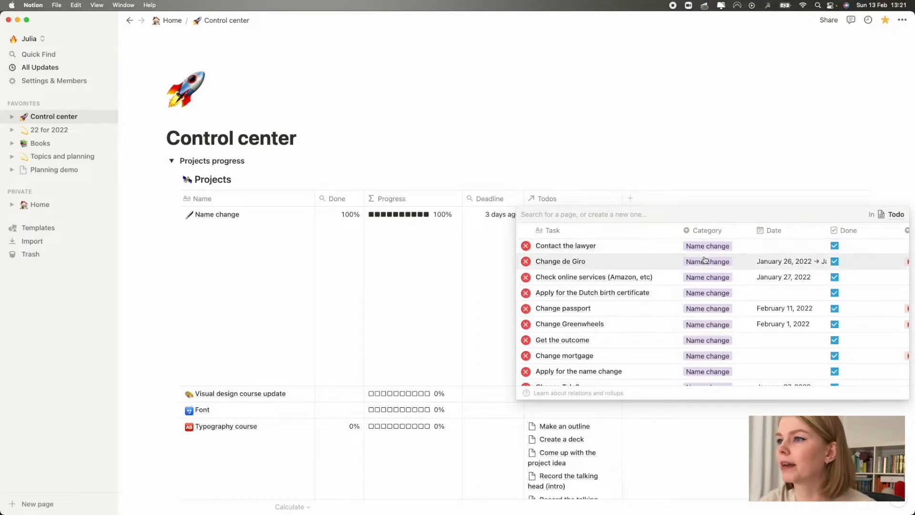
pyautogui.scroll(-5, 567, 357)
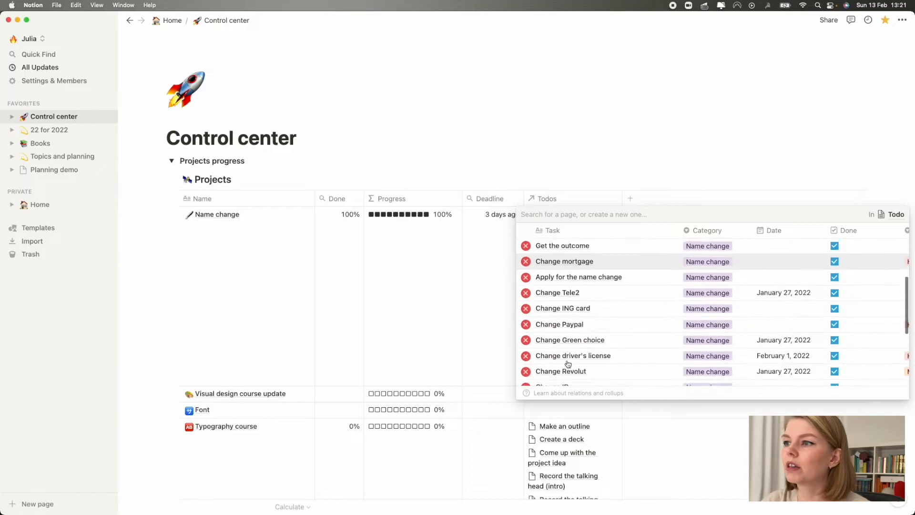
pyautogui.scroll(-4, 567, 364)
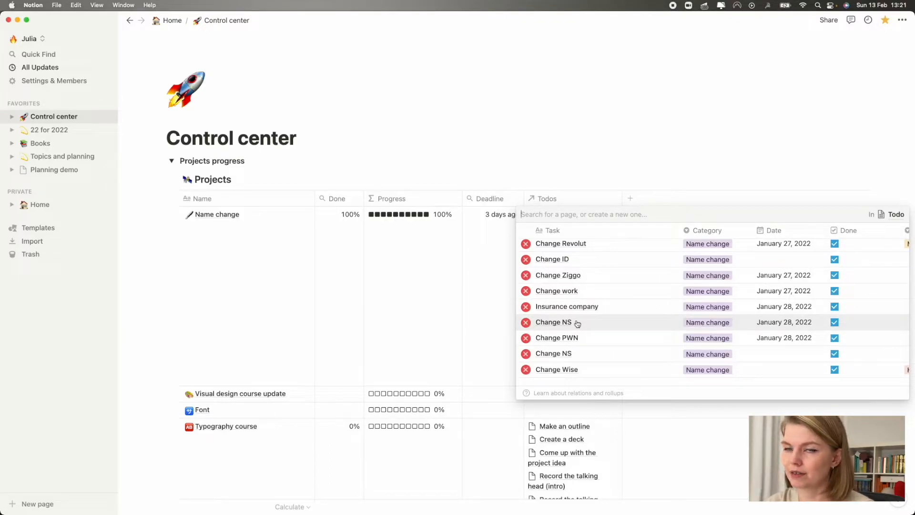
pyautogui.press('Escape')
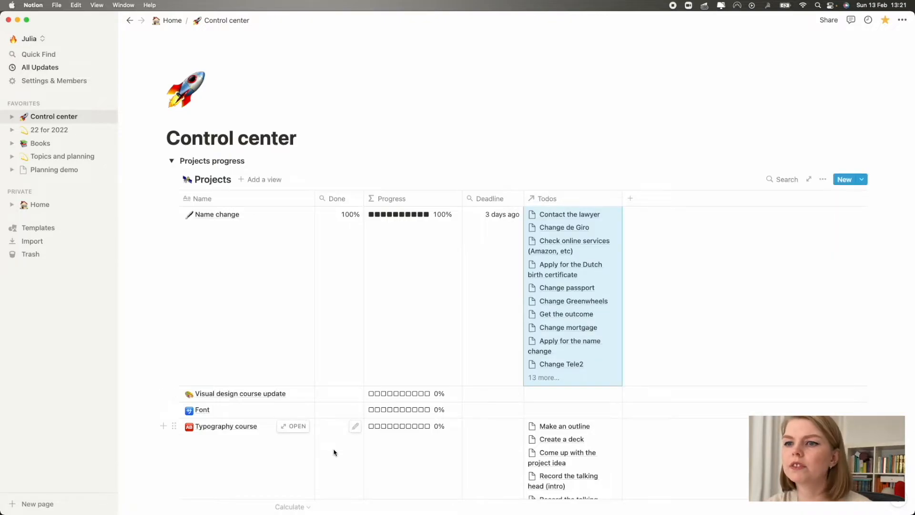
# Step: Link the task about mapping out decision making skills to the Visual design course update project and remove the link again
pyautogui.scroll(-2, 333, 451)
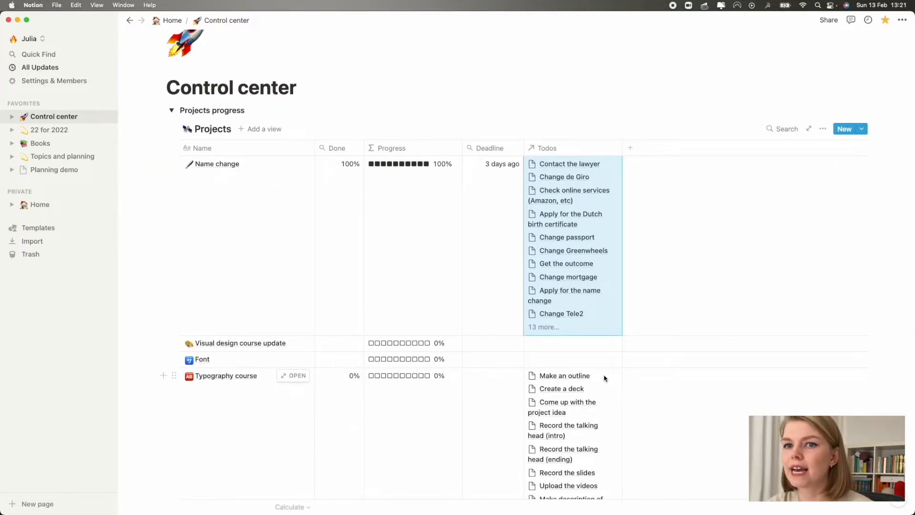
pyautogui.click(610, 344)
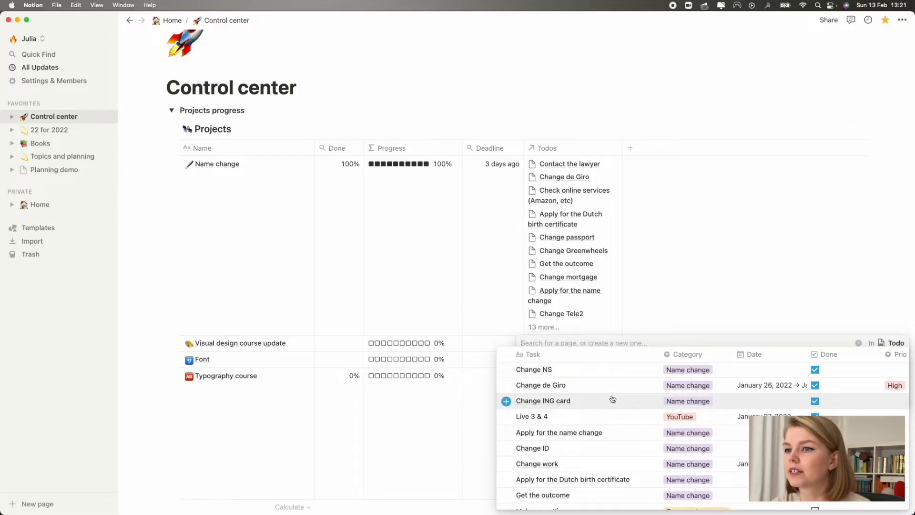
pyautogui.scroll(-3, 612, 393)
pyautogui.scroll(-5, 612, 399)
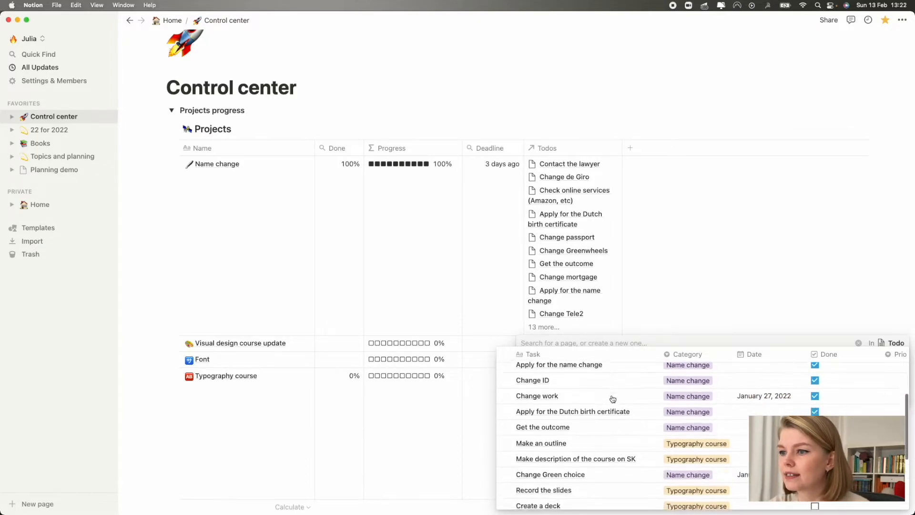
pyautogui.scroll(-5, 612, 399)
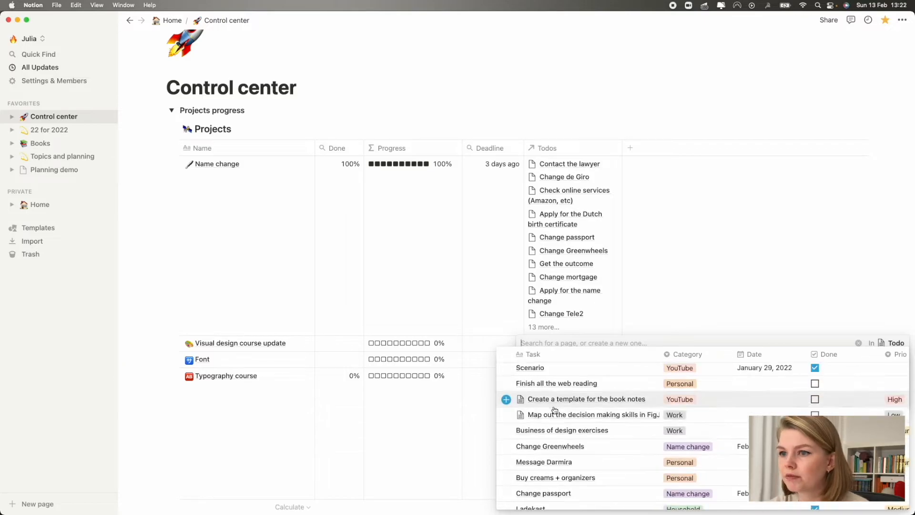
pyautogui.click(506, 415)
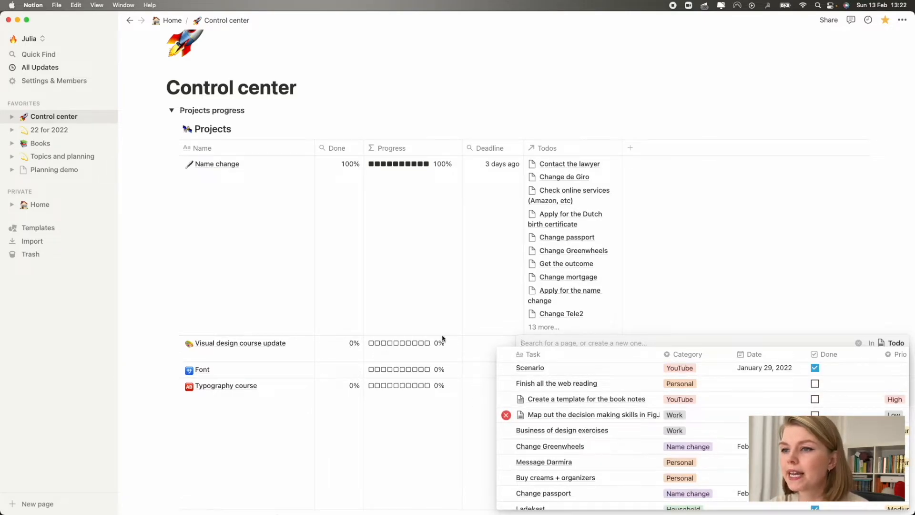
pyautogui.click(506, 416)
pyautogui.press('Escape')
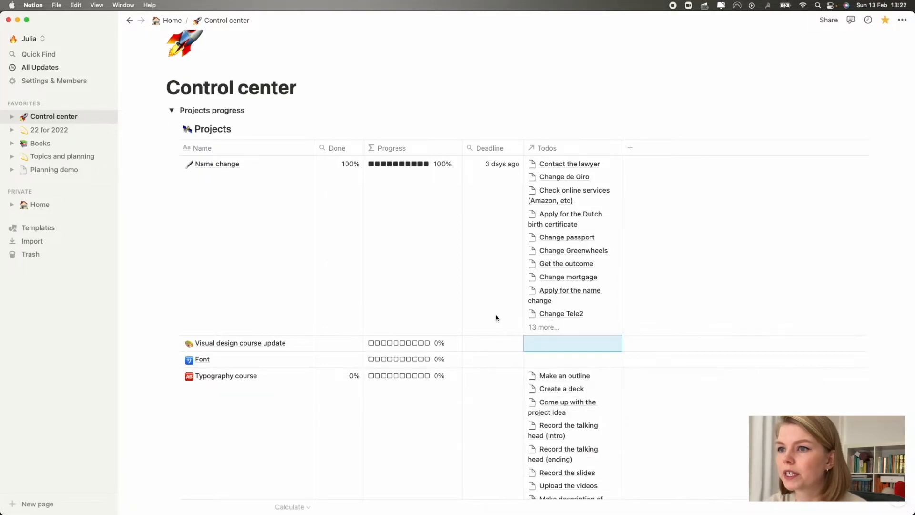
# Step: Inspect the Name change project's Deadline rollup settings and look over the rest of the Projects table
pyautogui.scroll(3, 495, 318)
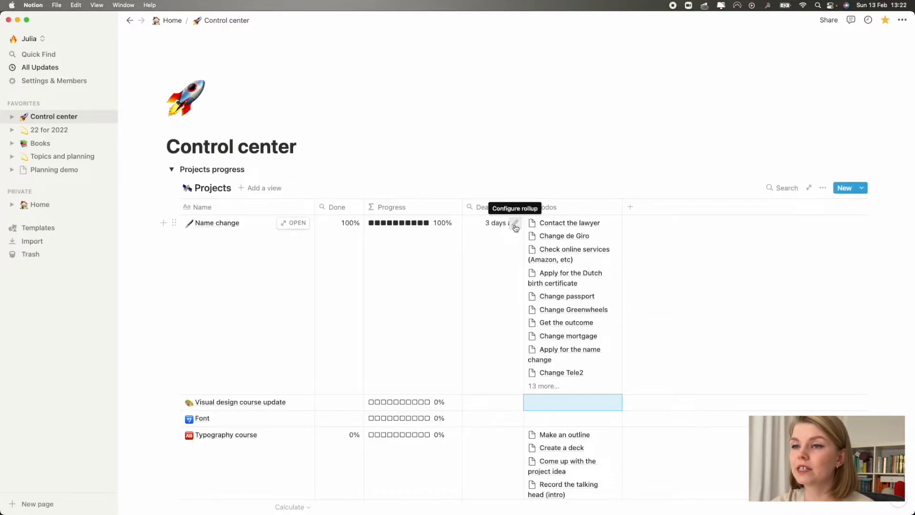
pyautogui.click(515, 224)
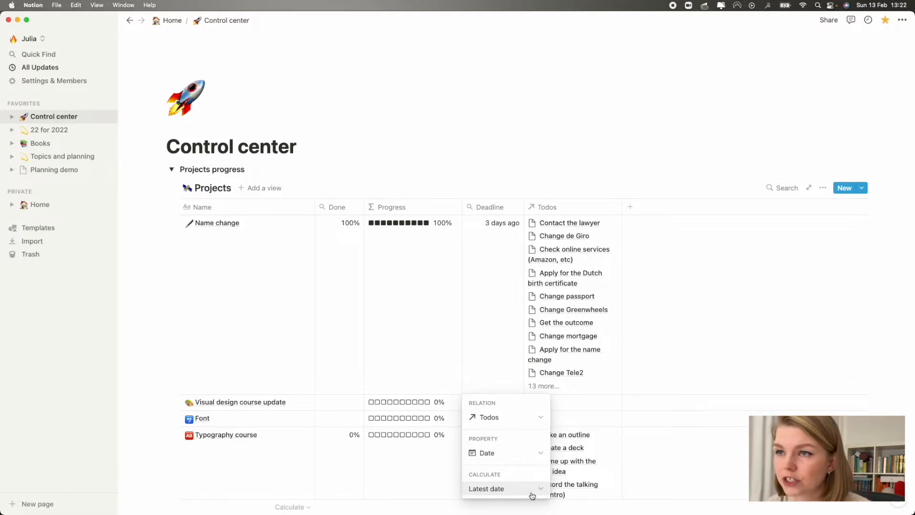
pyautogui.click(603, 123)
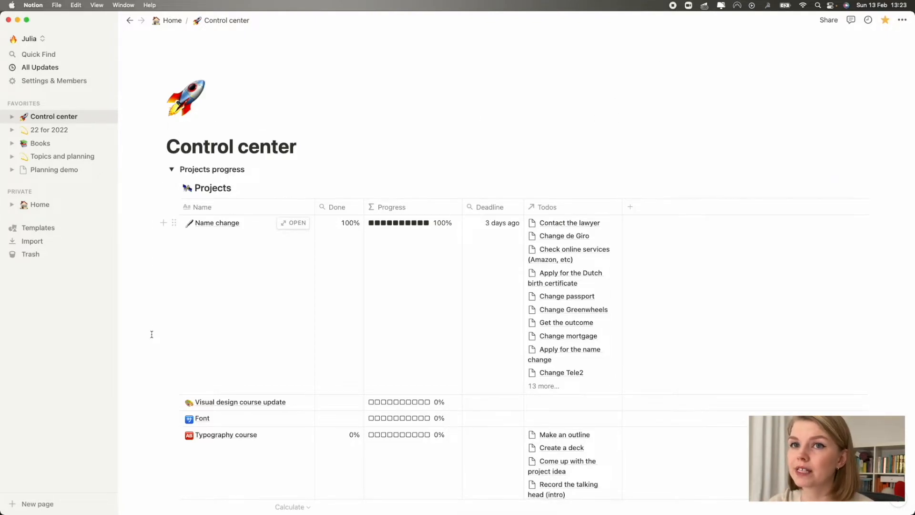
pyautogui.scroll(-3, 152, 334)
pyautogui.scroll(-10, 152, 334)
pyautogui.scroll(4, 172, 338)
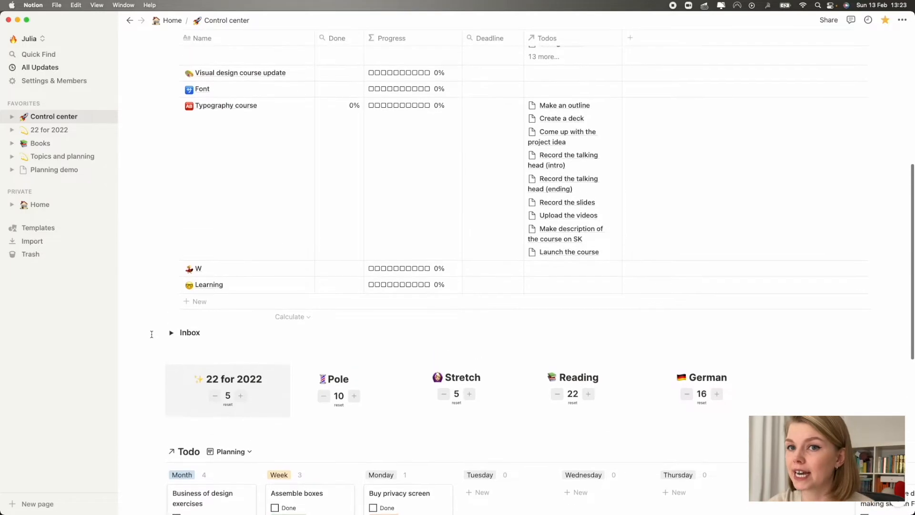
# Step: Expand the Inbox section and add a task named "Postal office" at the end of its Todo table
pyautogui.click(171, 333)
pyautogui.scroll(-12, 288, 342)
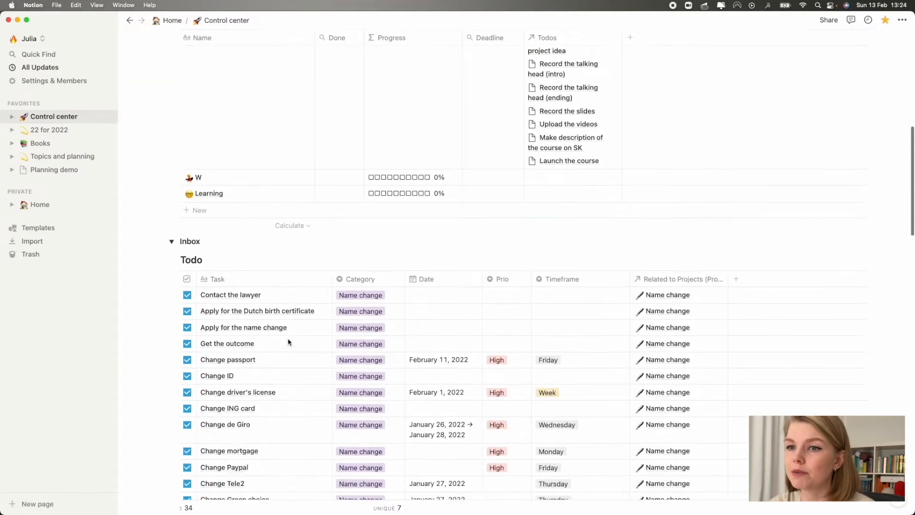
pyautogui.scroll(-15, 289, 342)
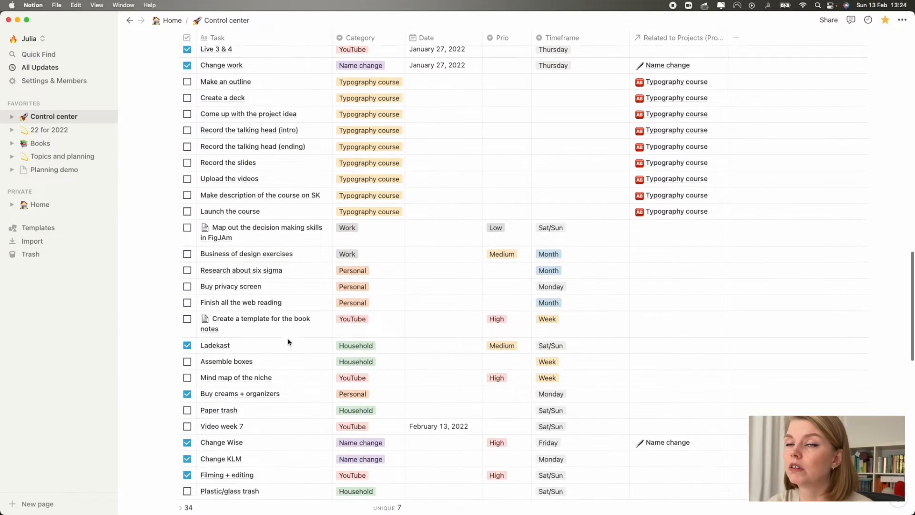
pyautogui.scroll(-5, 289, 342)
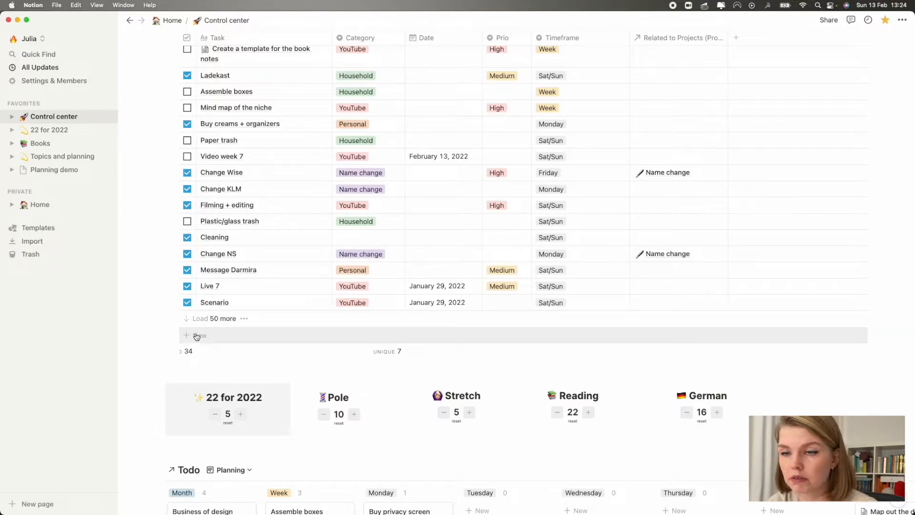
pyautogui.click(196, 337)
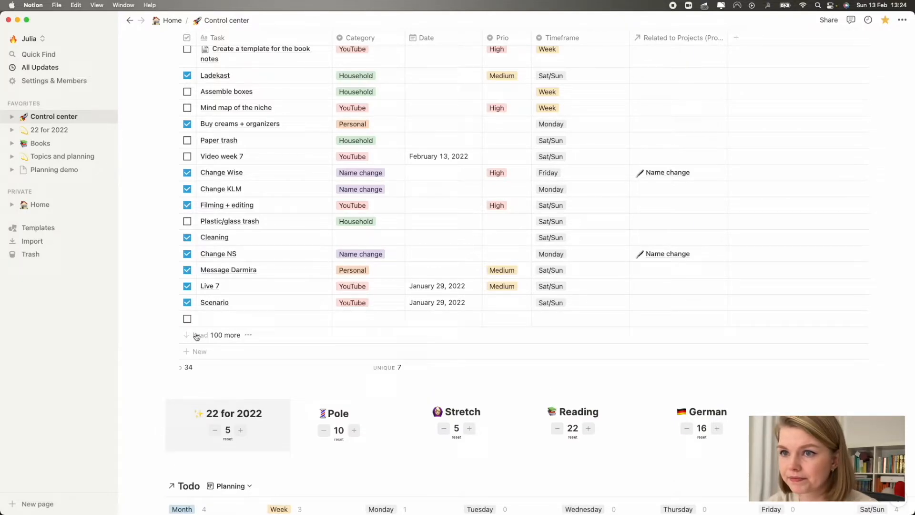
pyautogui.click(220, 320)
pyautogui.write('Posta')
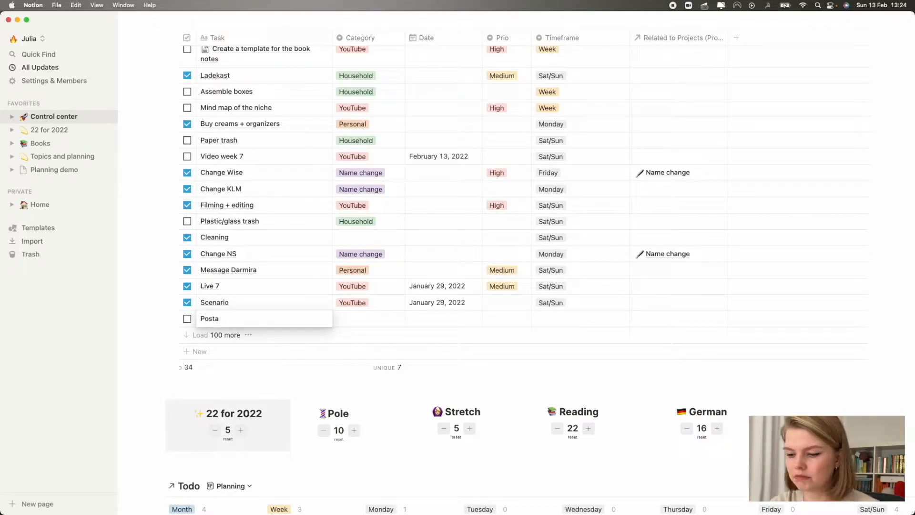
pyautogui.write('l office')
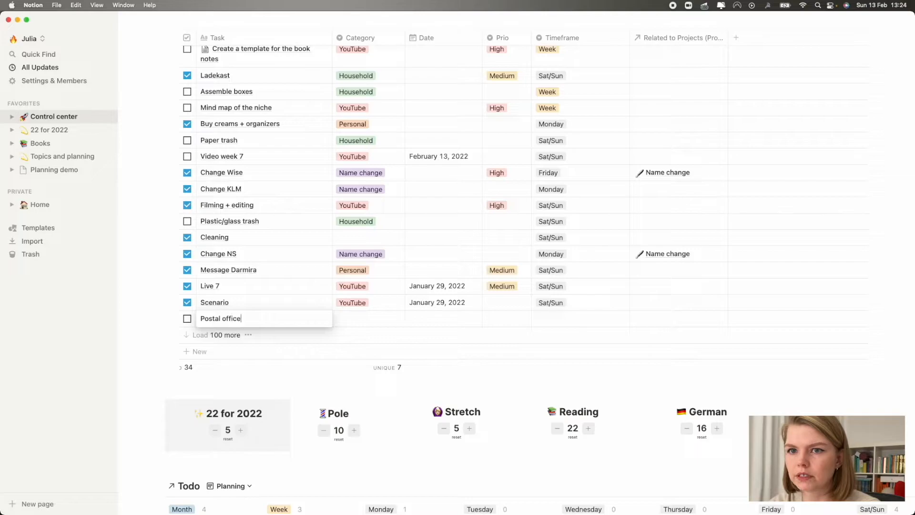
# Step: Set the Postal office task's Category to Name change, Date to February 28, 2022 and Timeframe to Month
pyautogui.click(377, 318)
pyautogui.click(376, 319)
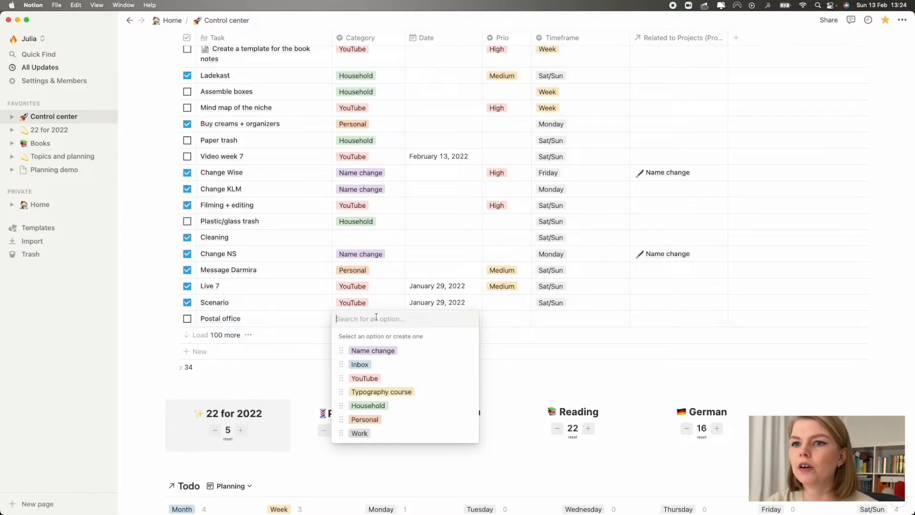
pyautogui.click(389, 352)
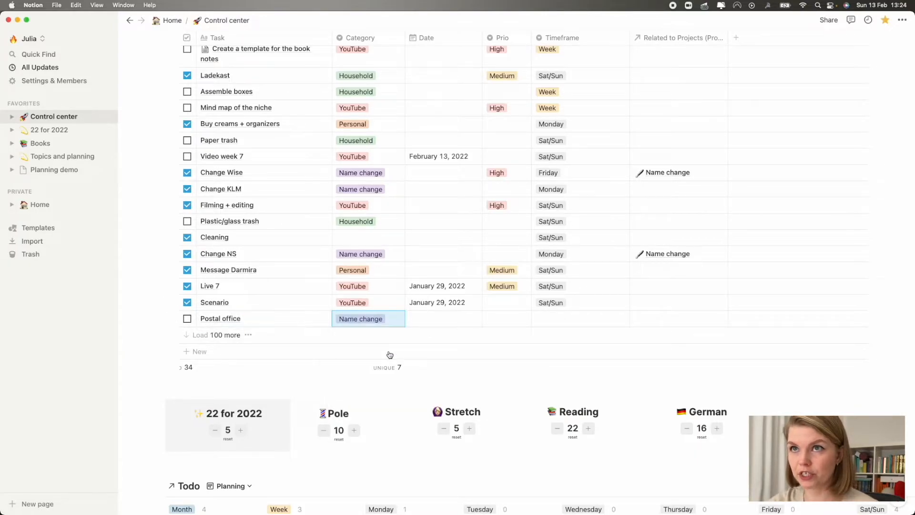
pyautogui.click(470, 320)
pyautogui.click(424, 185)
pyautogui.click(574, 333)
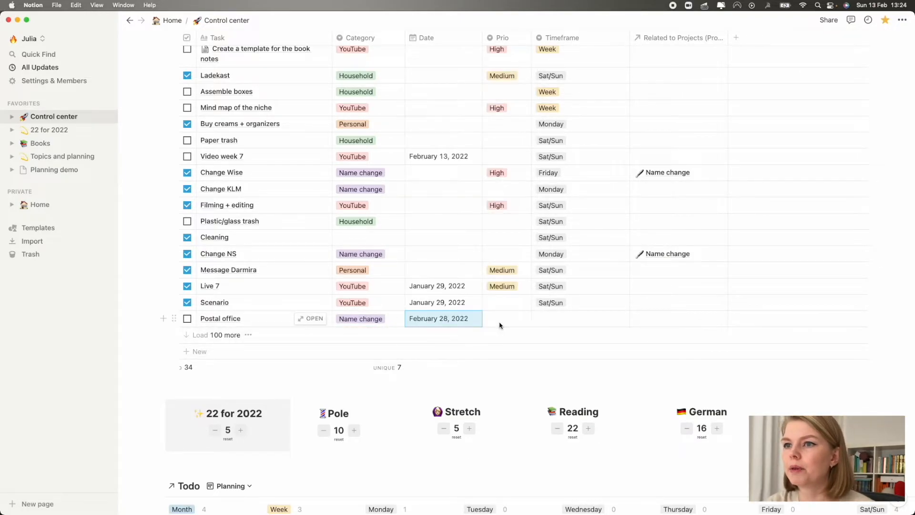
pyautogui.click(565, 322)
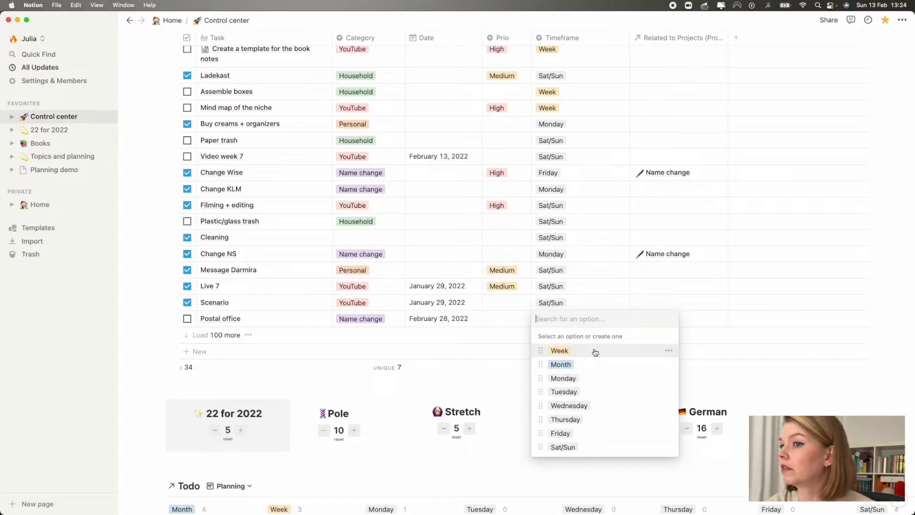
pyautogui.click(593, 365)
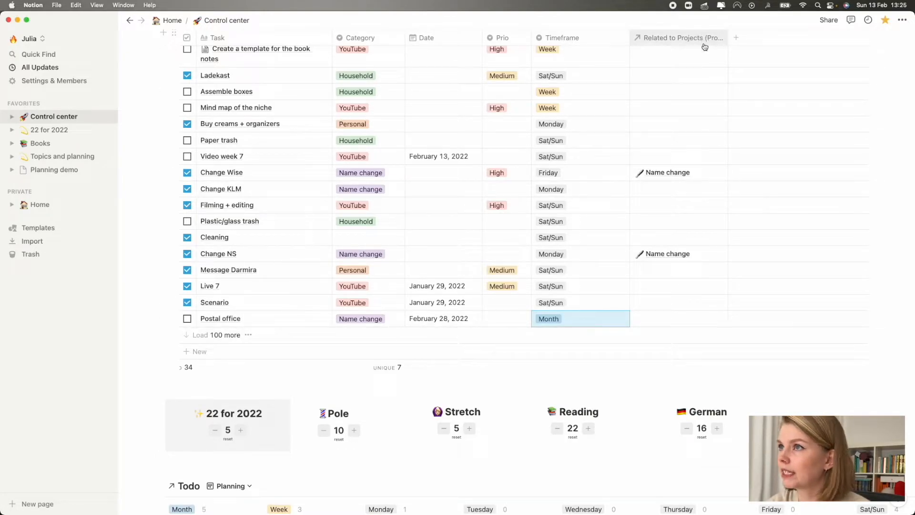
# Step: Relate the Postal office task to the Name change project and check that project's progress in the Projects table
pyautogui.click(677, 320)
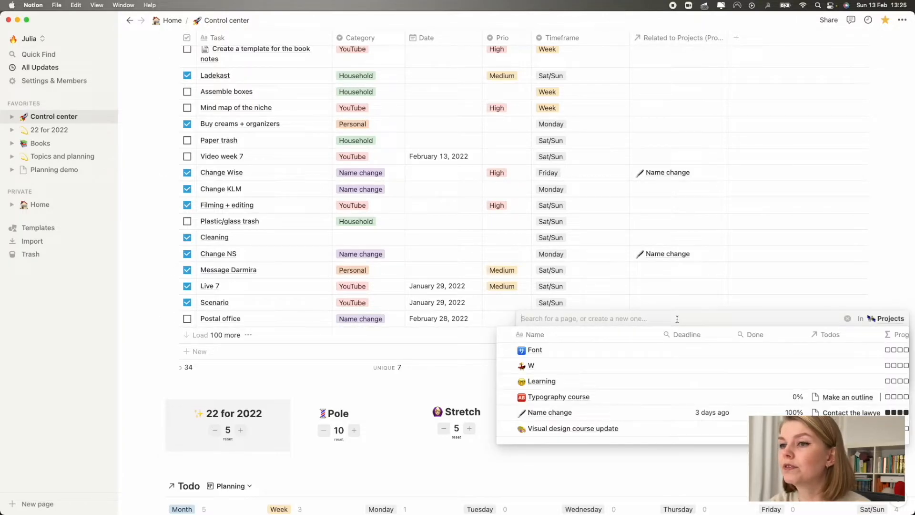
pyautogui.click(507, 414)
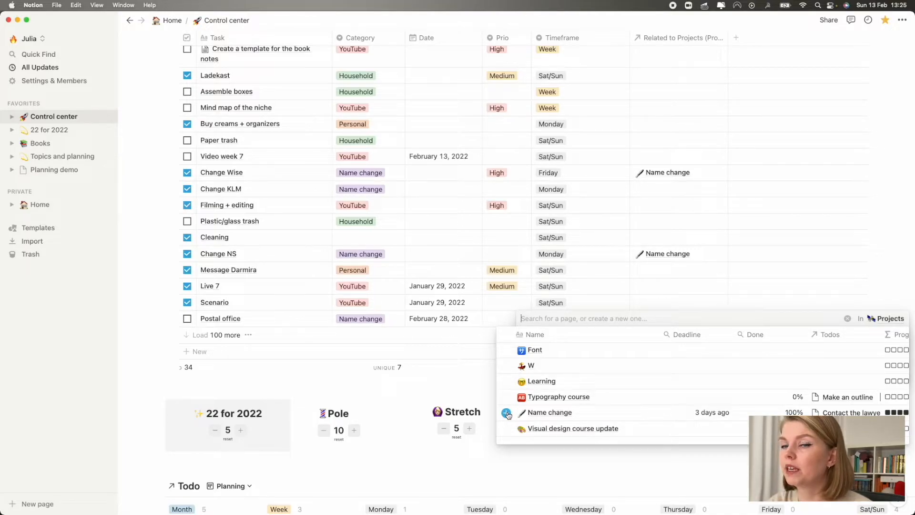
pyautogui.click(508, 414)
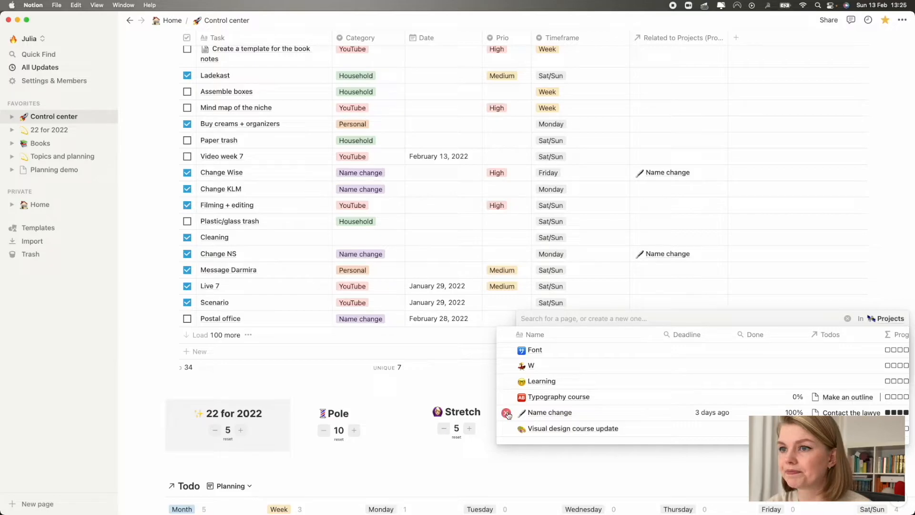
pyautogui.click(471, 374)
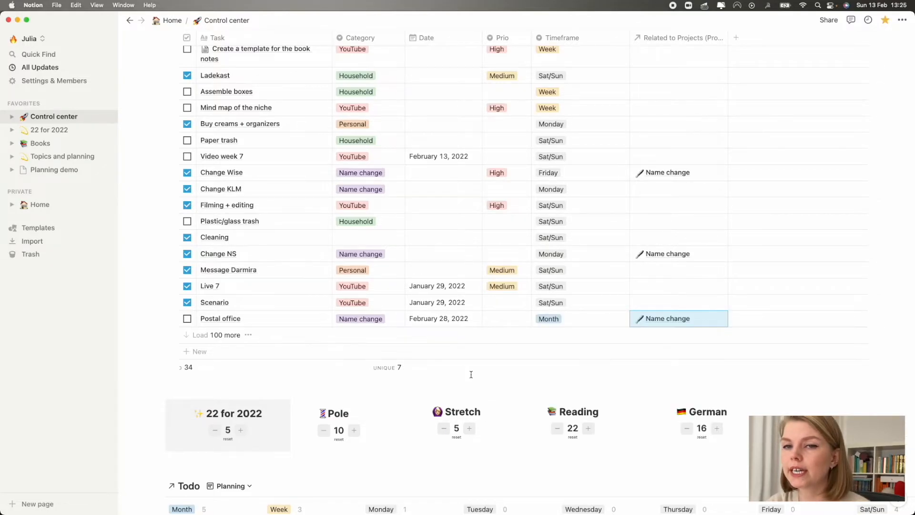
pyautogui.scroll(15, 471, 375)
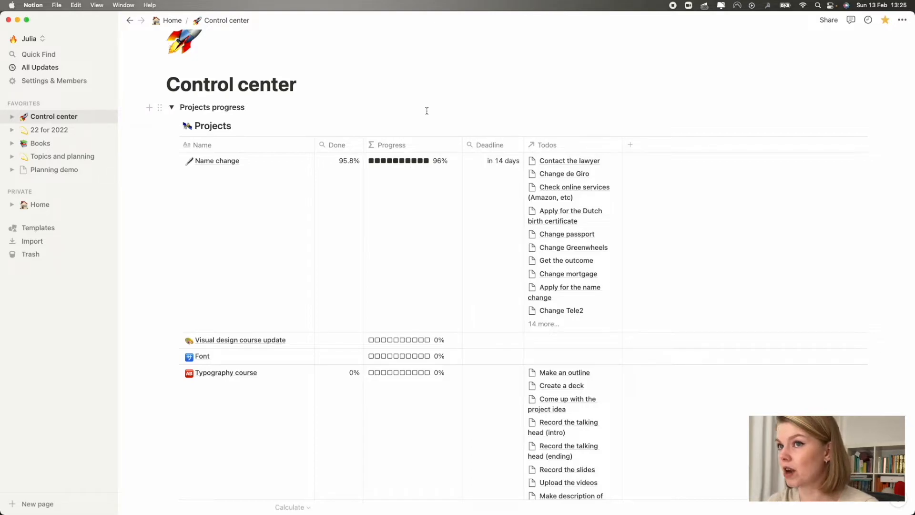
# Step: Collapse the Projects progress section and delete the Postal office card from the Month group of the Planning board
pyautogui.click(171, 107)
pyautogui.scroll(-3, 417, 435)
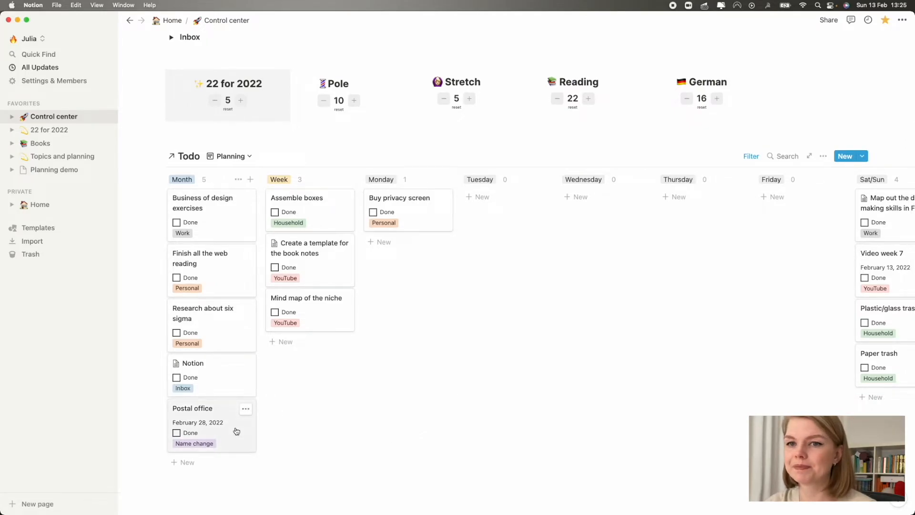
pyautogui.click(236, 432)
pyautogui.click(679, 58)
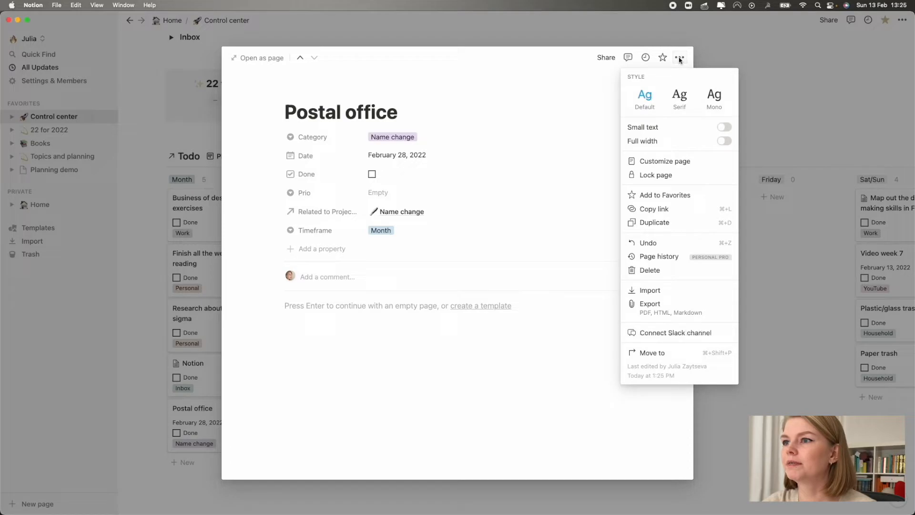
pyautogui.click(648, 270)
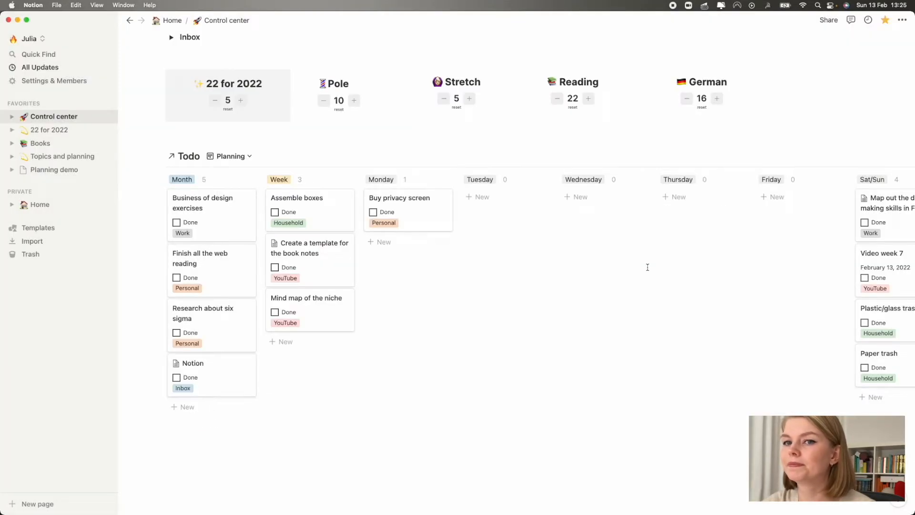
# Step: Expand Projects progress and hide the Done and Todos properties in the Projects table
pyautogui.scroll(3, 533, 289)
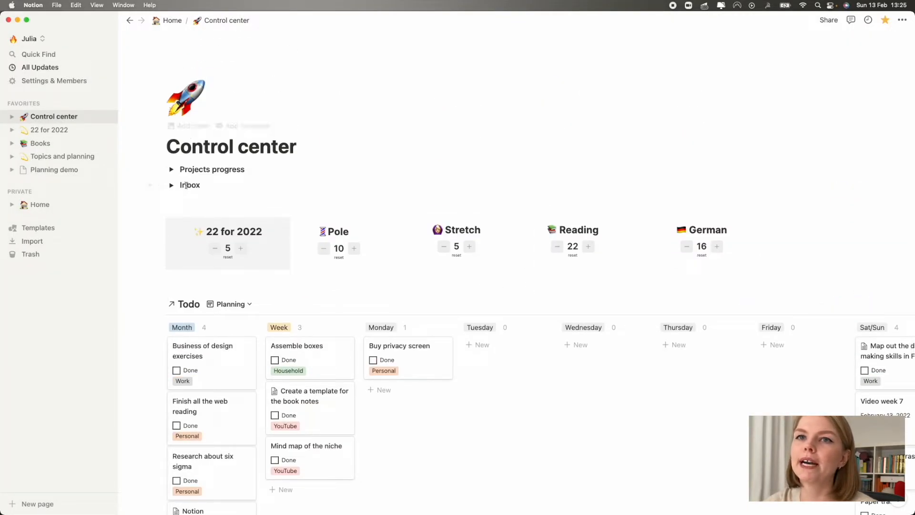
pyautogui.click(172, 169)
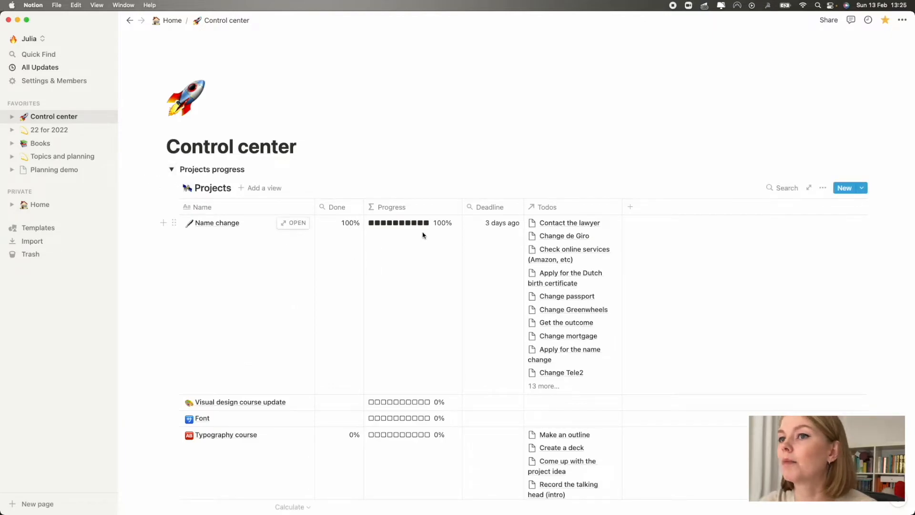
pyautogui.click(823, 188)
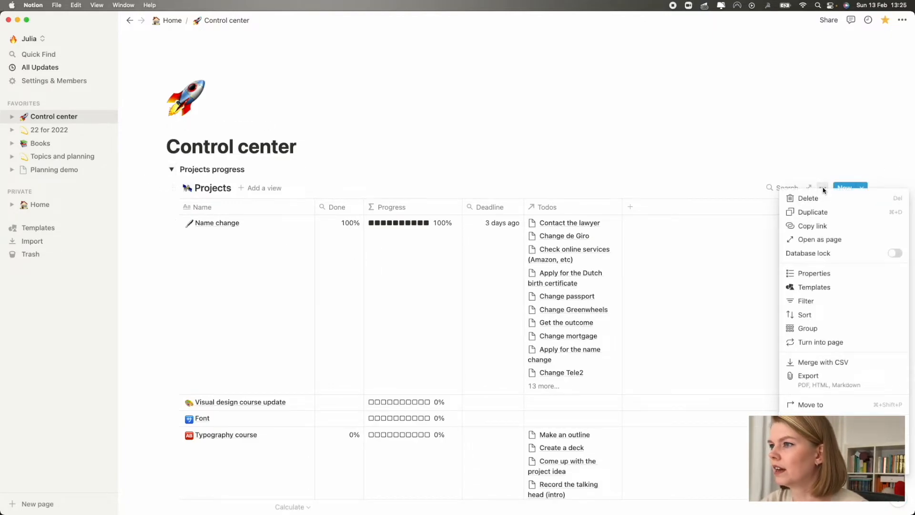
pyautogui.click(818, 278)
pyautogui.click(827, 278)
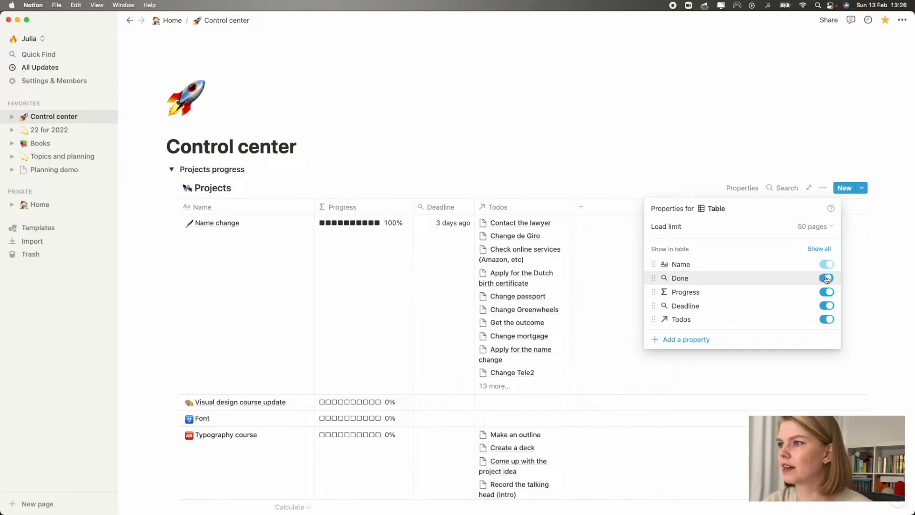
pyautogui.click(827, 319)
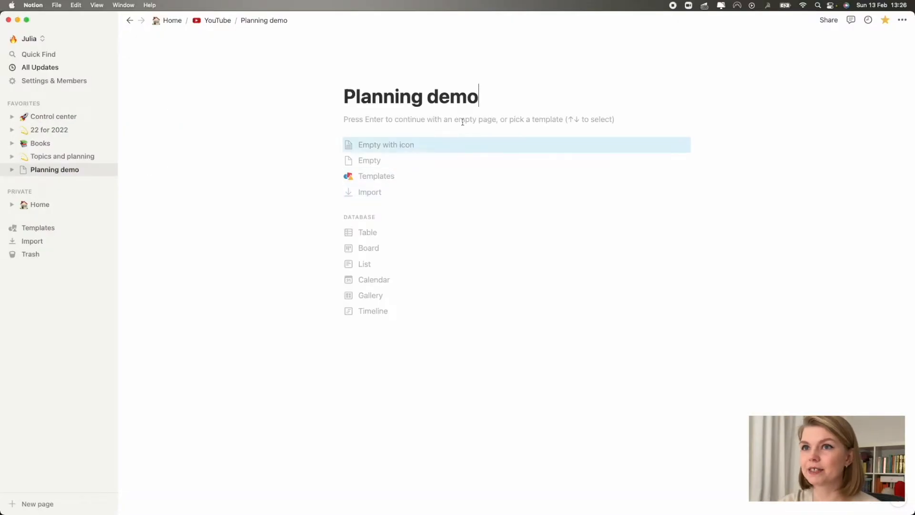
# Step: Start the Planning demo page as an empty page and insert an inline table database titled Inbox
pyautogui.press('Return')
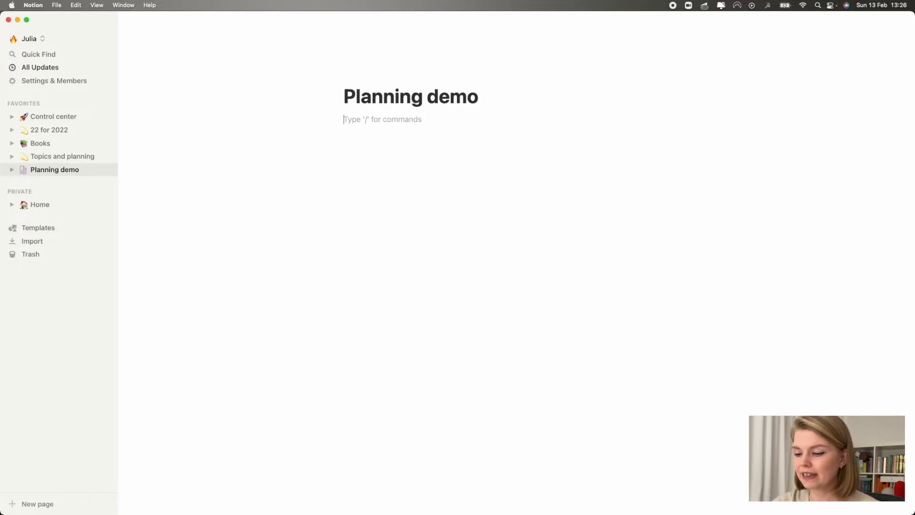
pyautogui.press('Return')
pyautogui.write('/')
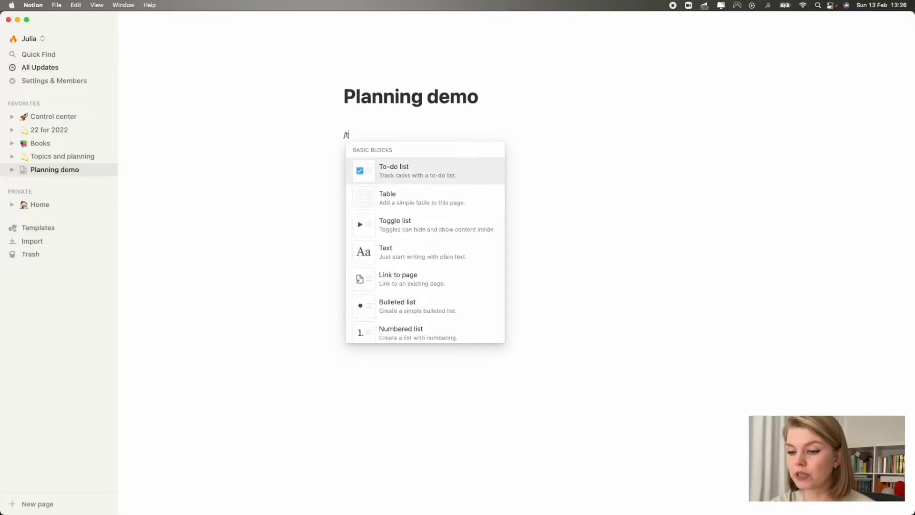
pyautogui.write('tabl')
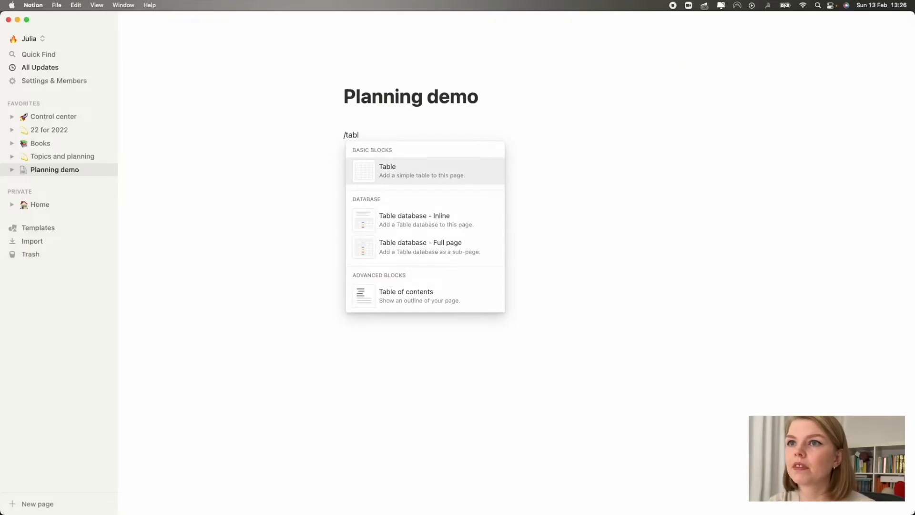
pyautogui.click(461, 227)
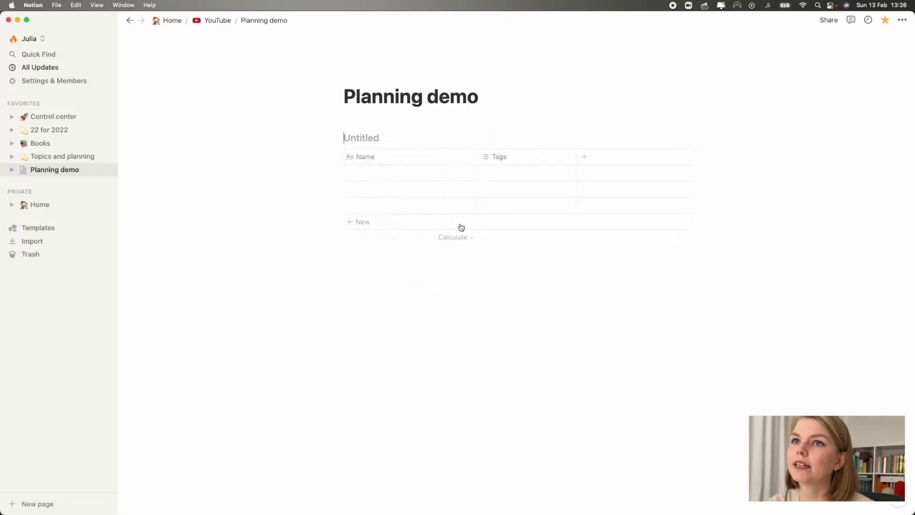
pyautogui.click(366, 138)
pyautogui.write('Inbox')
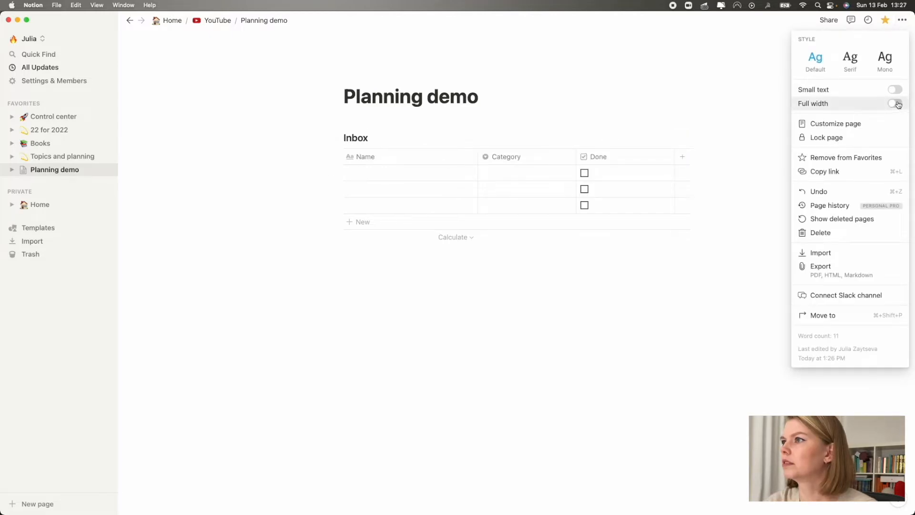
# Step: Make the Planning demo page full width and add a property named Date with the Date type to the Inbox table
pyautogui.click(894, 100)
pyautogui.click(648, 290)
pyautogui.click(506, 158)
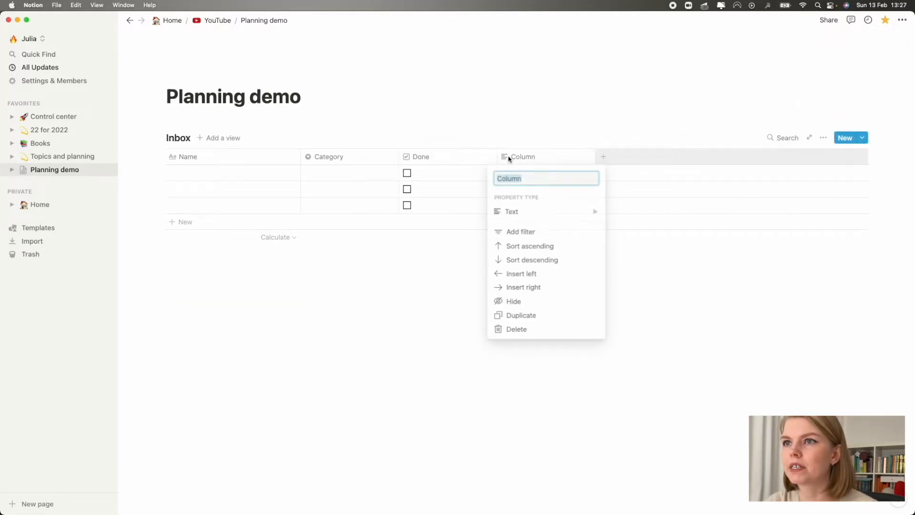
pyautogui.write('Date')
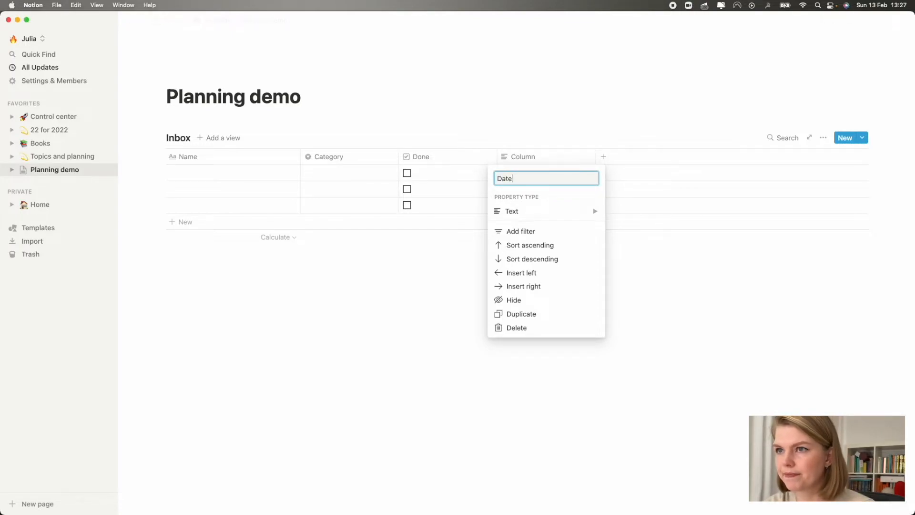
pyautogui.moveTo(545, 219)
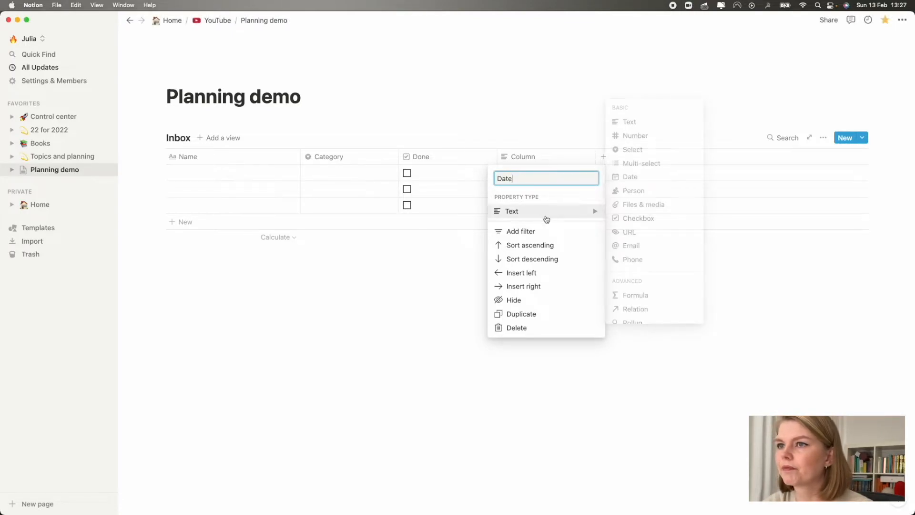
pyautogui.click(636, 177)
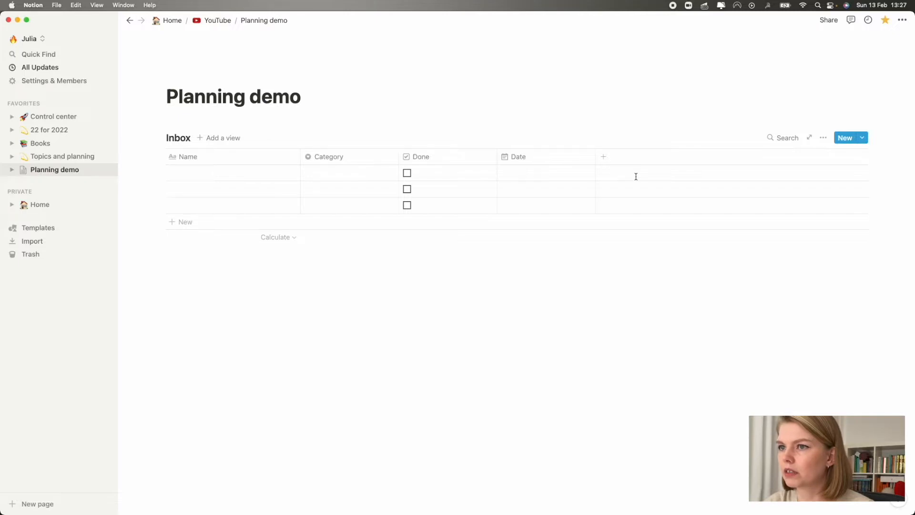
# Step: Add a property named Prio with the Select type to the Inbox table
pyautogui.click(603, 156)
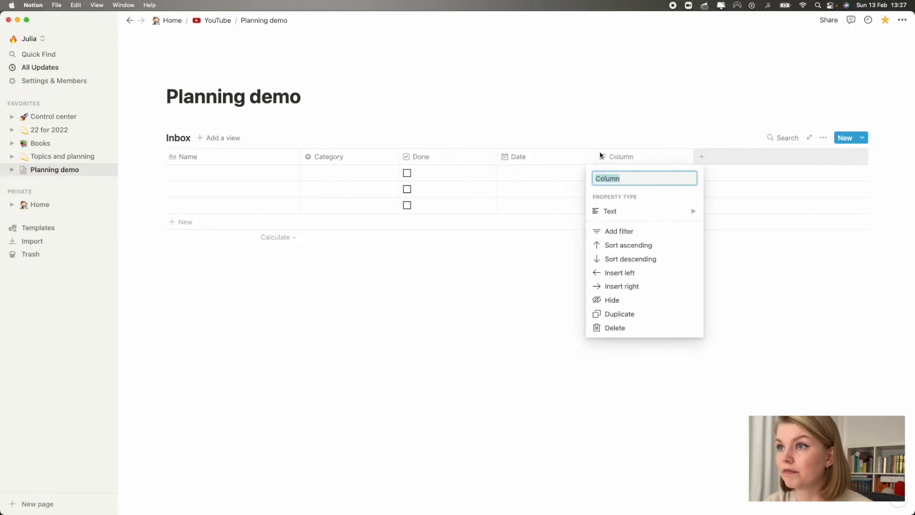
pyautogui.write('Prio')
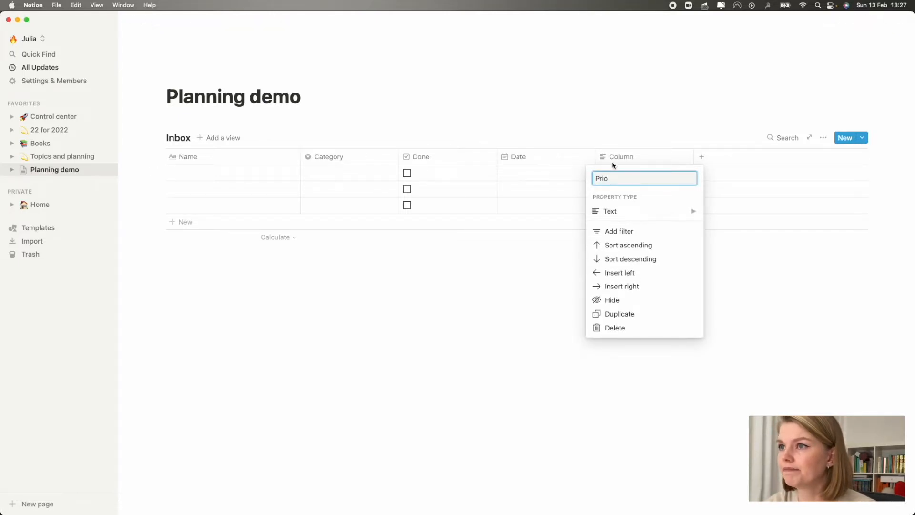
pyautogui.moveTo(643, 215)
pyautogui.click(732, 149)
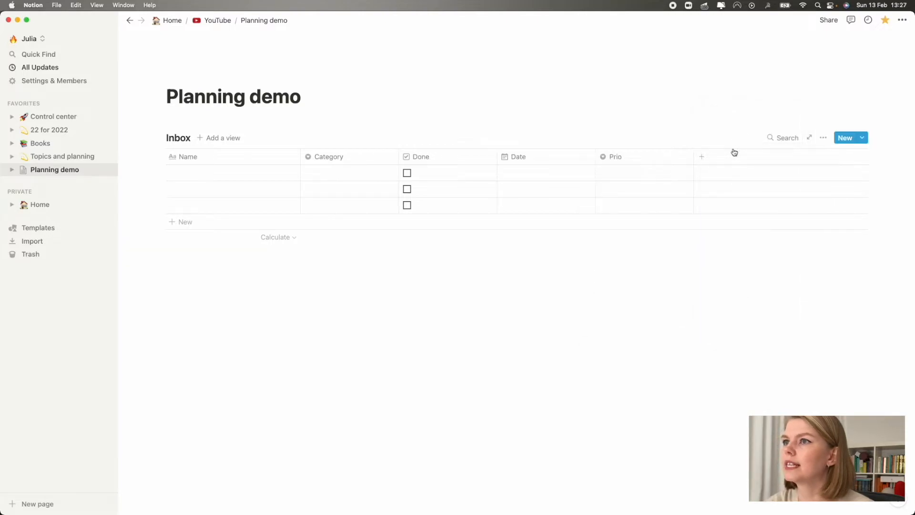
# Step: Add a property named Timeframe with the Select type to the Inbox table
pyautogui.click(701, 157)
pyautogui.write('Tim')
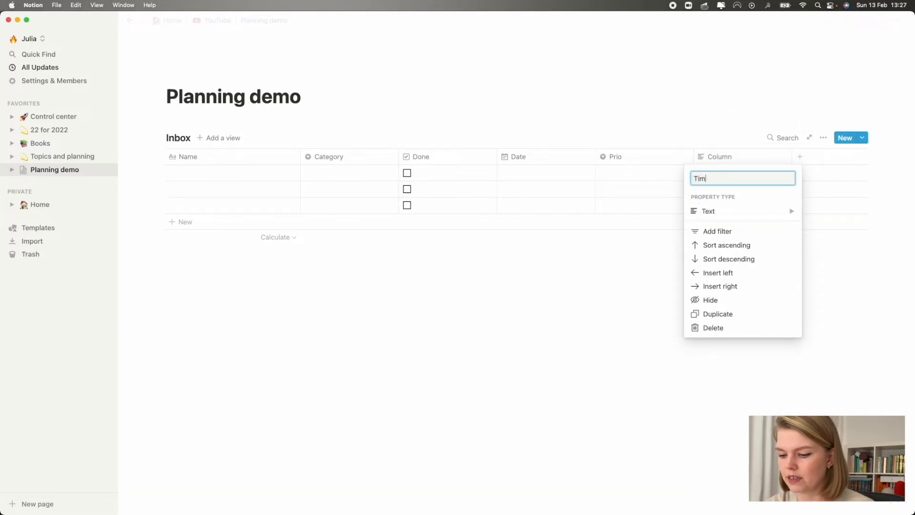
pyautogui.write('eframe')
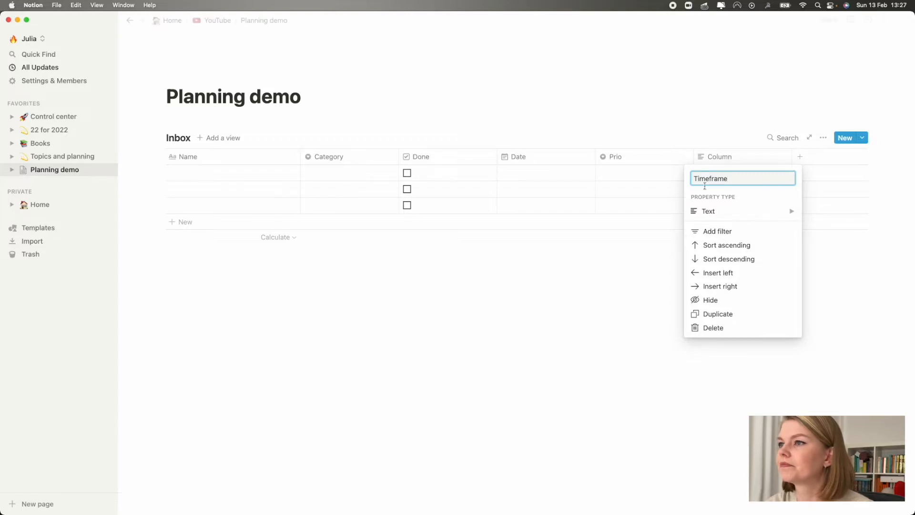
pyautogui.moveTo(715, 214)
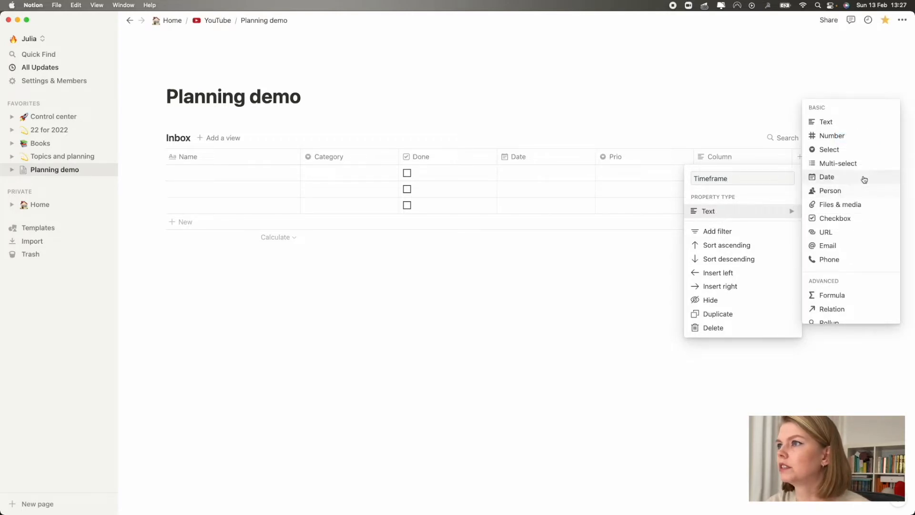
pyautogui.click(857, 149)
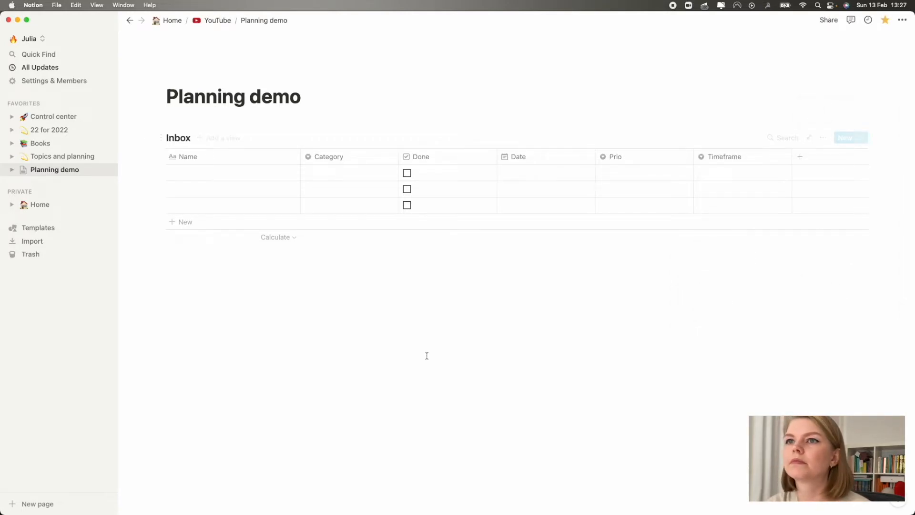
# Step: Move the Done column in front of Name and narrow it to the width of its checkboxes
pyautogui.moveTo(437, 157); pyautogui.dragTo(182, 157)
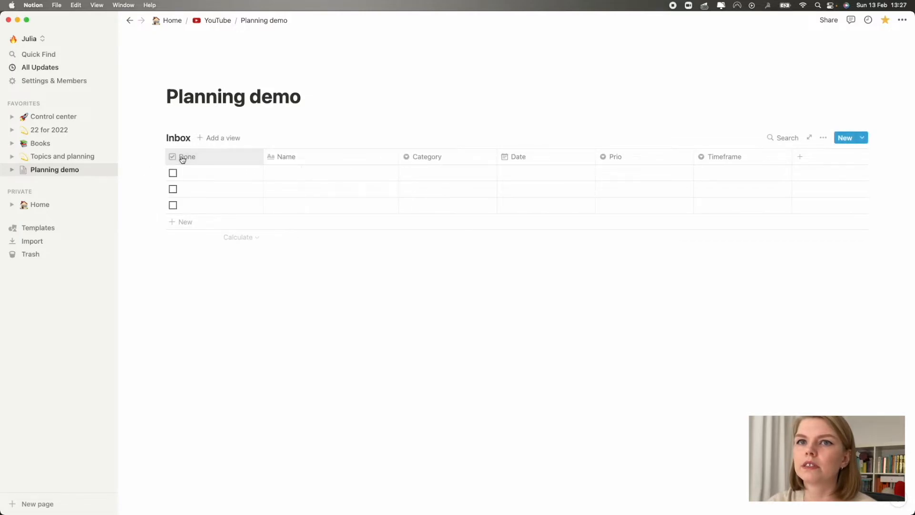
pyautogui.moveTo(262, 157); pyautogui.dragTo(180, 158)
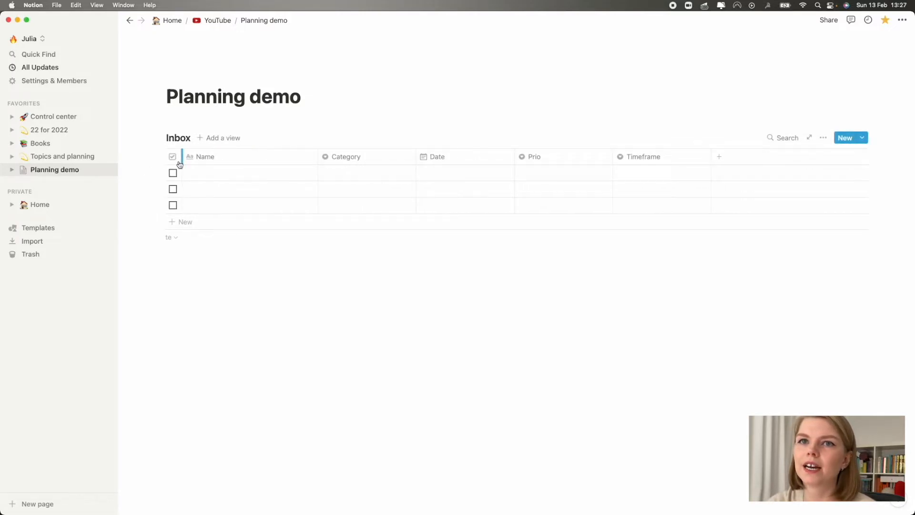
# Step: Name the three Inbox entries "Buy a new bed", "Assemble a wardrobe" and "Paint wall"
pyautogui.click(224, 170)
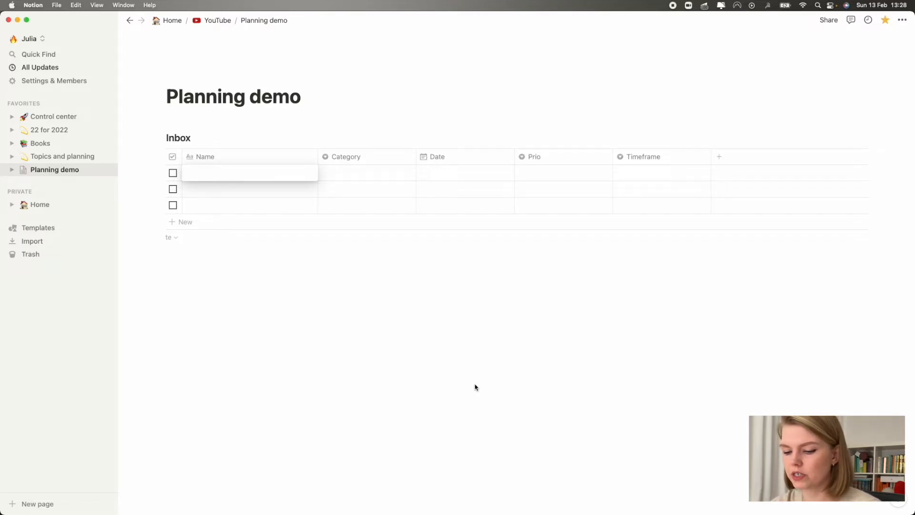
pyautogui.write('Buy a new bed')
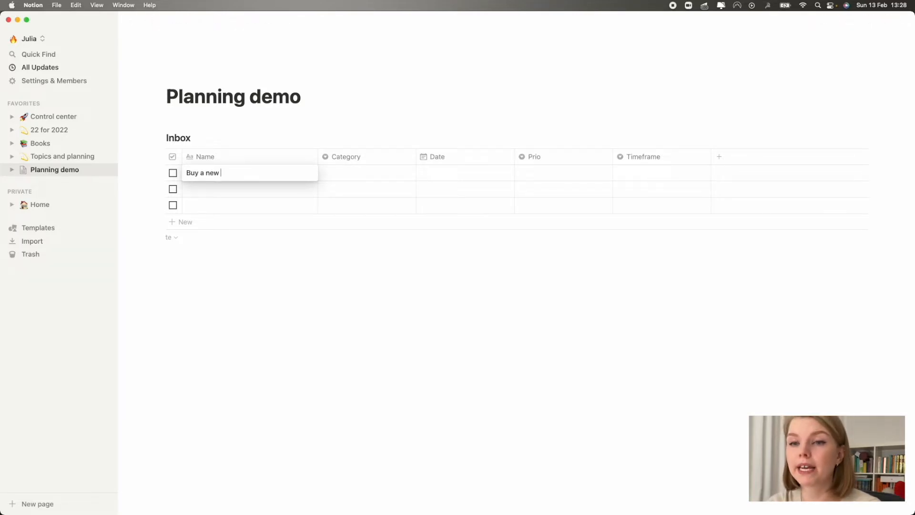
pyautogui.click(247, 191)
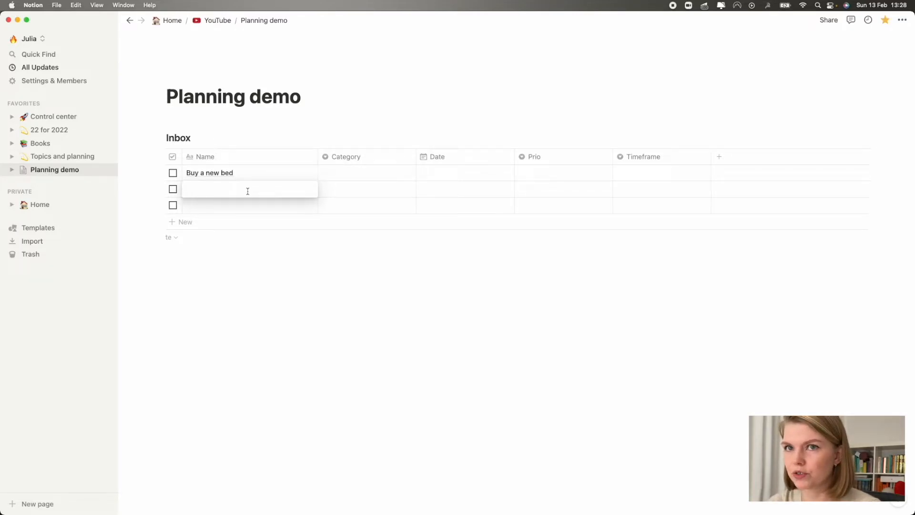
pyautogui.write('Assemble a wardrobe')
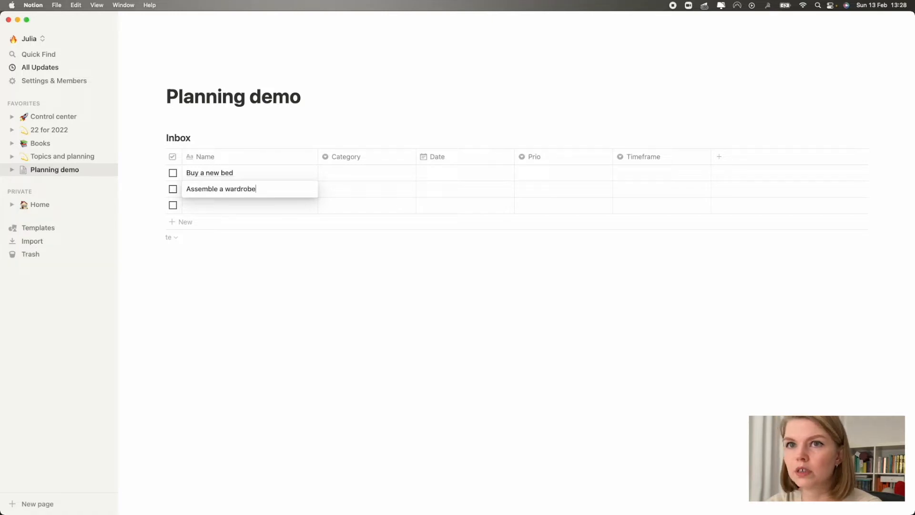
pyautogui.press('Return')
pyautogui.write('Paint wa')
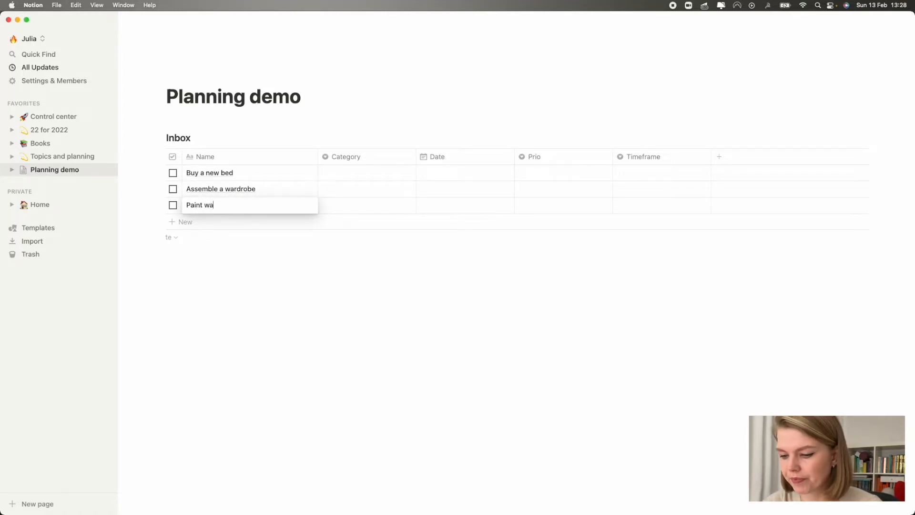
pyautogui.write('ll')
pyautogui.press('Escape')
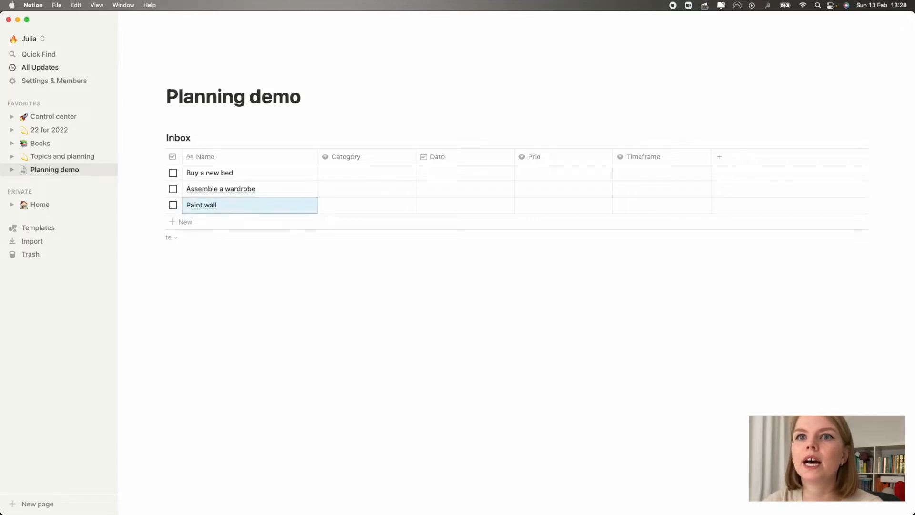
pyautogui.click(379, 175)
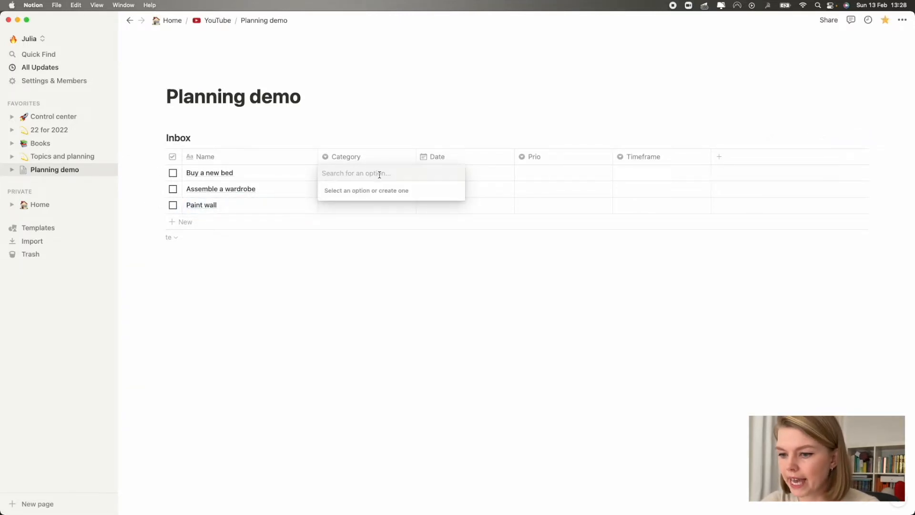
pyautogui.write('New bedroom')
pyautogui.press('Tab')
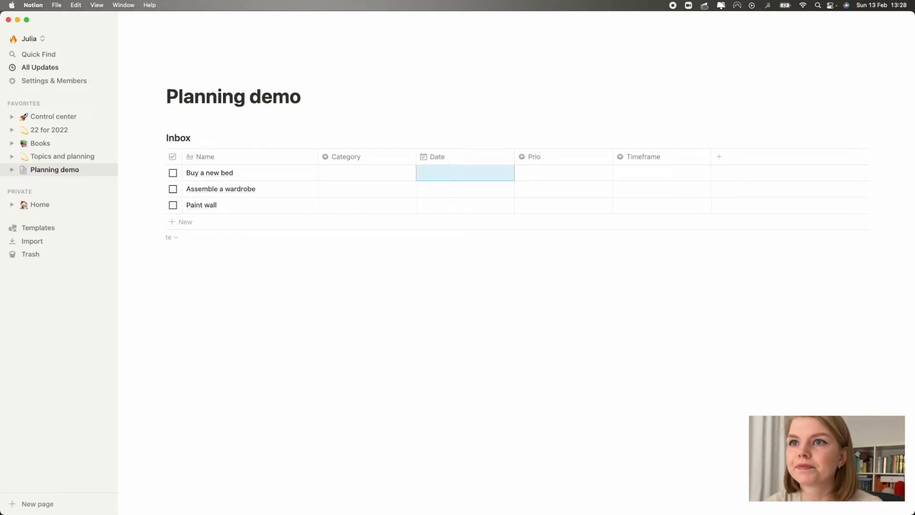
# Step: Create the Category option "New bedroom" and assign it to all three Inbox entries
pyautogui.click(376, 172)
pyautogui.write('New bedroom')
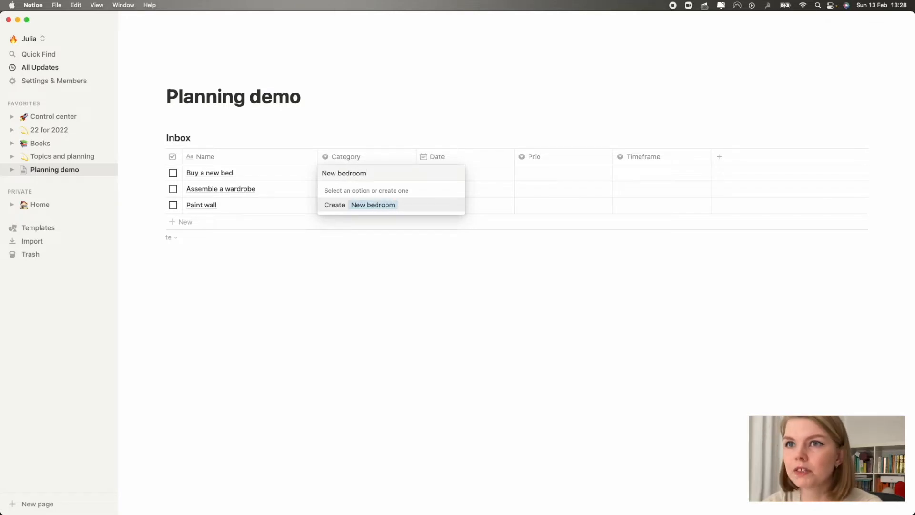
pyautogui.press('Return')
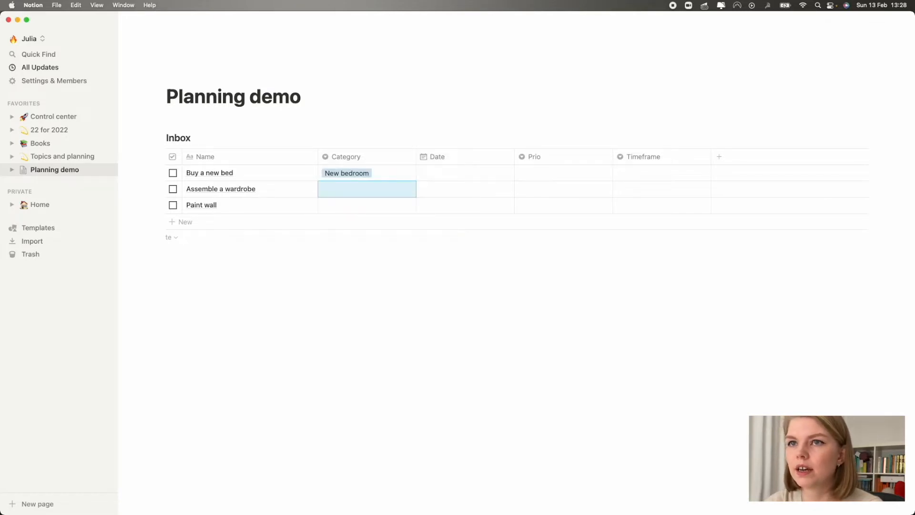
pyautogui.click(373, 186)
pyautogui.click(364, 222)
pyautogui.click(367, 208)
pyautogui.click(366, 235)
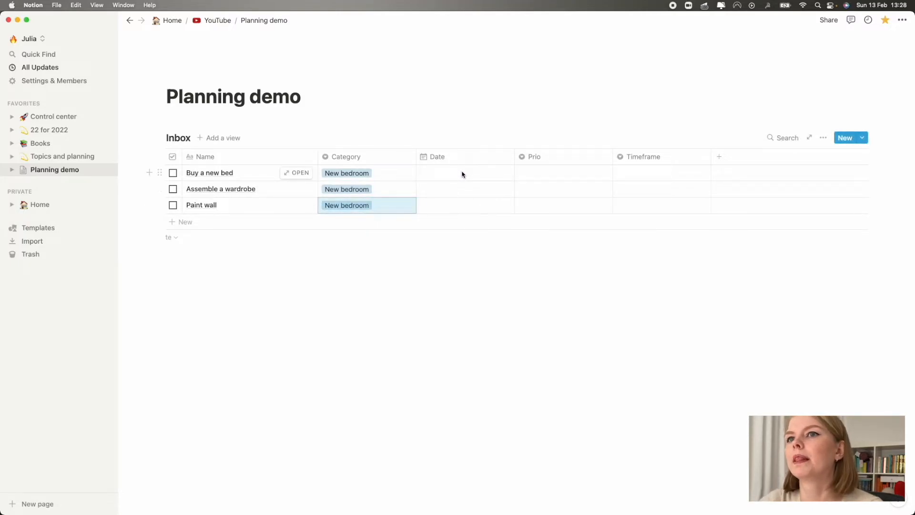
# Step: Set the date of "Buy a new bed" to February 25, 2022
pyautogui.click(461, 174)
pyautogui.click(497, 288)
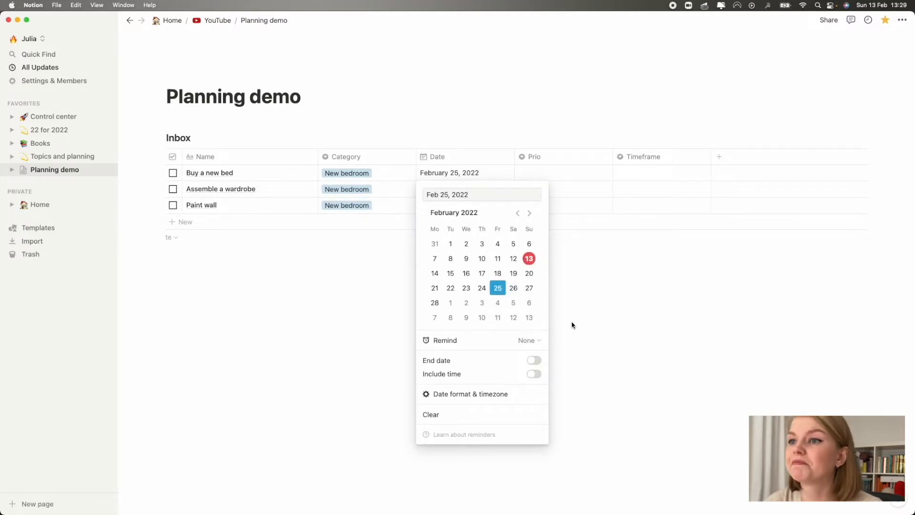
pyautogui.press('Escape')
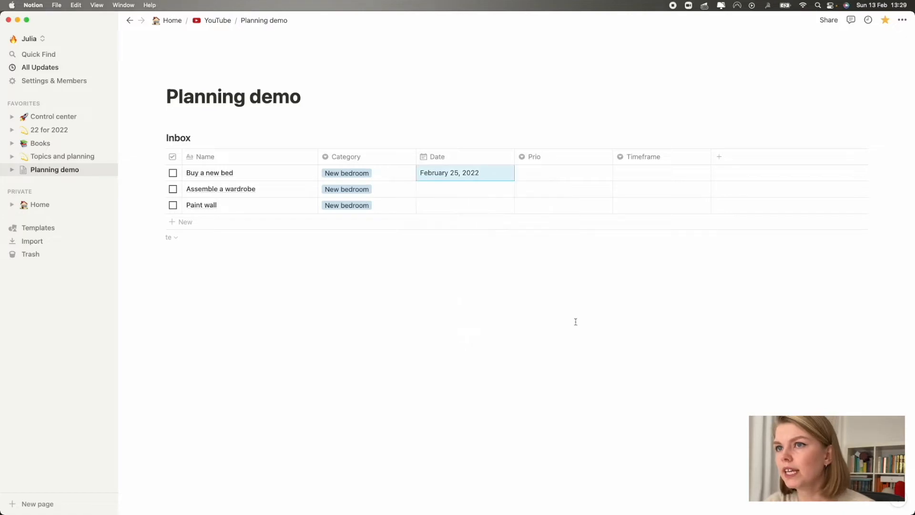
# Step: Create Prio options and set "Buy a new bed" to High, "Assemble a wardrobe" to Medium and "Paint wall" to Low
pyautogui.click(564, 177)
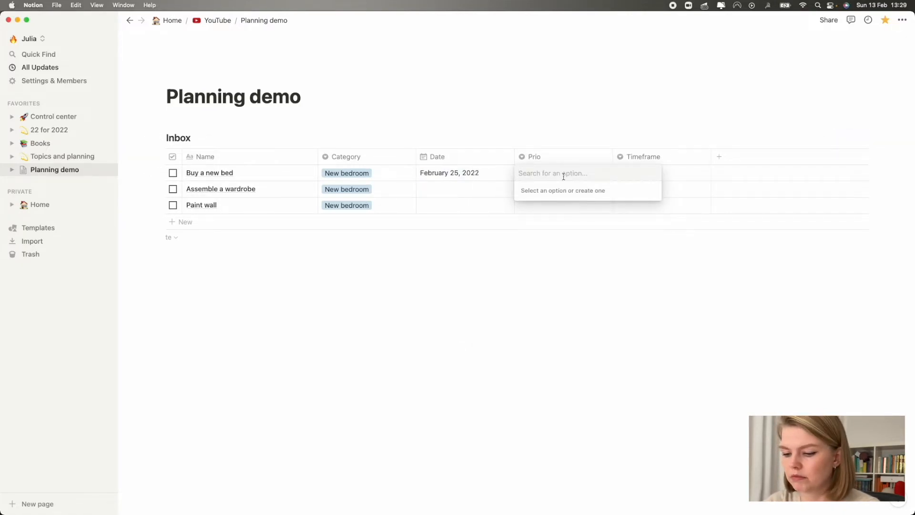
pyautogui.write('High')
pyautogui.press('Return')
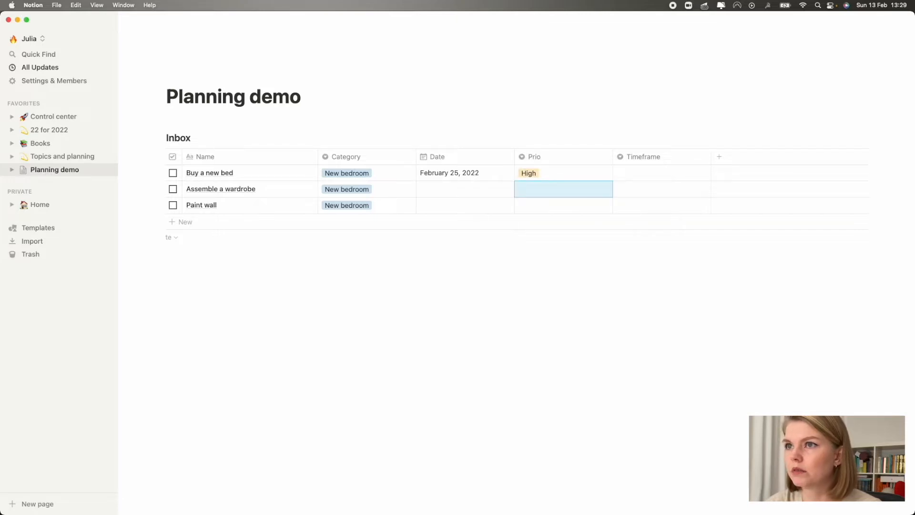
pyautogui.click(568, 189)
pyautogui.write('M')
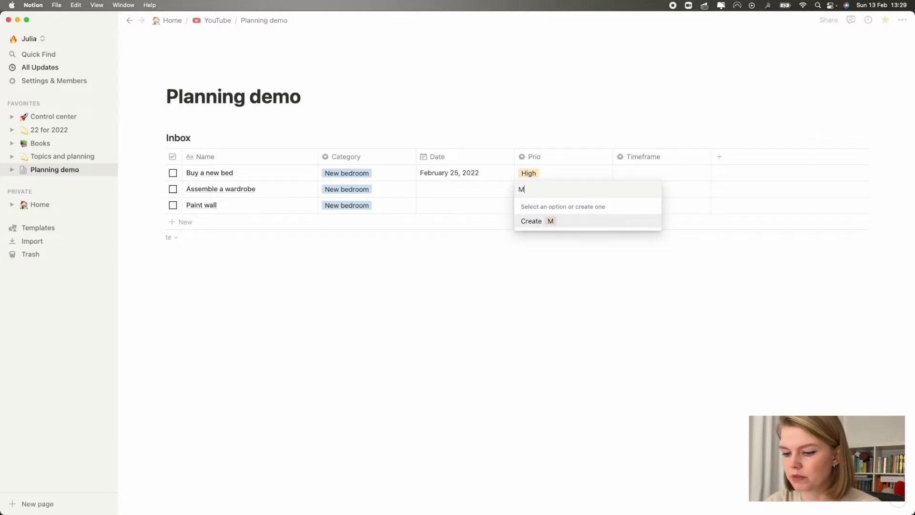
pyautogui.write('edium')
pyautogui.press('Return')
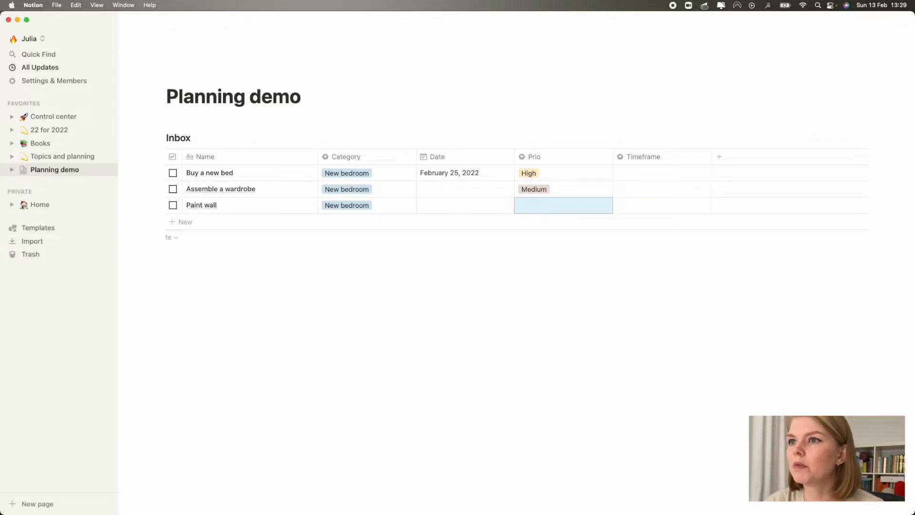
pyautogui.click(558, 206)
pyautogui.write('Low')
pyautogui.press('Return')
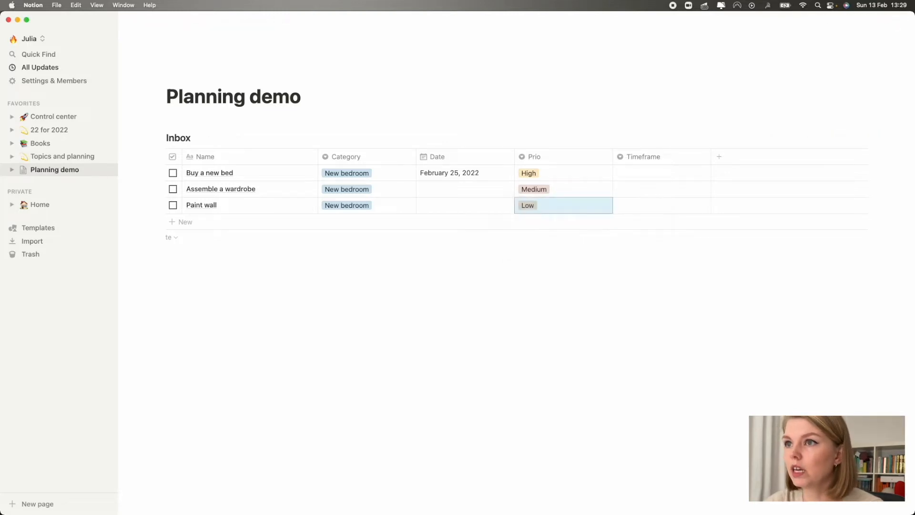
pyautogui.click(553, 270)
pyautogui.click(560, 208)
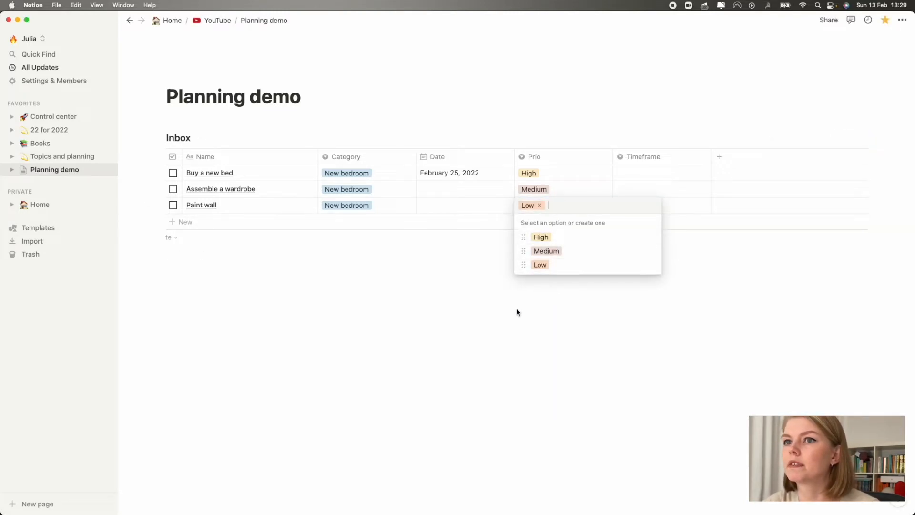
pyautogui.press('Escape')
# Step: Create the Timeframe option Month and assign it to all three Inbox entries
pyautogui.click(677, 172)
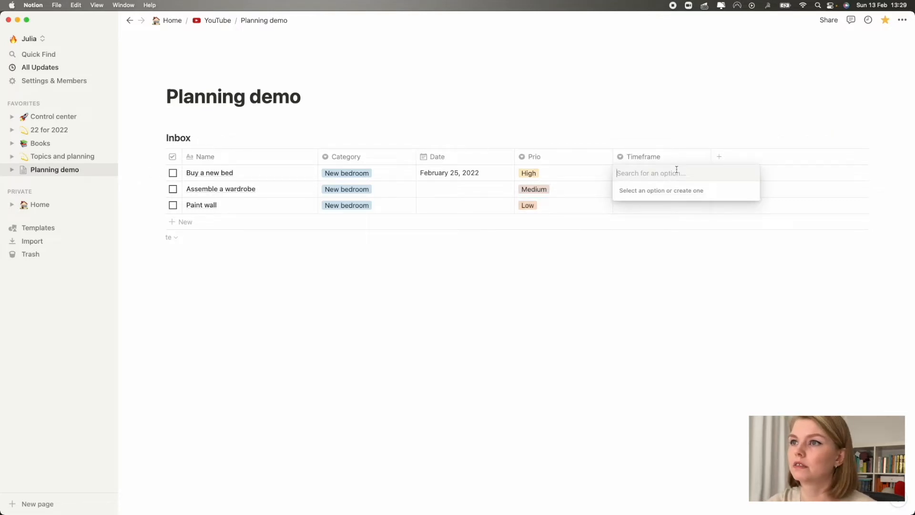
pyautogui.write('Month')
pyautogui.press('Return')
pyautogui.click(672, 189)
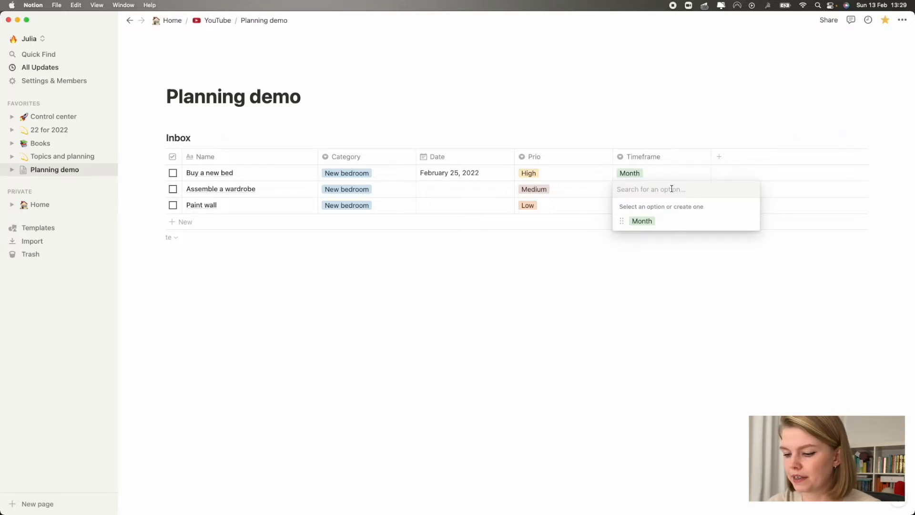
pyautogui.write('Mon')
pyautogui.press('Return')
pyautogui.click(660, 208)
pyautogui.write('Month')
pyautogui.press('Return')
# Step: Create the Timeframe option Week from the "Paint wall" entry
pyautogui.click(662, 208)
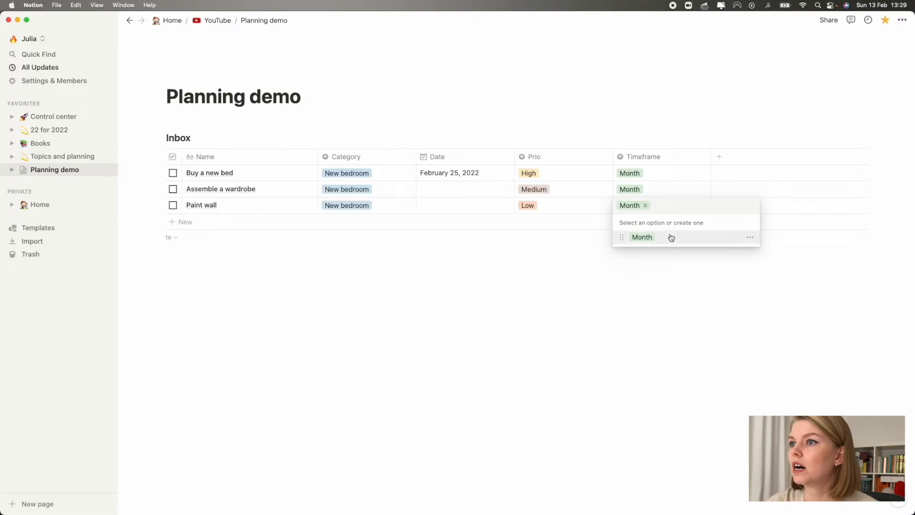
pyautogui.write('W')
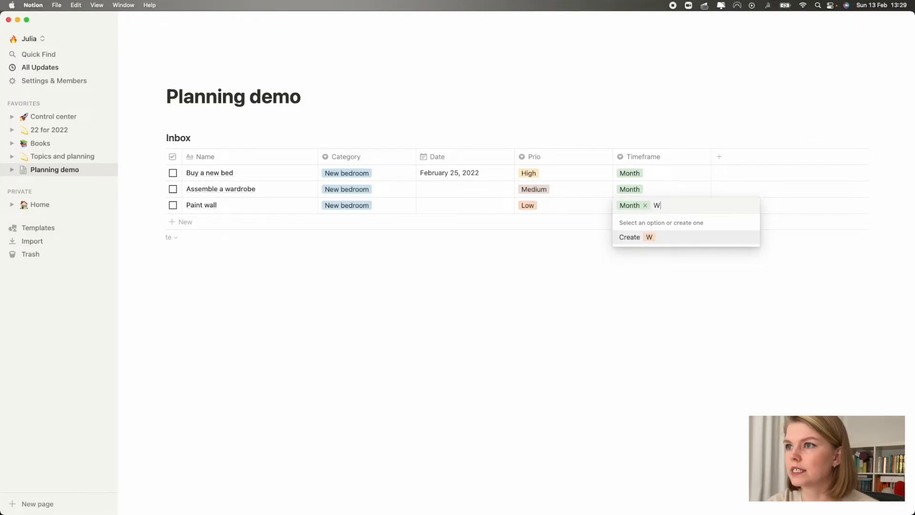
pyautogui.write('eek')
pyautogui.press('Return')
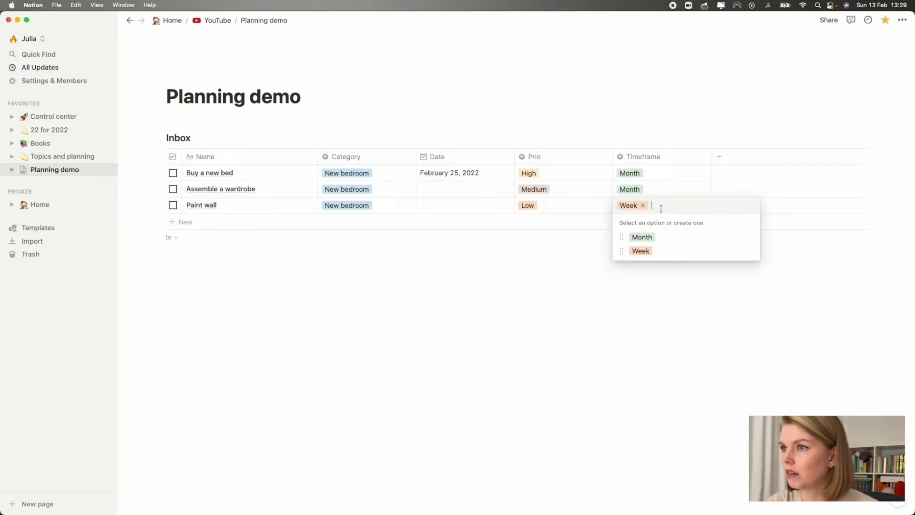
# Step: Create the Timeframe options Mon, Tue and Wed from the "Paint wall" entry
pyautogui.write('Mon')
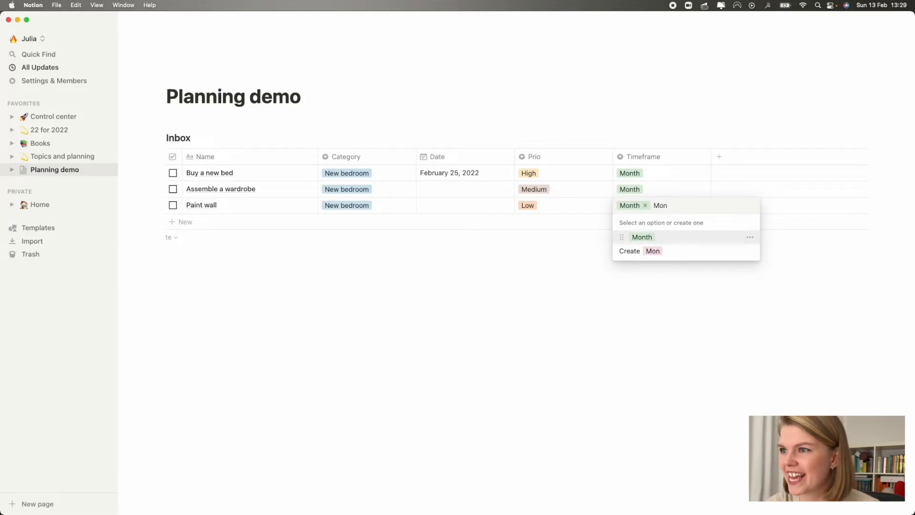
pyautogui.click(650, 251)
pyautogui.write('Tue')
pyautogui.press('Return')
pyautogui.press('Return')
pyautogui.write('Wed')
pyautogui.press('Return')
# Step: Add the Timeframe options Thu, Fri and Sat/Sun from the "Paint wall" entry
pyautogui.click(657, 208)
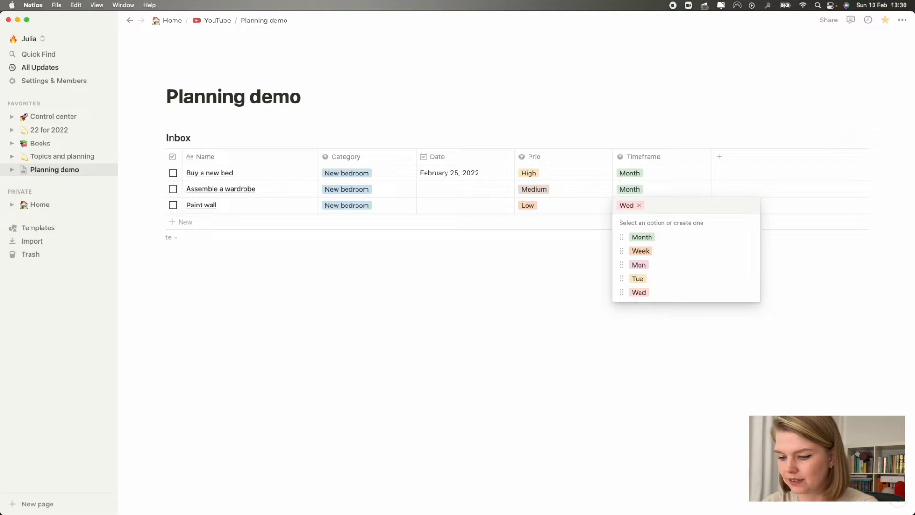
pyautogui.write('Thy')
pyautogui.press('Return')
pyautogui.press('Return')
pyautogui.write('Fri')
pyautogui.press('Return')
pyautogui.press('Return')
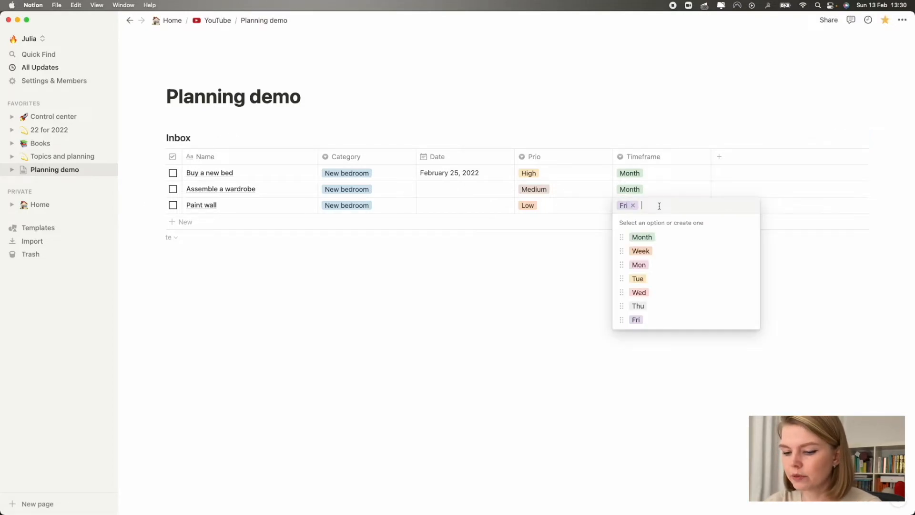
pyautogui.write('Sat/Su')
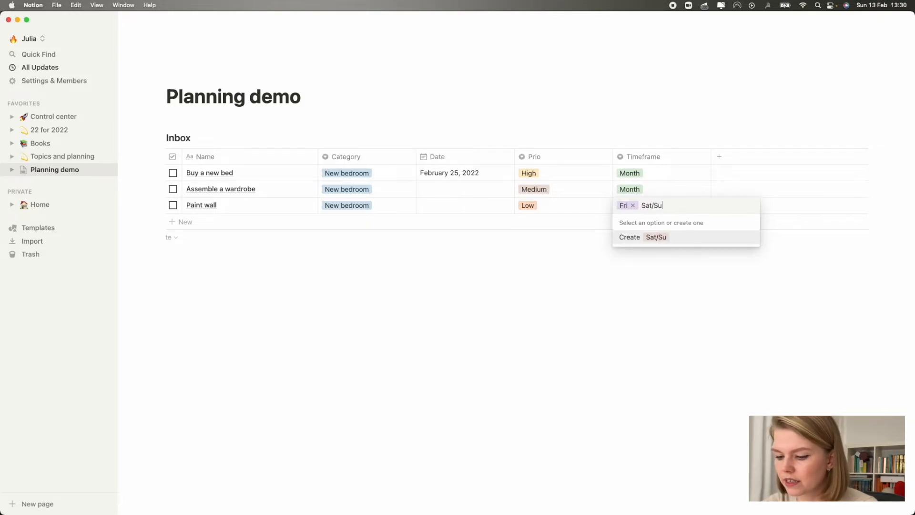
pyautogui.write('n')
pyautogui.press('Return')
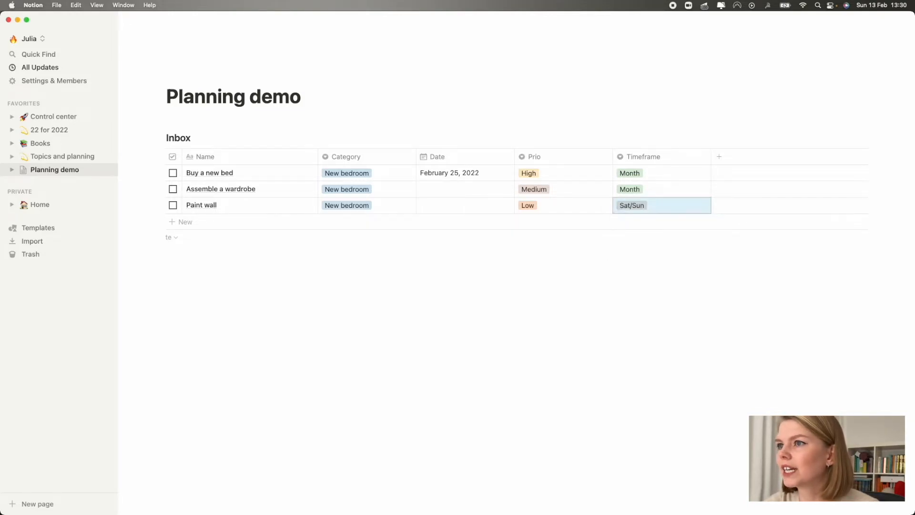
# Step: Change the color of all weekday Timeframe options, Mon through Sat/Sun, to light gray
pyautogui.click(682, 206)
pyautogui.click(750, 265)
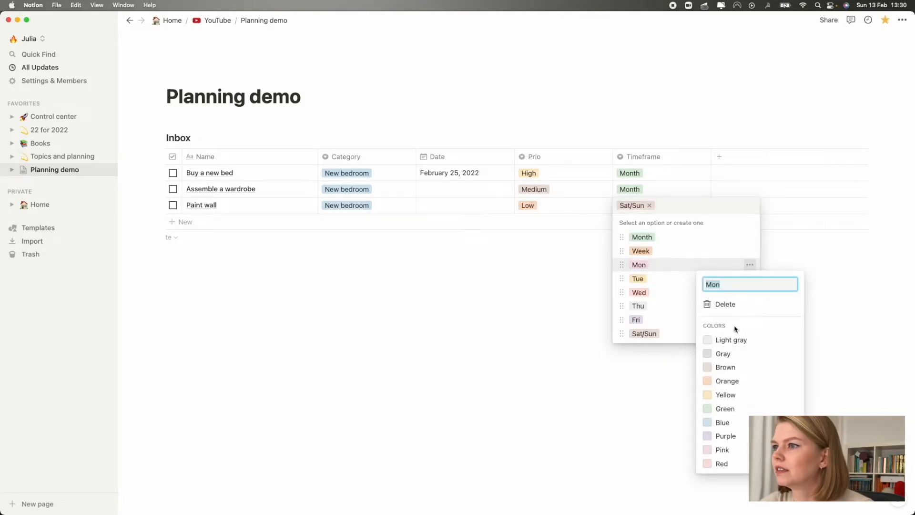
pyautogui.click(676, 282)
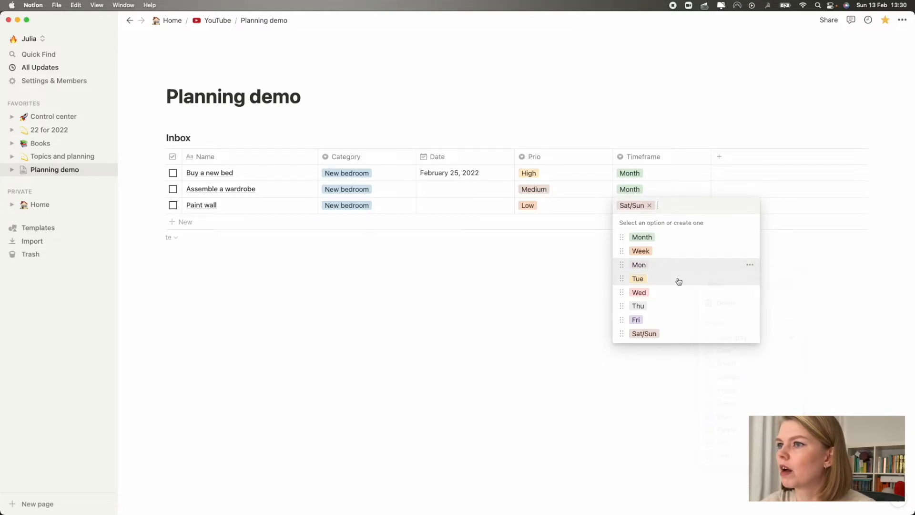
pyautogui.click(750, 281)
pyautogui.click(750, 355)
pyautogui.click(750, 292)
pyautogui.click(749, 364)
pyautogui.click(668, 312)
pyautogui.click(750, 320)
pyautogui.click(746, 183)
pyautogui.click(747, 336)
pyautogui.click(749, 335)
pyautogui.click(747, 337)
pyautogui.click(749, 333)
pyautogui.click(758, 194)
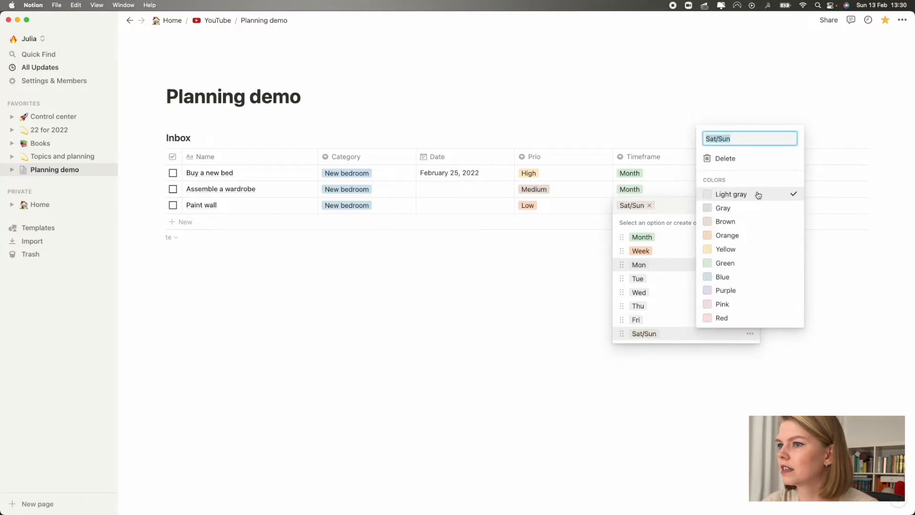
pyautogui.click(616, 370)
# Step: Color the Timeframe option Week yellow and Month blue, with "Paint wall" assigned back to Month
pyautogui.click(706, 174)
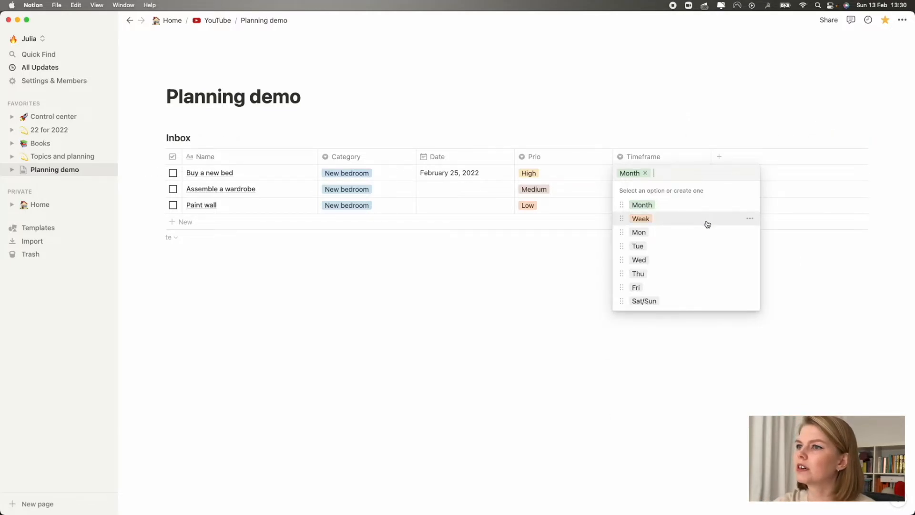
pyautogui.click(750, 219)
pyautogui.click(725, 349)
pyautogui.click(751, 206)
pyautogui.click(749, 205)
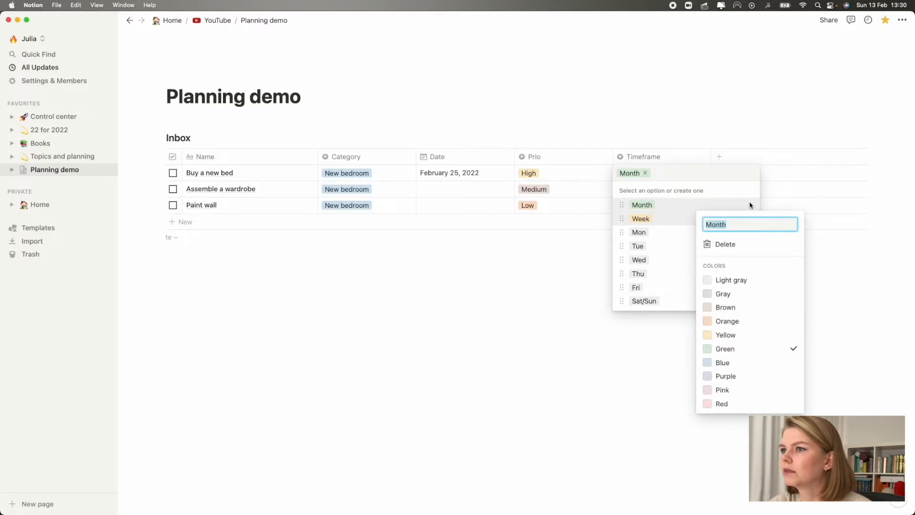
pyautogui.click(733, 362)
# Step: Add three new Inbox entries named "Buy garden tools", "Buy seeds" and "Cut the grass"
pyautogui.click(191, 223)
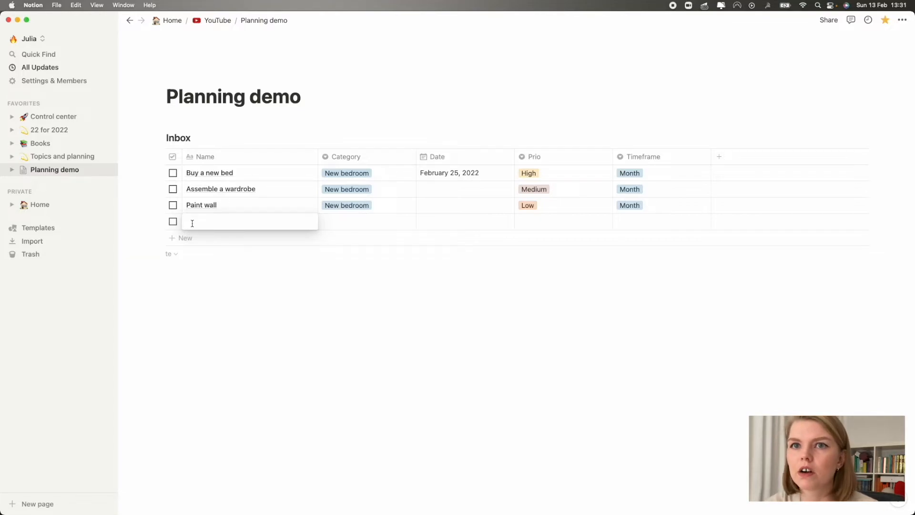
pyautogui.write('But ')
pyautogui.write('garden tools')
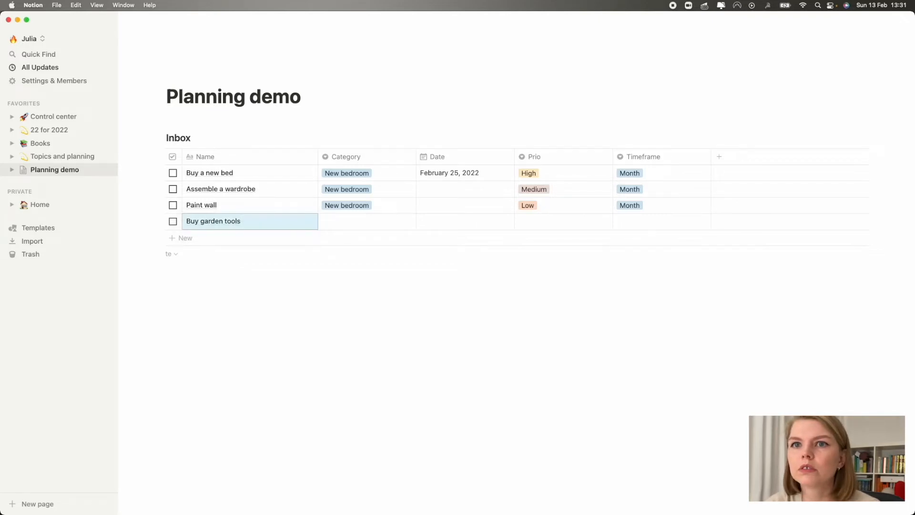
pyautogui.press('Return')
pyautogui.write('Buy seeds')
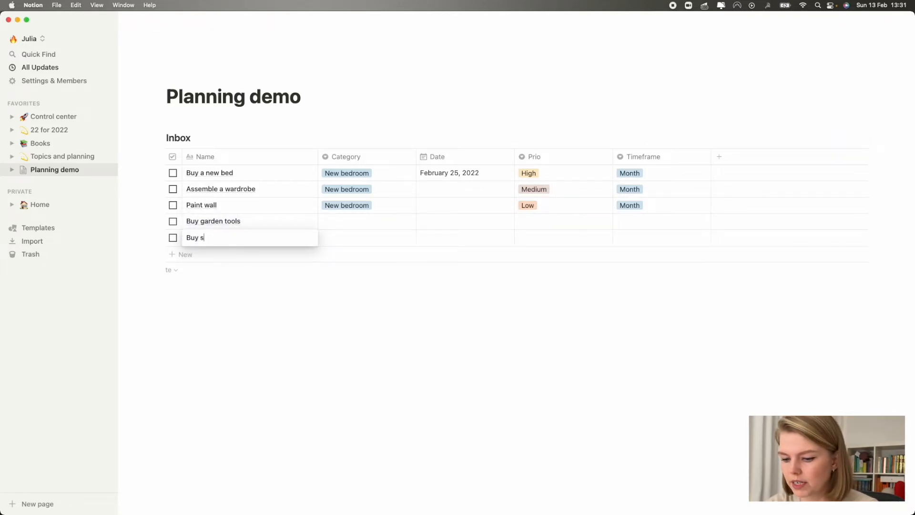
pyautogui.press('Return')
pyautogui.write('Cut t')
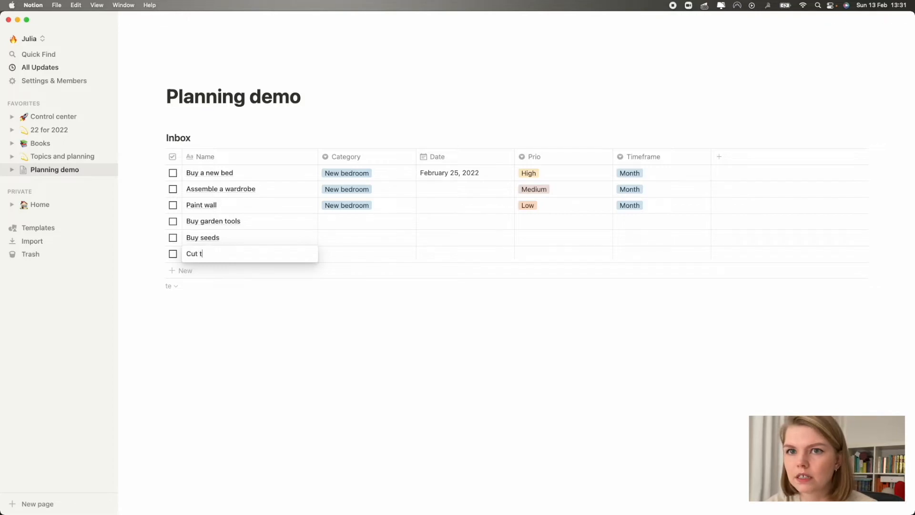
pyautogui.write('he grass')
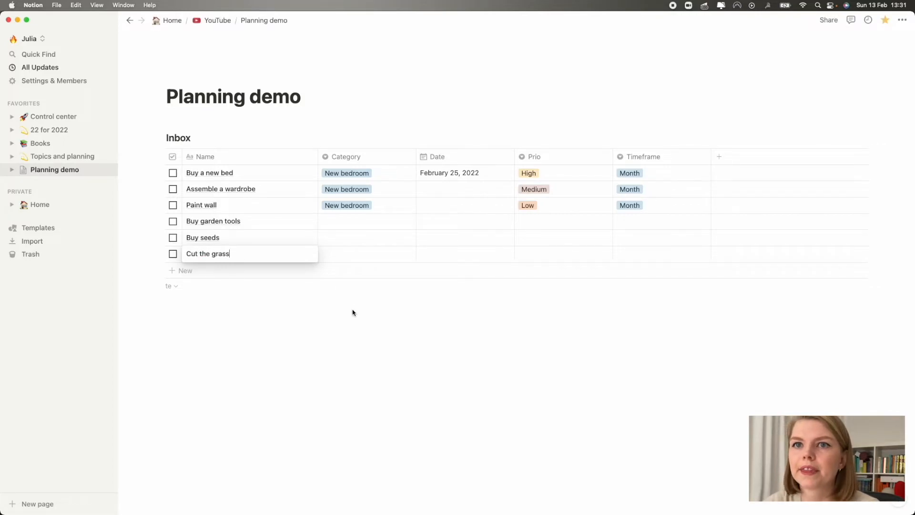
# Step: Create the Category option Garden for "Buy garden tools" and color it green
pyautogui.click(355, 223)
pyautogui.write('Garden')
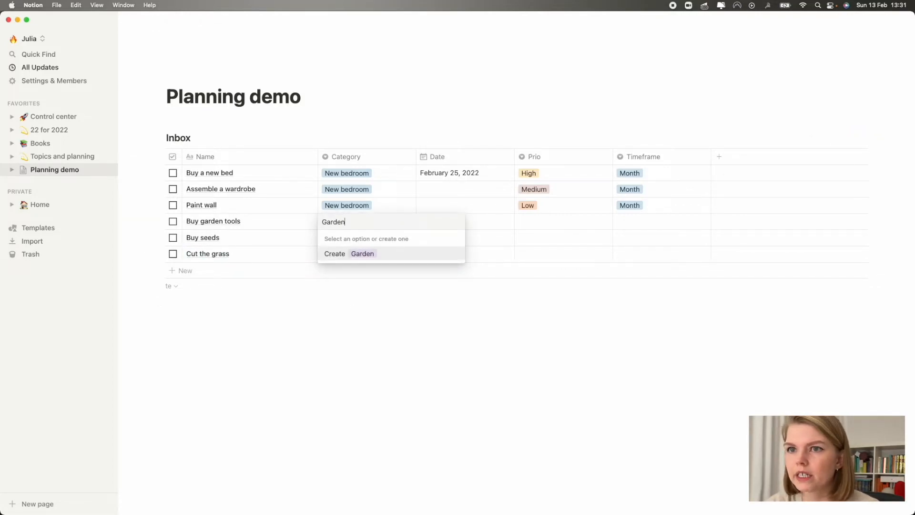
pyautogui.press('Return')
pyautogui.click(364, 224)
pyautogui.click(455, 267)
pyautogui.click(429, 410)
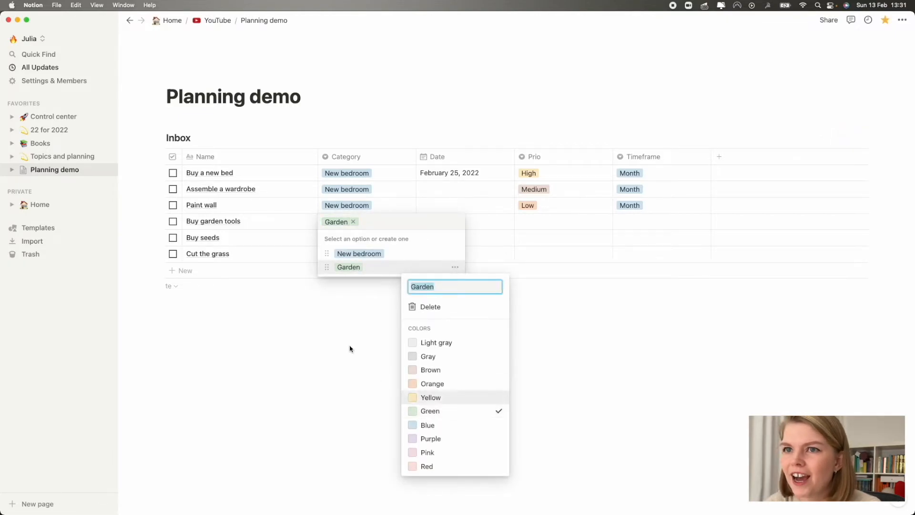
pyautogui.press('Escape')
pyautogui.press('Escape')
# Step: Assign the Garden category to "Buy seeds" and "Cut the grass"
pyautogui.click(377, 237)
pyautogui.click(348, 283)
pyautogui.click(351, 253)
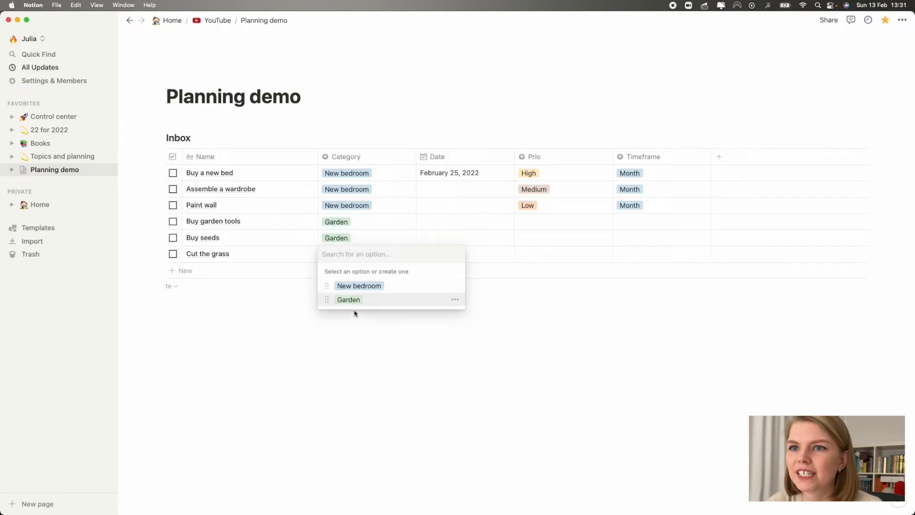
pyautogui.click(350, 299)
# Step: Add three more Inbox entries named "Send a parcel", "Bring the dry cleaning" and "Meet a friend"
pyautogui.click(198, 271)
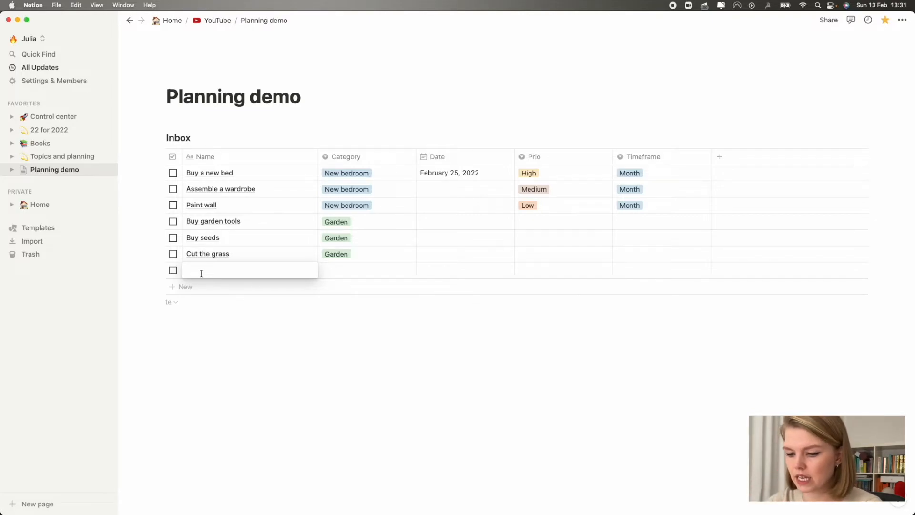
pyautogui.write('Send a parcel')
pyautogui.press('Return')
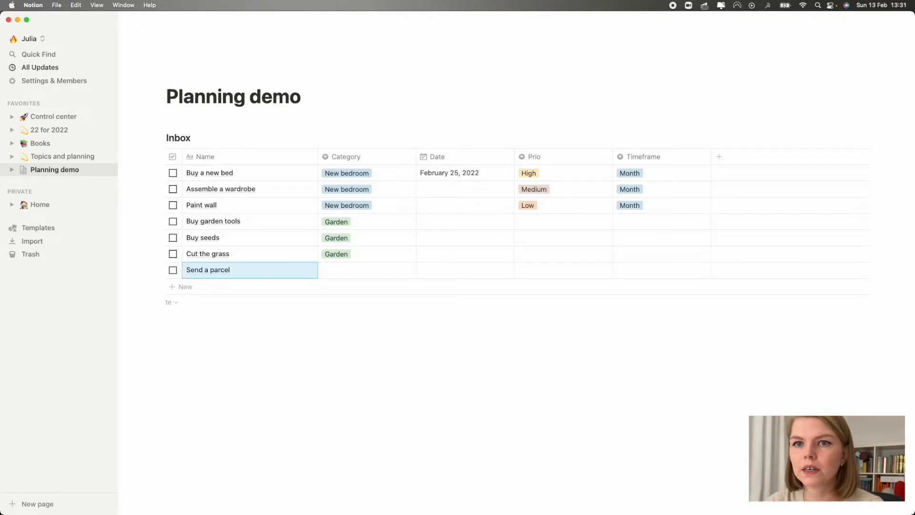
pyautogui.click(185, 286)
pyautogui.write('Bring the dry cle')
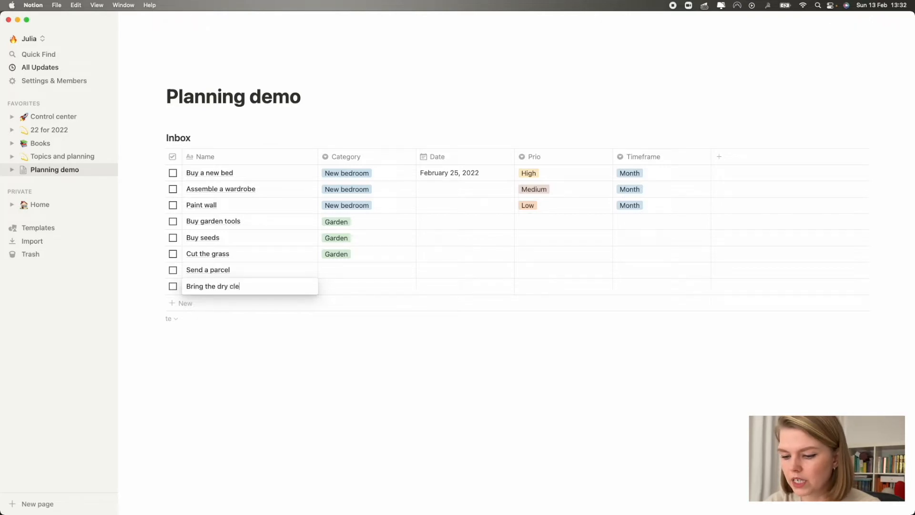
pyautogui.write('aning')
pyautogui.press('Return')
pyautogui.click(193, 303)
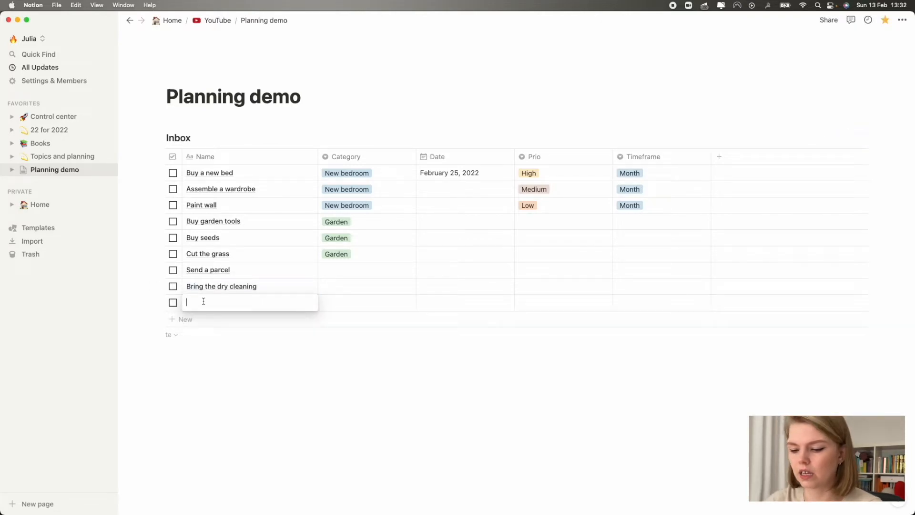
pyautogui.write('Meet')
pyautogui.press('Return')
# Step: Create the Category option Personal and assign it to "Send a parcel", "Bring the dry cleaning" and "Meet a friend"
pyautogui.click(331, 270)
pyautogui.write('Person')
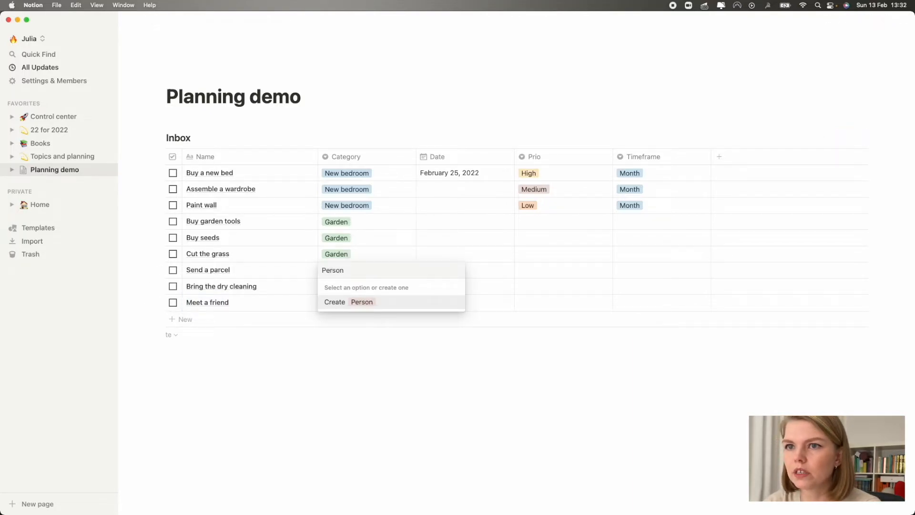
pyautogui.write('al')
pyautogui.press('Return')
pyautogui.press('Return')
pyautogui.write('Person')
pyautogui.press('Return')
pyautogui.click(341, 303)
pyautogui.write('Pe')
pyautogui.press('BackSpace')
pyautogui.click(348, 334)
pyautogui.click(369, 354)
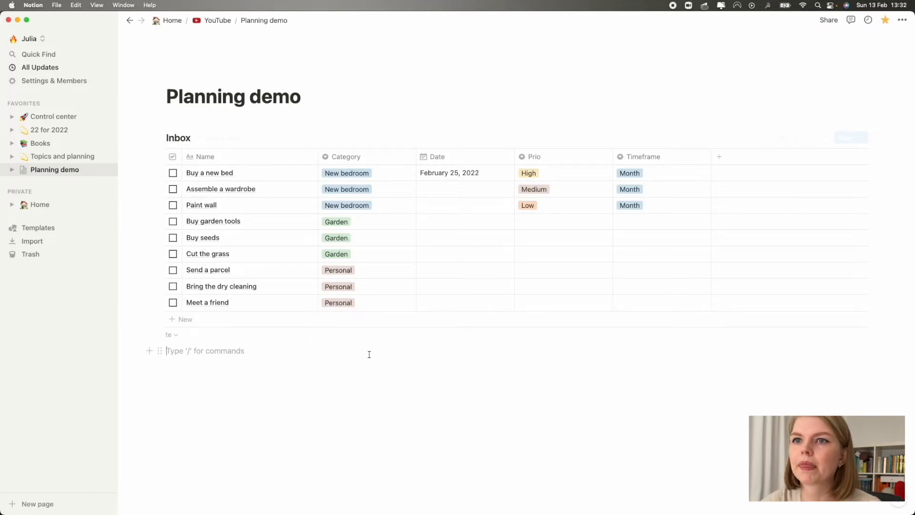
# Step: Set the date of "Buy garden tools" to February 17, 2022 and its Timeframe to Week
pyautogui.click(459, 222)
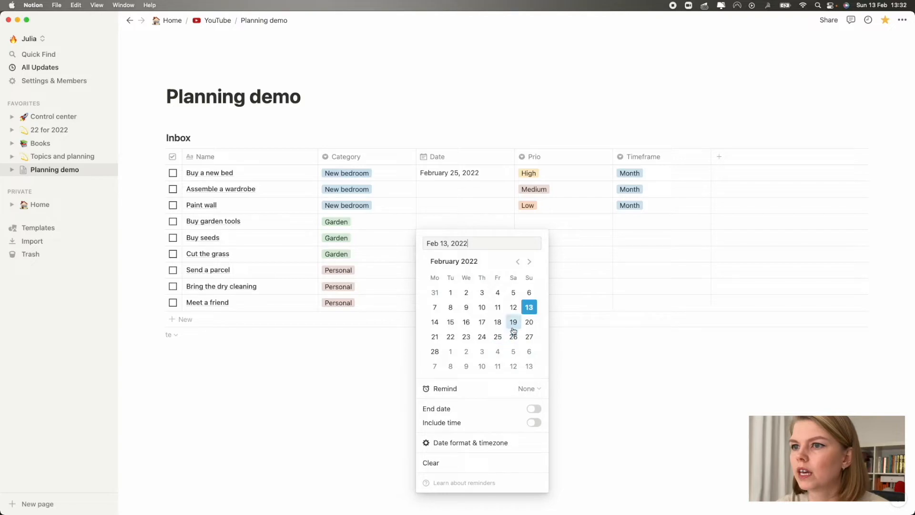
pyautogui.click(486, 322)
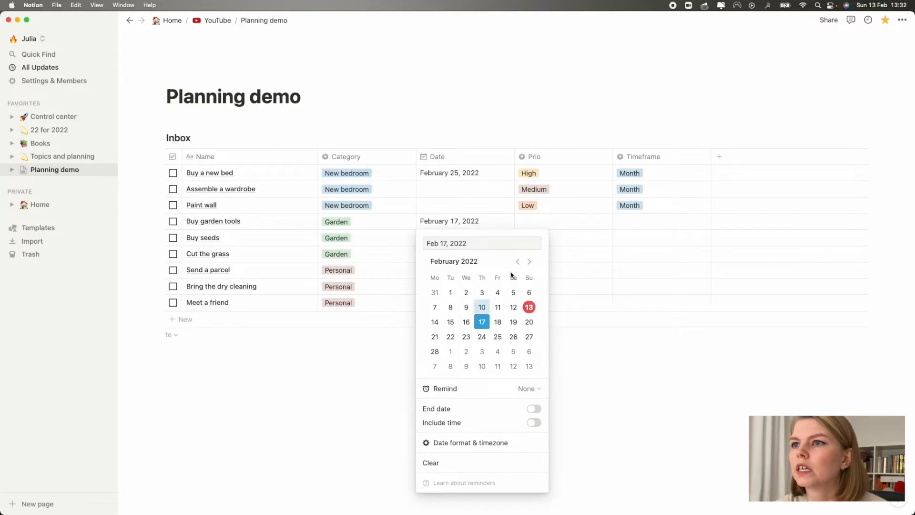
pyautogui.click(643, 222)
pyautogui.click(642, 265)
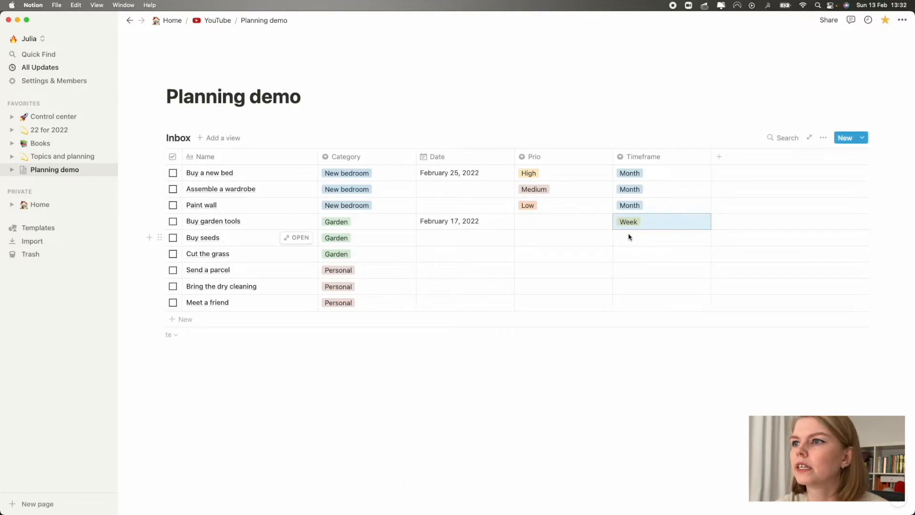
# Step: Set the Timeframe of "Buy seeds" to Week and of "Cut the grass" to Sat/Sun
pyautogui.click(629, 237)
pyautogui.click(635, 286)
pyautogui.click(630, 255)
pyautogui.click(645, 383)
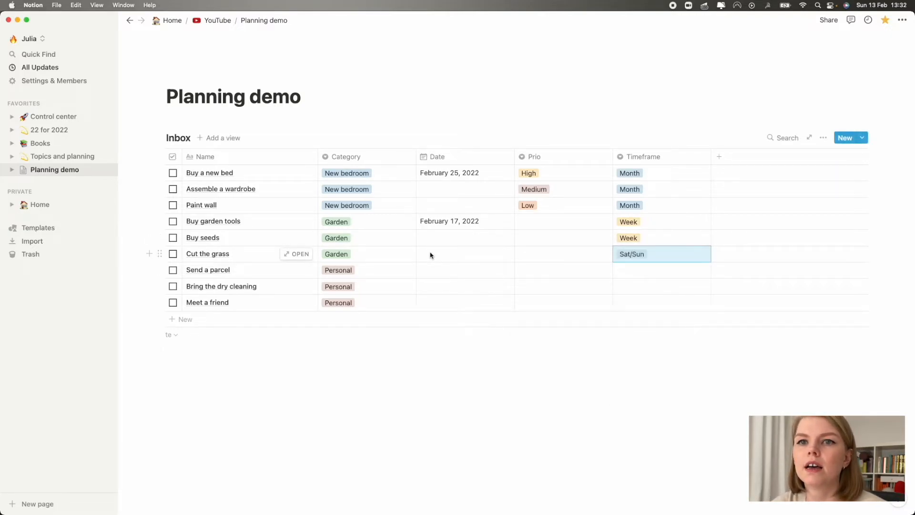
# Step: Set the date of "Send a parcel" to February 15, 2022 and its Timeframe to Tue
pyautogui.click(453, 275)
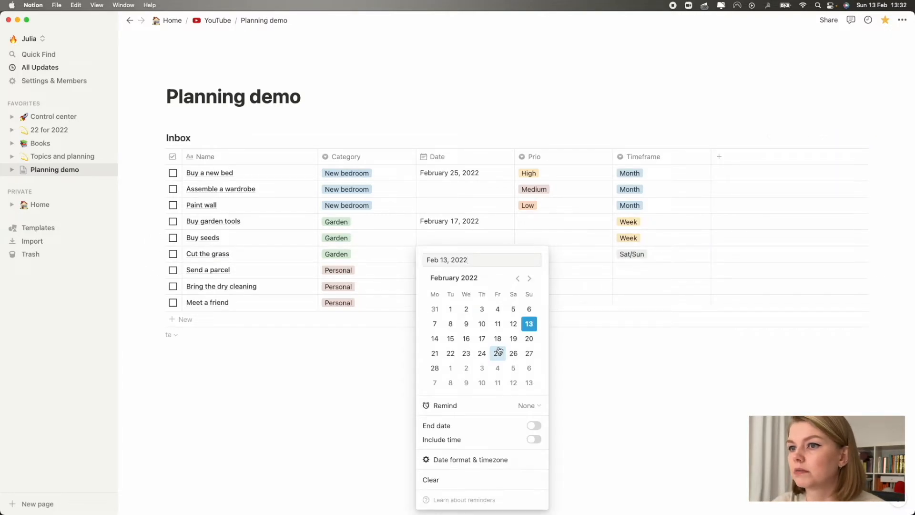
pyautogui.click(456, 341)
pyautogui.click(376, 371)
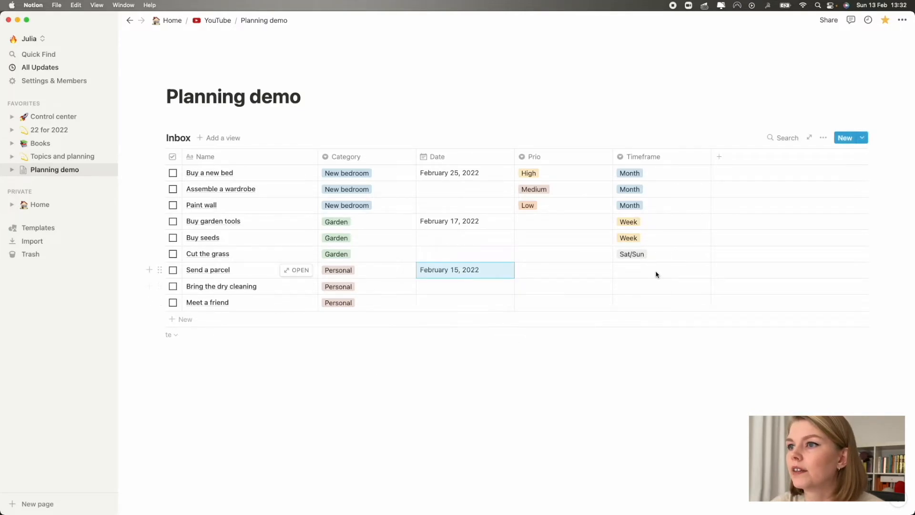
pyautogui.click(656, 274)
pyautogui.click(644, 342)
pyautogui.click(514, 380)
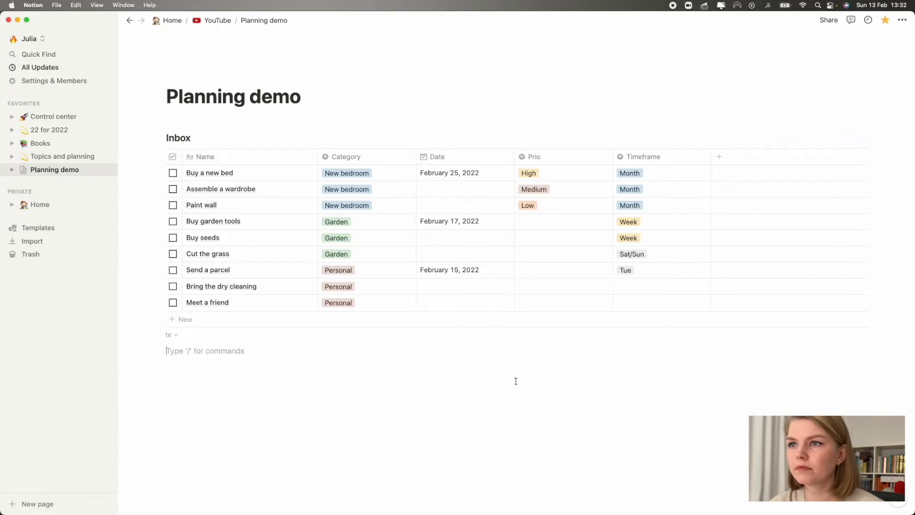
# Step: Recolor the Prio options High to red, Medium to yellow and Low to light gray, and assign High to "Send a parcel"
pyautogui.click(525, 276)
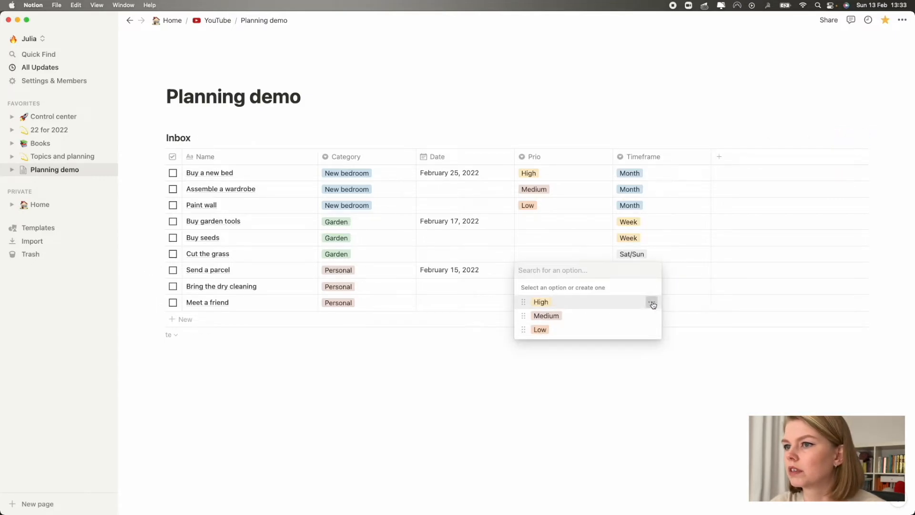
pyautogui.click(653, 303)
pyautogui.click(642, 286)
pyautogui.click(651, 316)
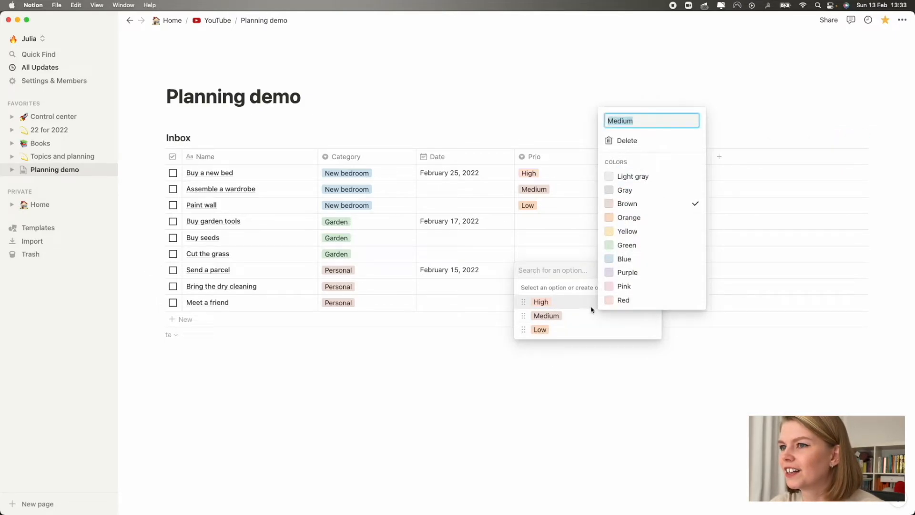
pyautogui.click(587, 318)
pyautogui.click(653, 317)
pyautogui.click(646, 233)
pyautogui.click(621, 364)
pyautogui.click(652, 330)
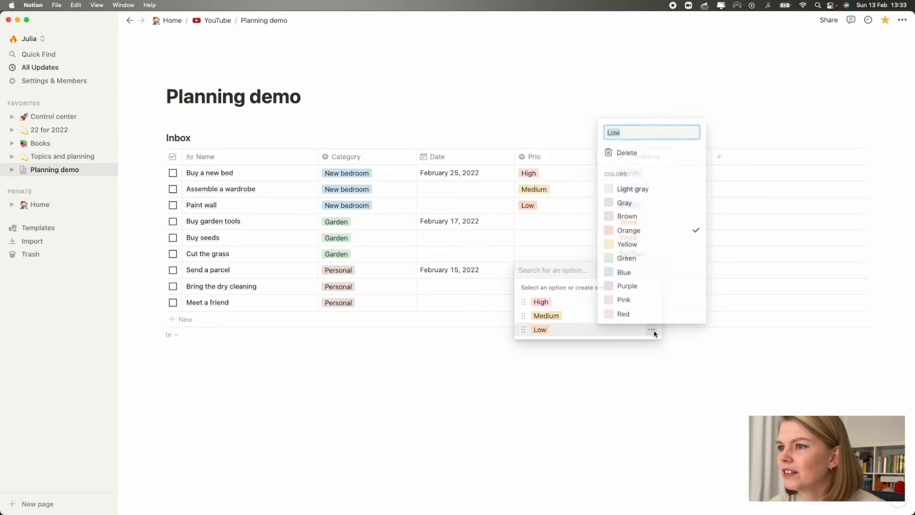
pyautogui.click(653, 189)
pyautogui.click(543, 302)
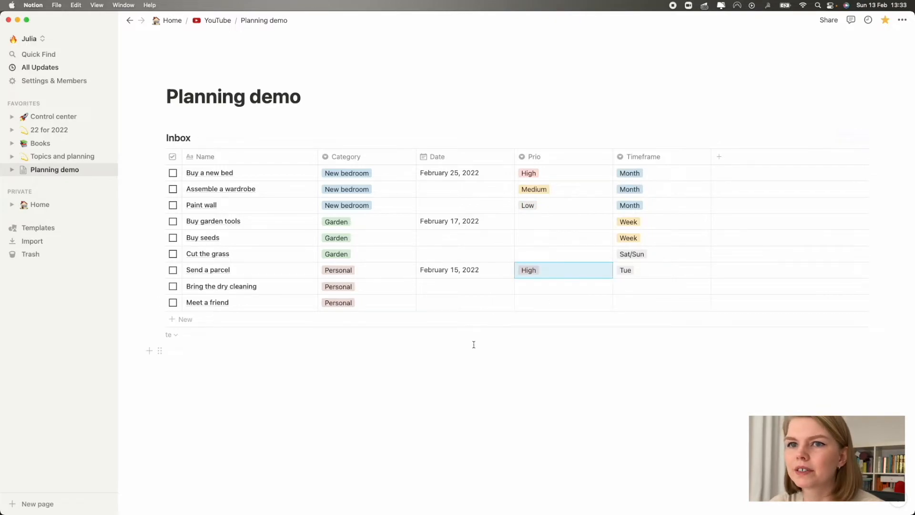
# Step: Set the date of "Bring the dry cleaning" to February 22, 2022 and its Timeframe to Month
pyautogui.click(465, 302)
pyautogui.click(450, 139)
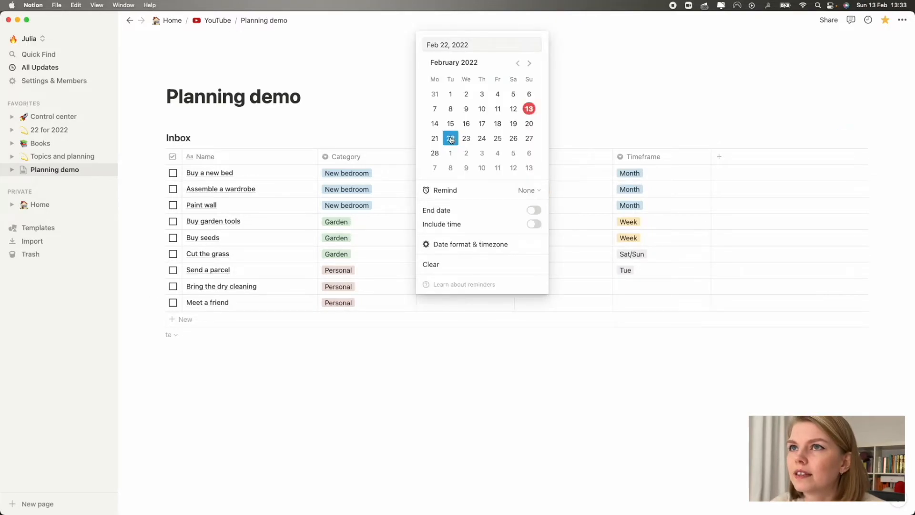
pyautogui.press('Escape')
pyautogui.click(649, 286)
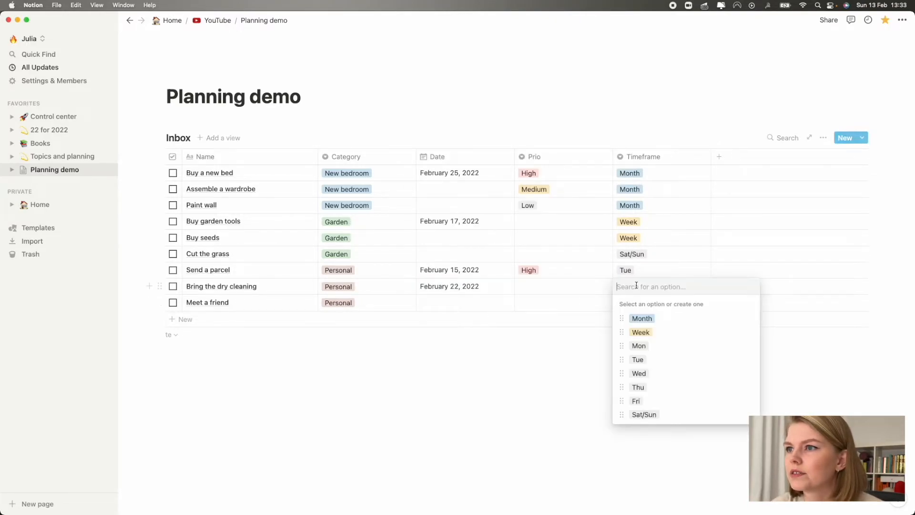
pyautogui.click(634, 318)
# Step: Set the date of "Meet a friend" to February 20, 2022 and its Timeframe to Sat/Sun
pyautogui.click(435, 305)
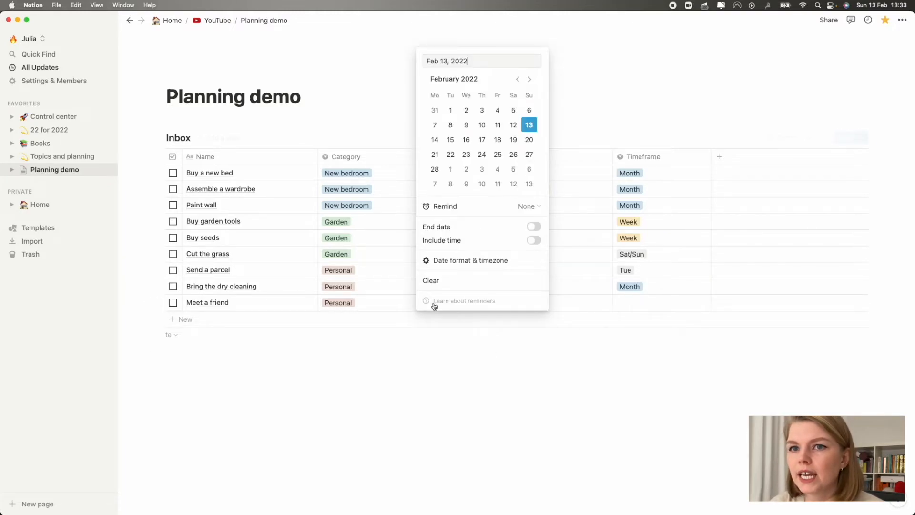
pyautogui.click(529, 140)
pyautogui.press('Escape')
pyautogui.click(643, 304)
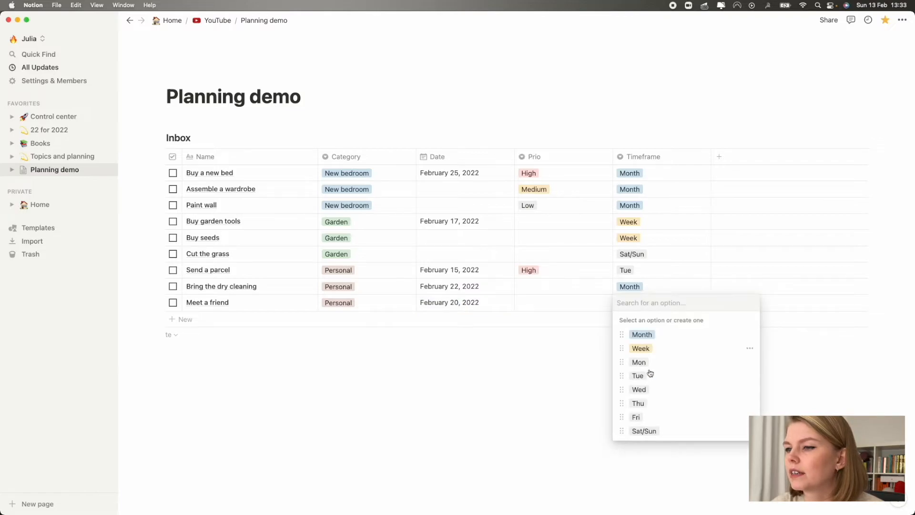
pyautogui.click(650, 431)
pyautogui.click(587, 411)
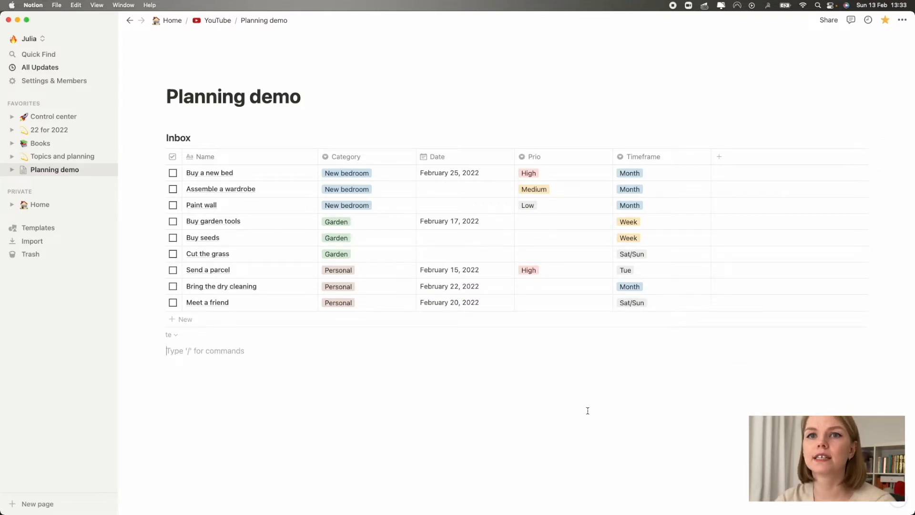
# Step: Insert a linked database of Inbox below the original table, leaving a blank line between them
pyautogui.press('Return')
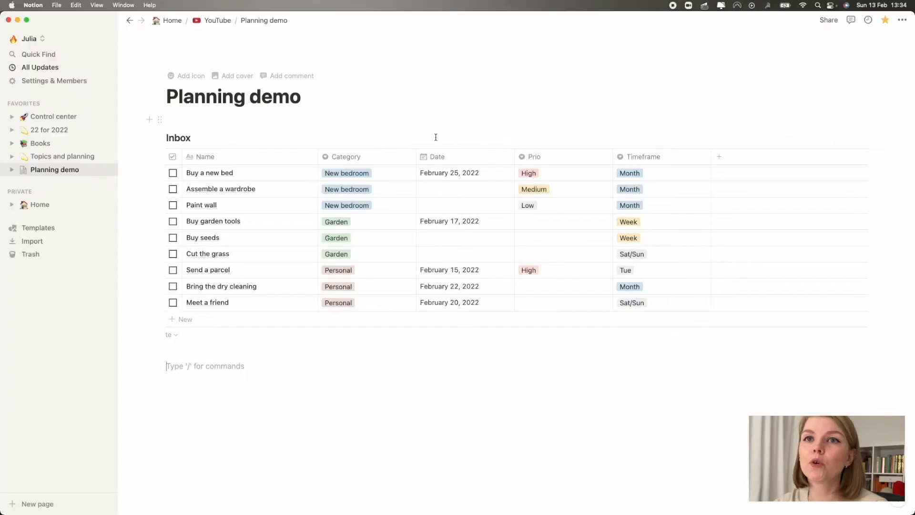
pyautogui.click(451, 96)
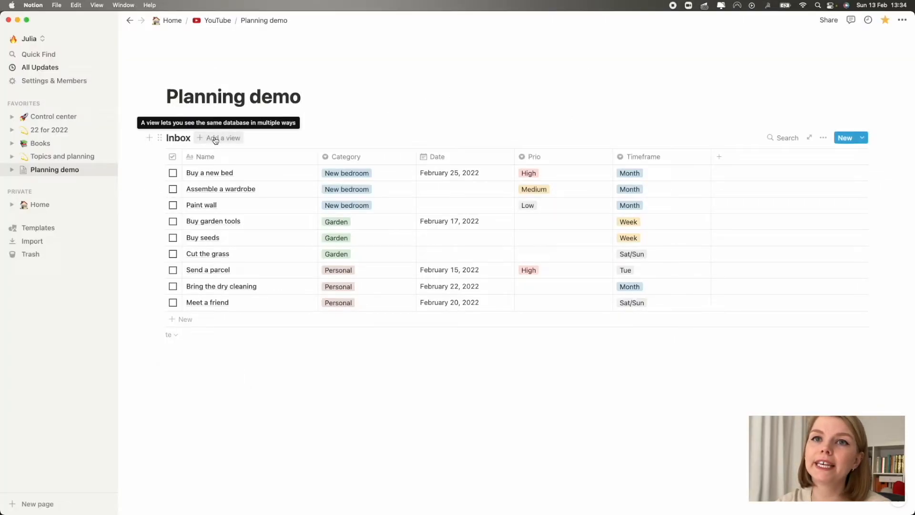
pyautogui.click(186, 368)
pyautogui.write('/lin')
pyautogui.write('k')
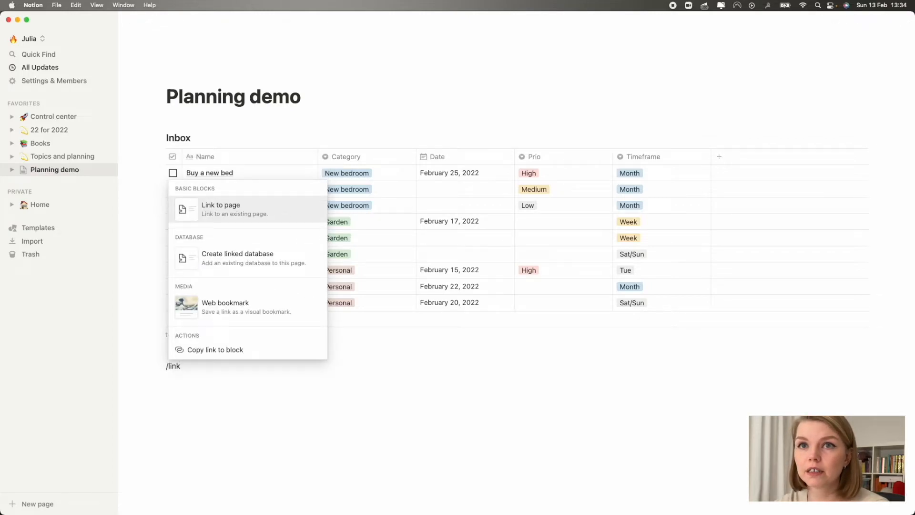
pyautogui.click(244, 260)
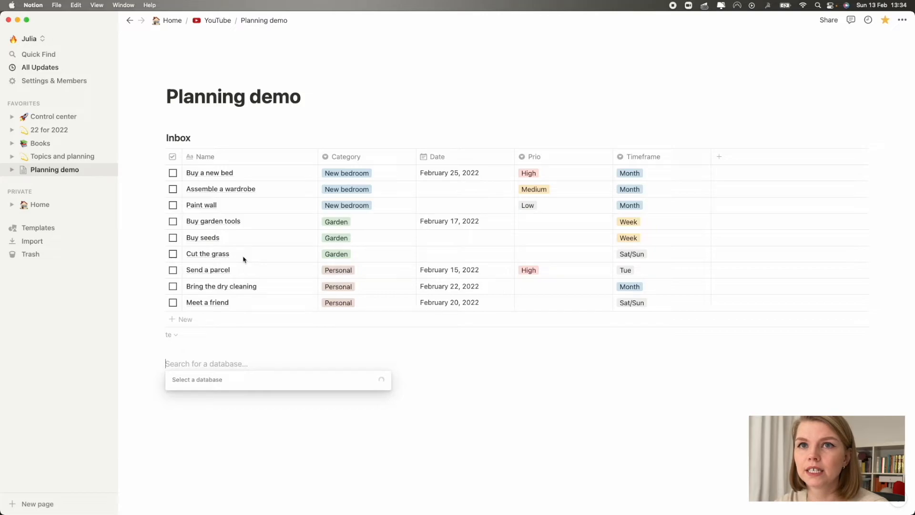
pyautogui.write('inb')
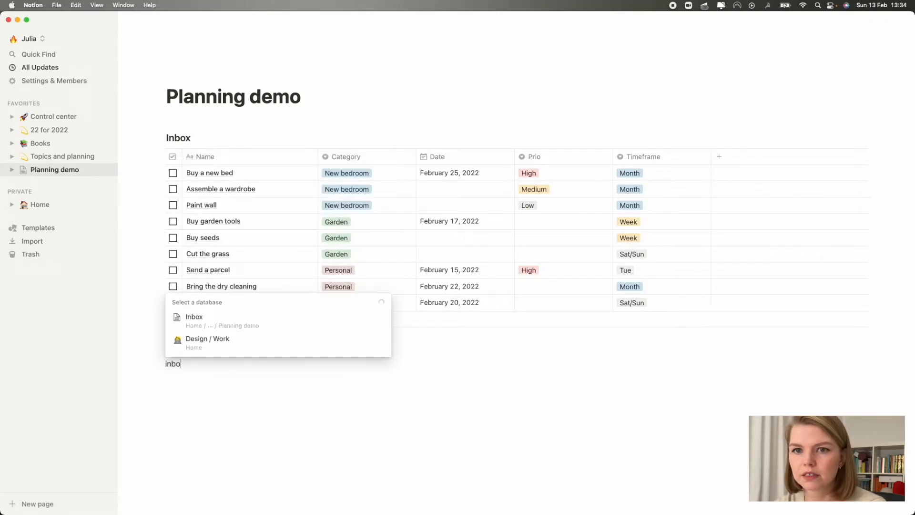
pyautogui.write('o')
pyautogui.click(243, 345)
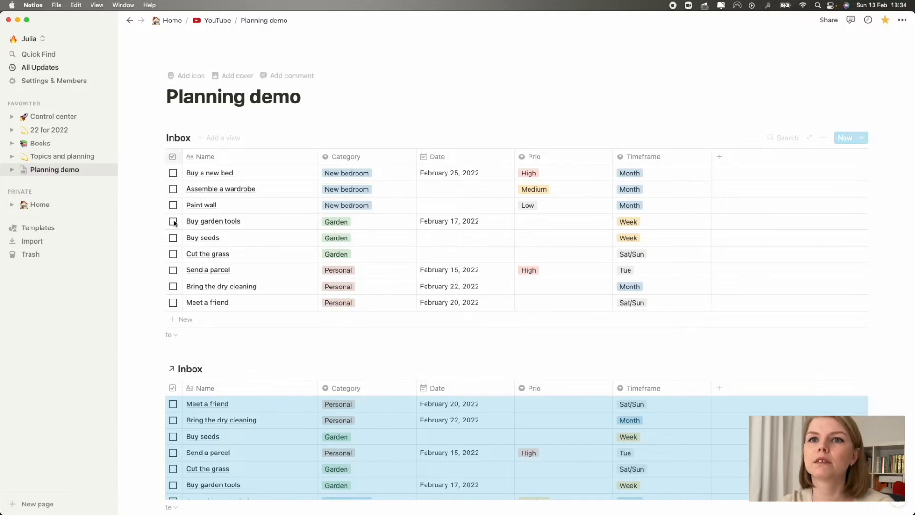
# Step: Add a Board view to the linked Inbox database
pyautogui.click(224, 370)
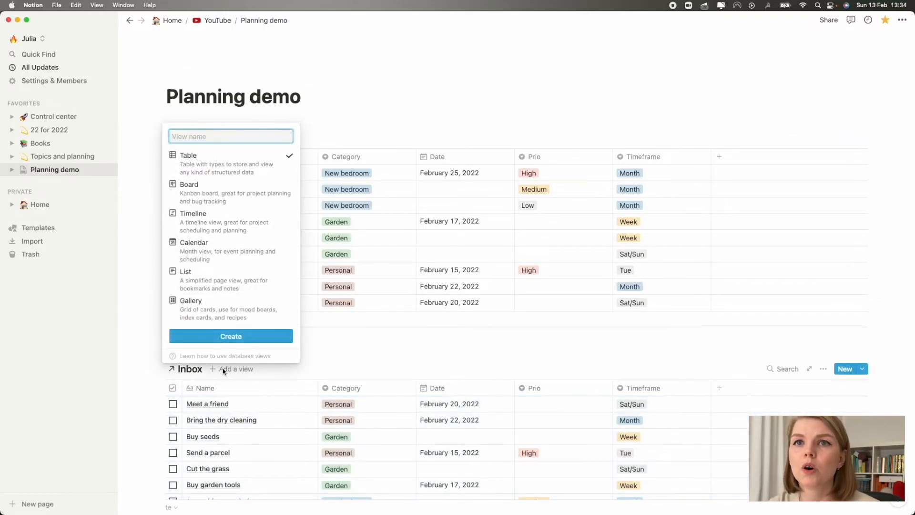
pyautogui.click(262, 195)
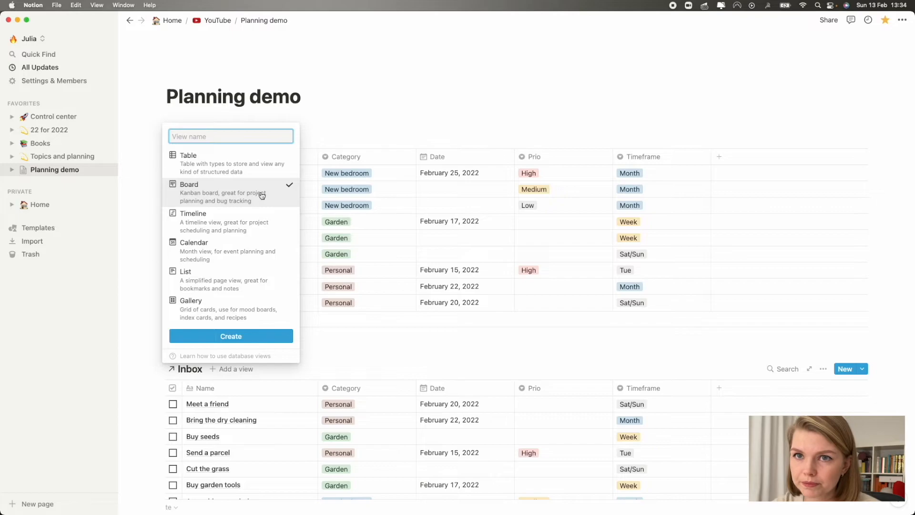
pyautogui.click(266, 338)
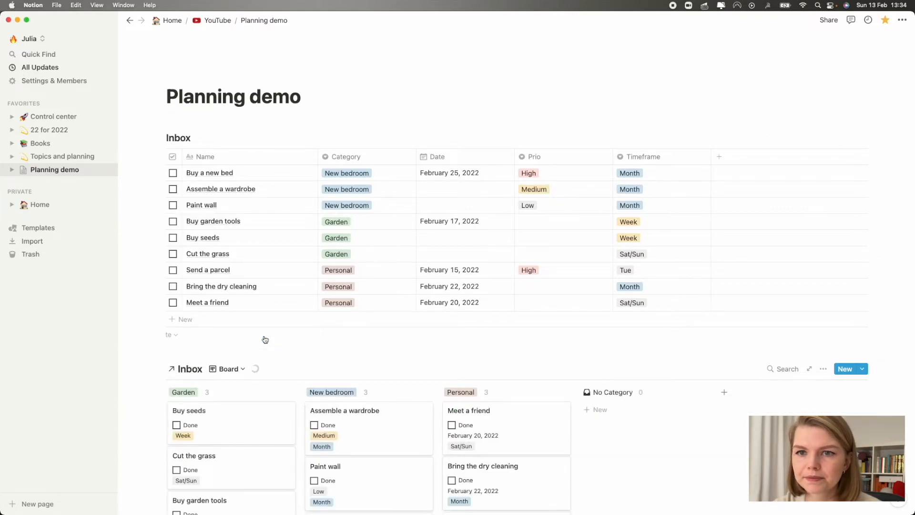
# Step: Rename the linked Inbox database's board view to Planning
pyautogui.click(226, 369)
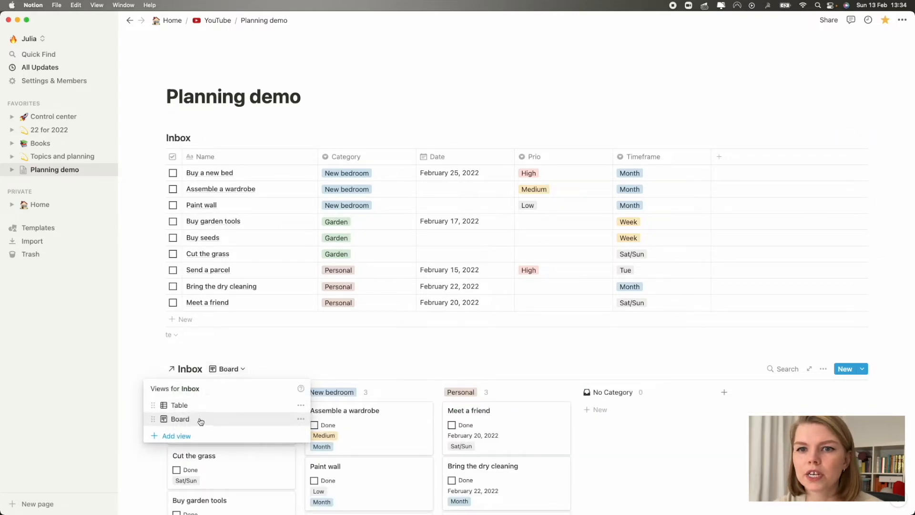
pyautogui.click(301, 419)
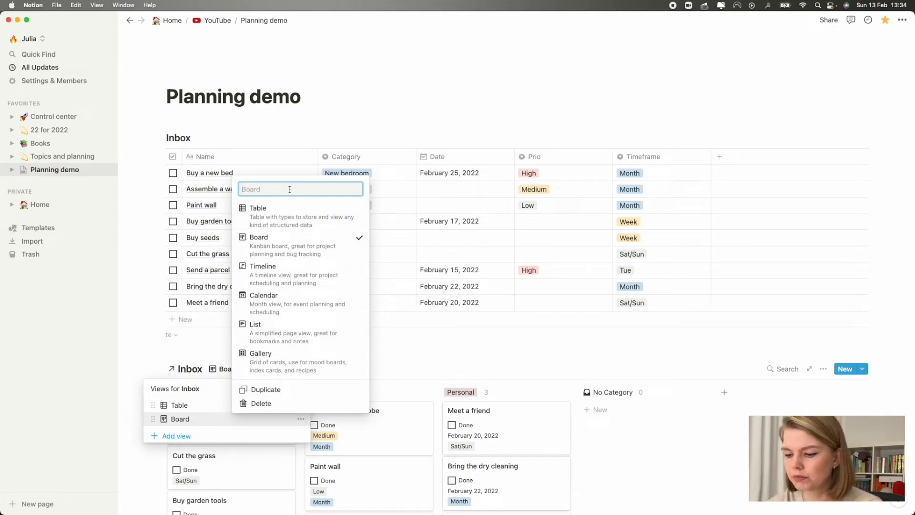
pyautogui.write('Planning')
pyautogui.press('Return')
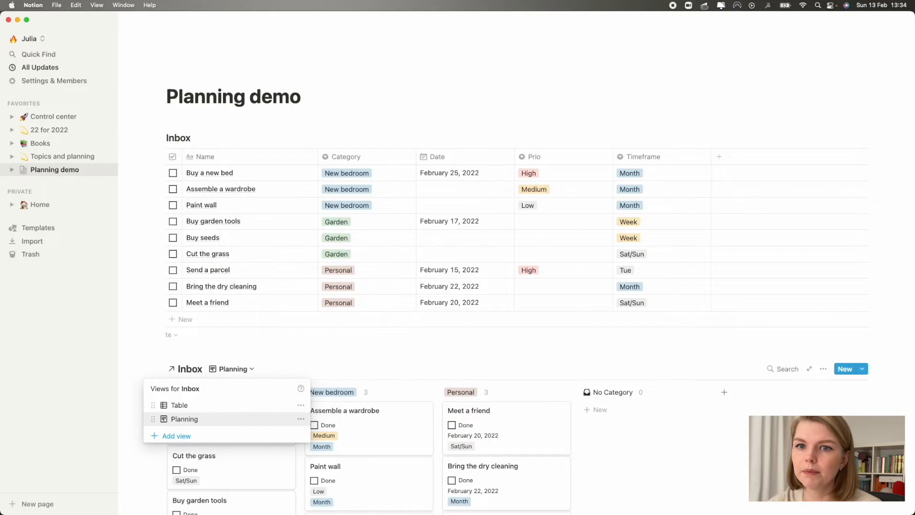
pyautogui.click(303, 347)
# Step: Group the Planning board by Timeframe instead of Category
pyautogui.scroll(-2, 291, 319)
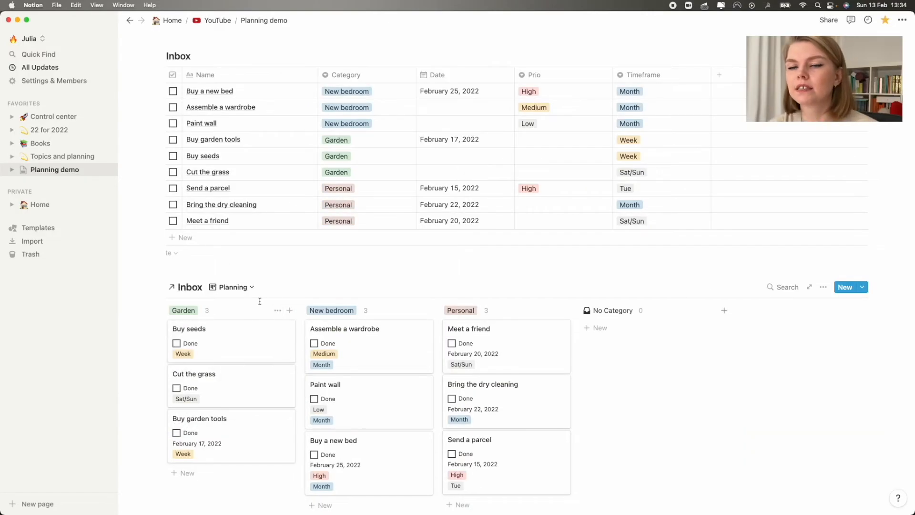
pyautogui.click(823, 287)
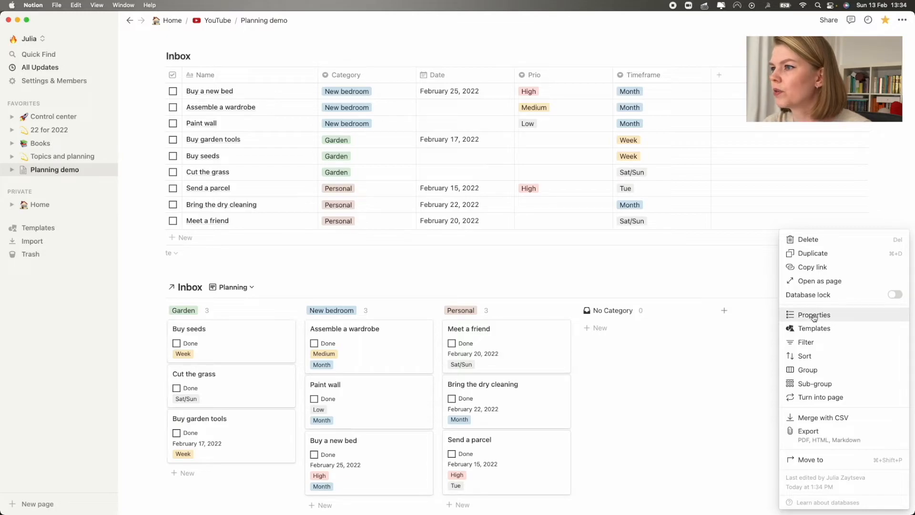
pyautogui.click(809, 370)
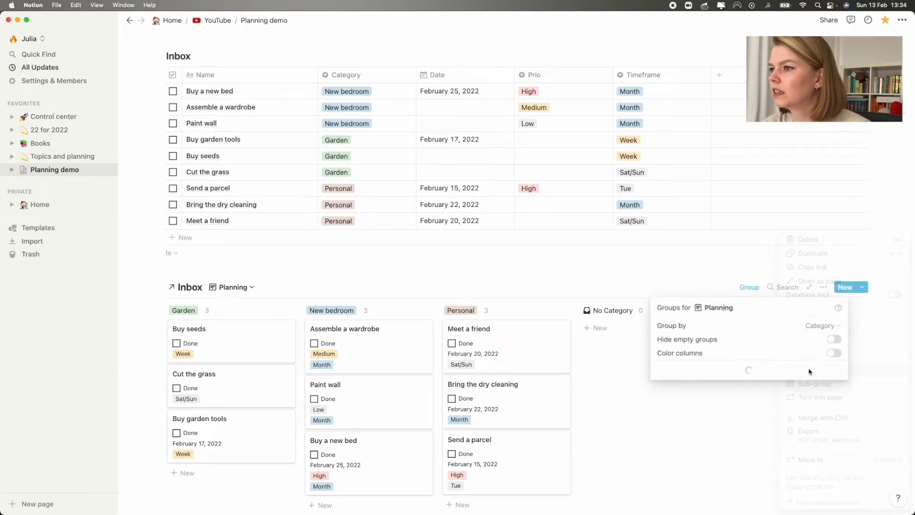
pyautogui.click(822, 325)
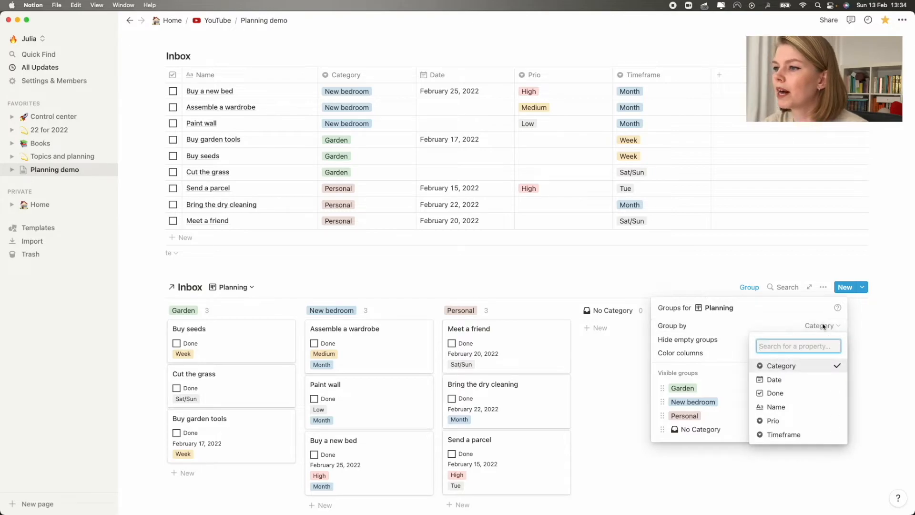
pyautogui.click(790, 434)
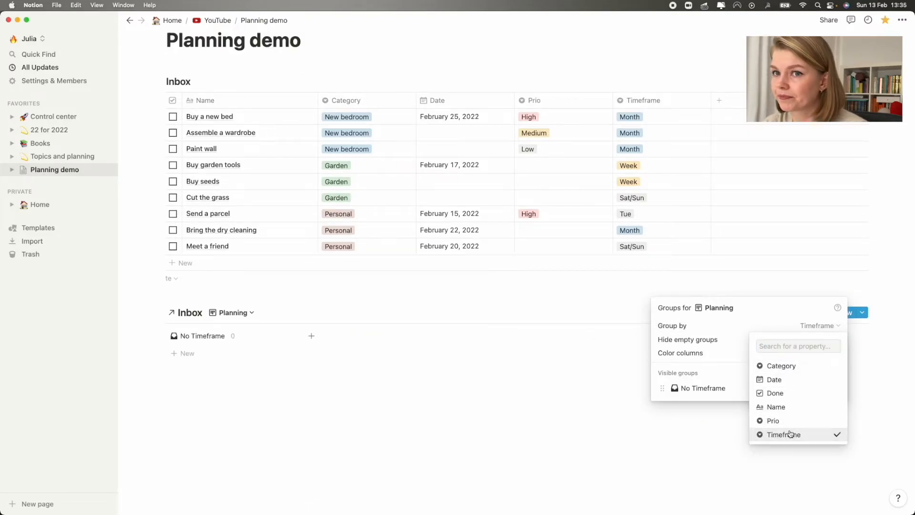
pyautogui.click(665, 483)
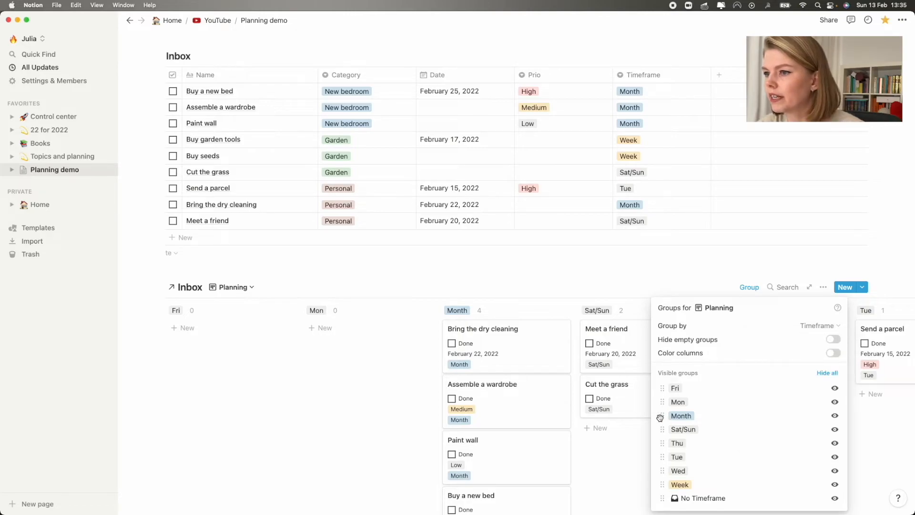
# Step: Order the board groups as Month, Week, Mon, Tue, Wed, Thu, Fri, Sat/Sun, and hide the No Timeframe group
pyautogui.moveTo(662, 418); pyautogui.dragTo(662, 389)
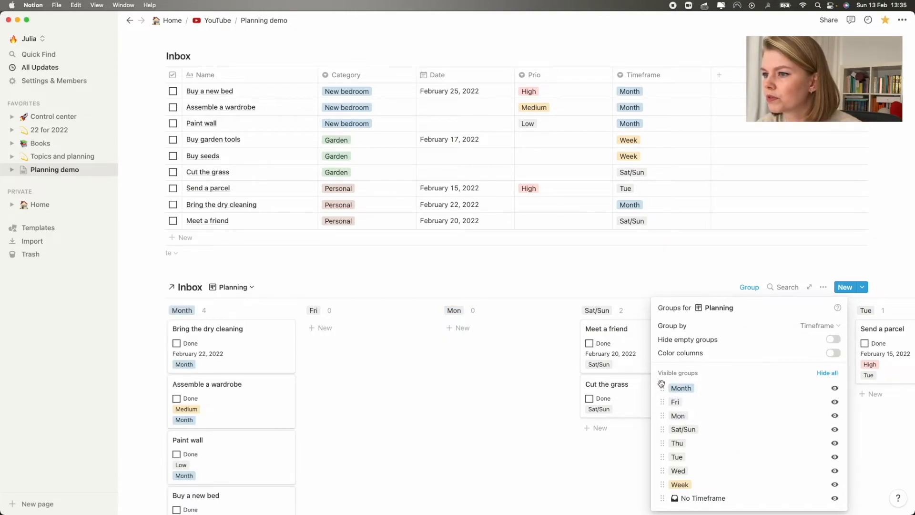
pyautogui.moveTo(662, 485); pyautogui.dragTo(664, 402)
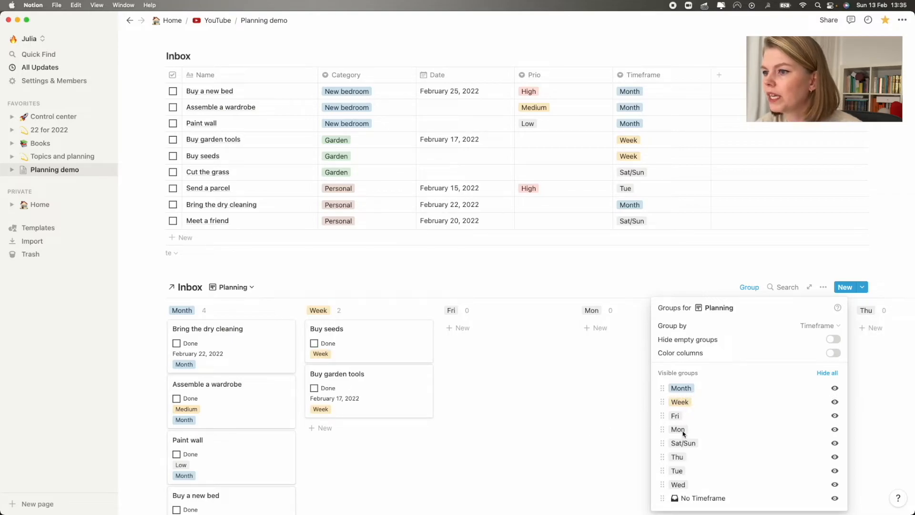
pyautogui.moveTo(660, 430); pyautogui.dragTo(662, 415)
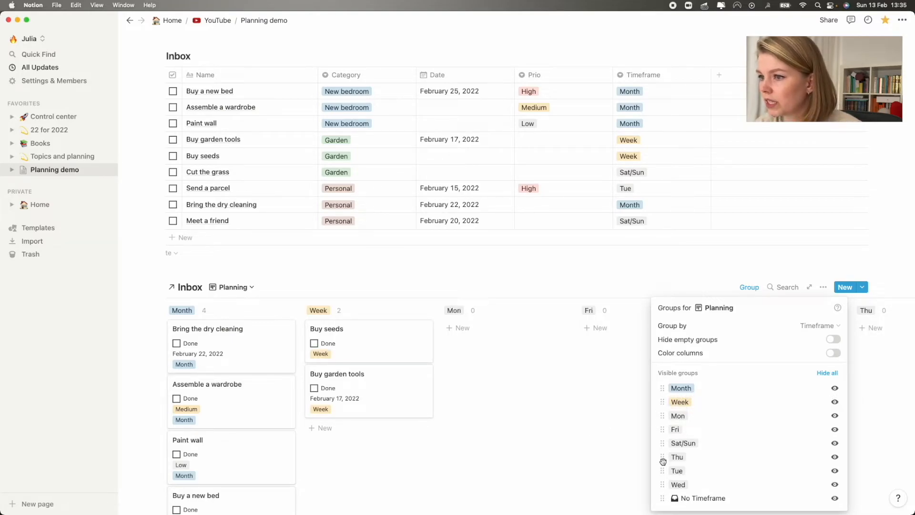
pyautogui.moveTo(663, 473)
pyautogui.mouseDown()
pyautogui.moveTo(665, 424)
pyautogui.moveTo(666, 476)
pyautogui.moveTo(664, 443)
pyautogui.moveTo(664, 457)
pyautogui.mouseUp()
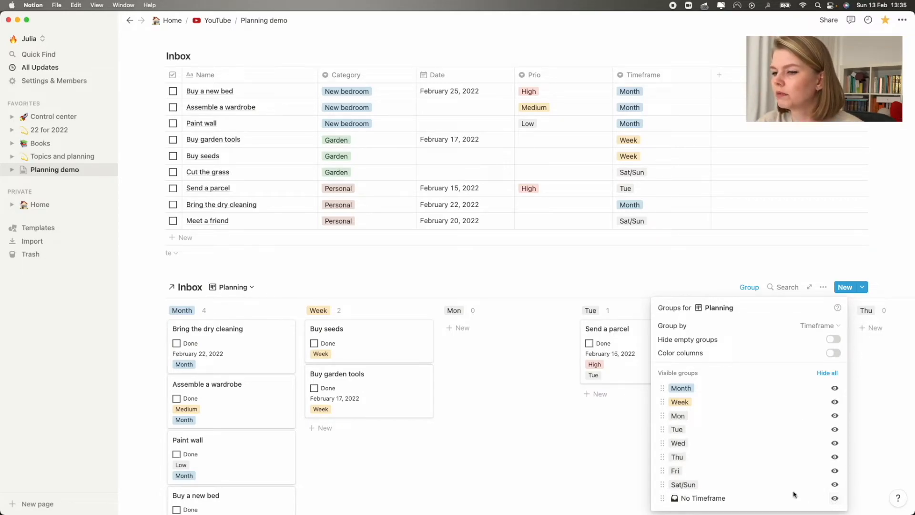
pyautogui.click(834, 499)
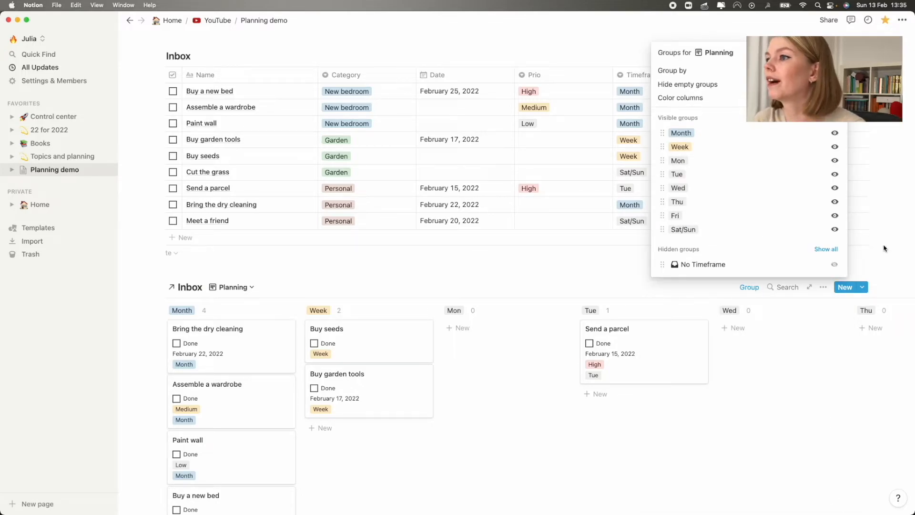
pyautogui.click(823, 289)
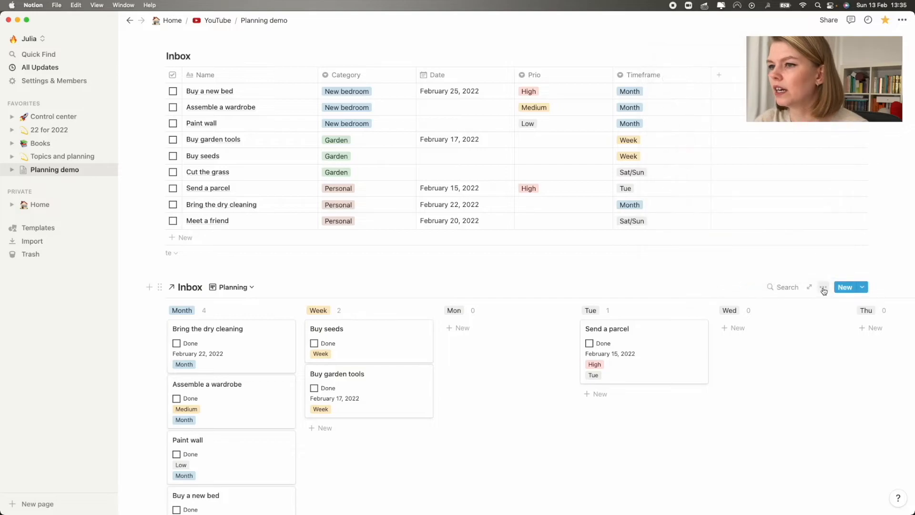
# Step: Set the Planning board's card size to Small and hide the Prio property on its cards
pyautogui.click(823, 288)
pyautogui.click(815, 315)
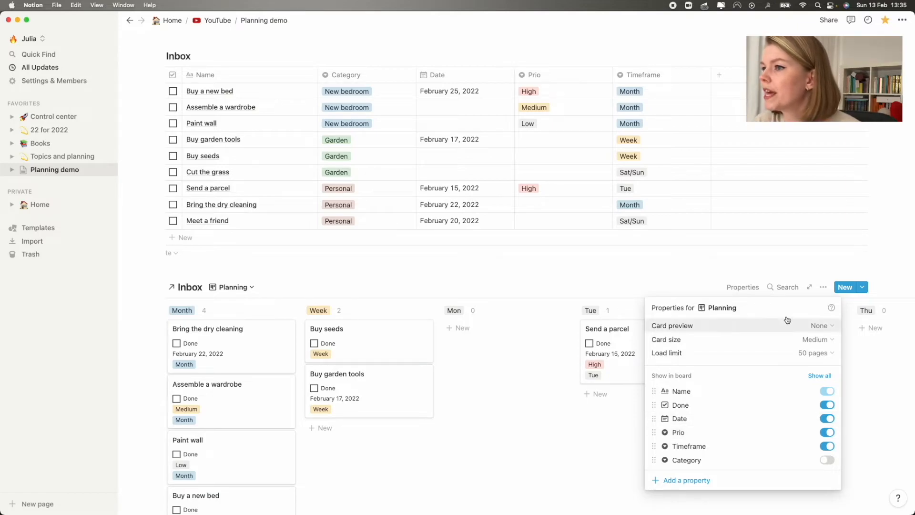
pyautogui.click(812, 339)
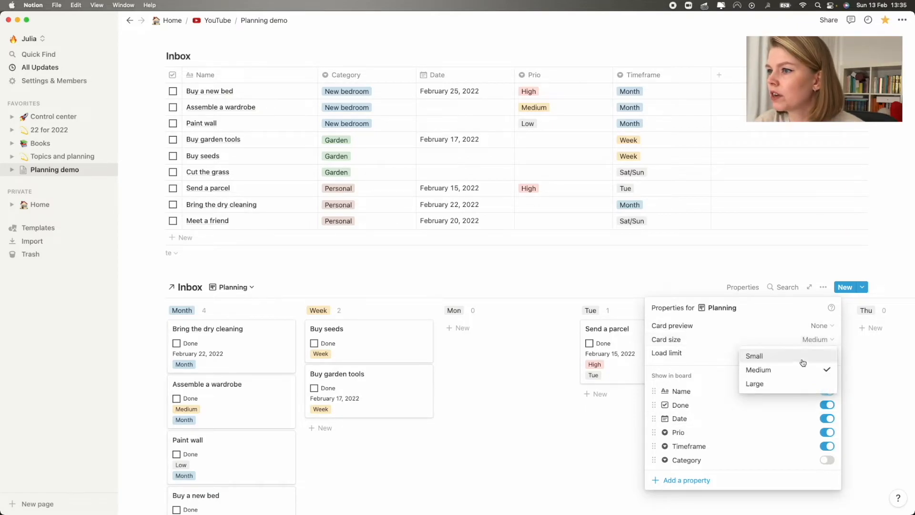
pyautogui.click(802, 357)
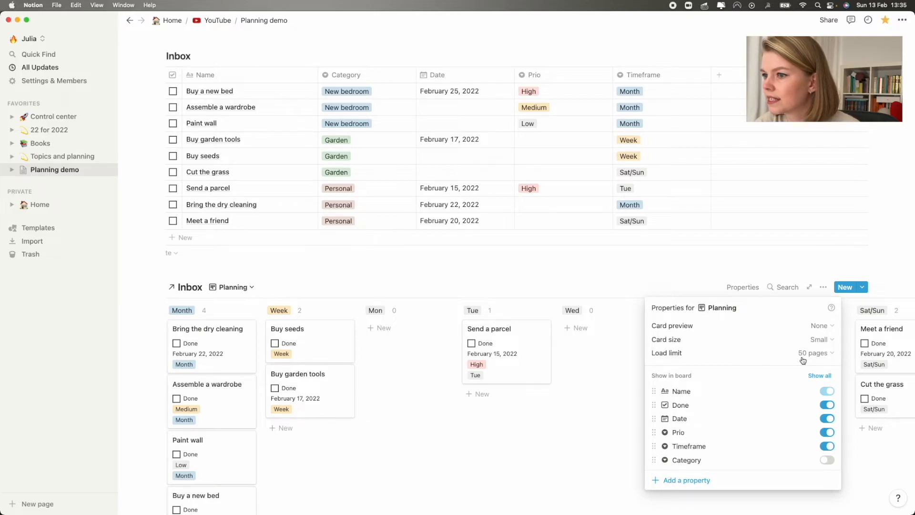
pyautogui.click(825, 433)
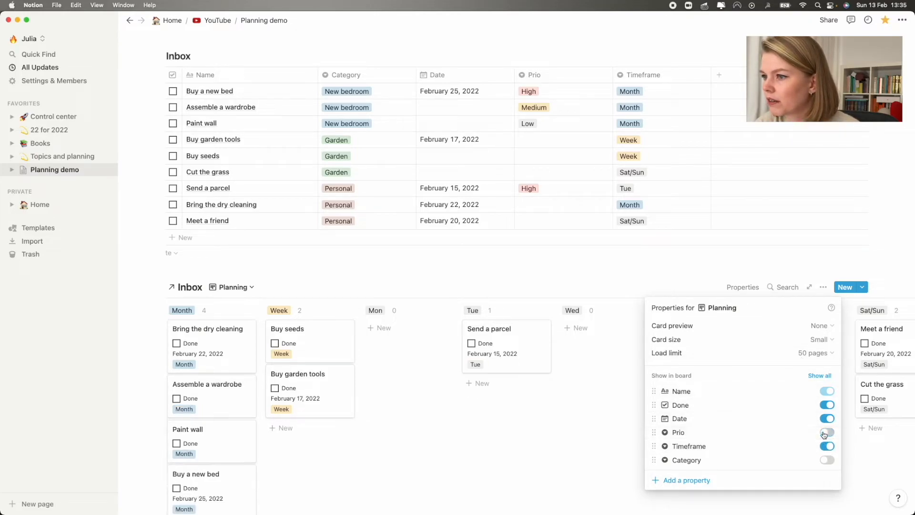
pyautogui.click(499, 406)
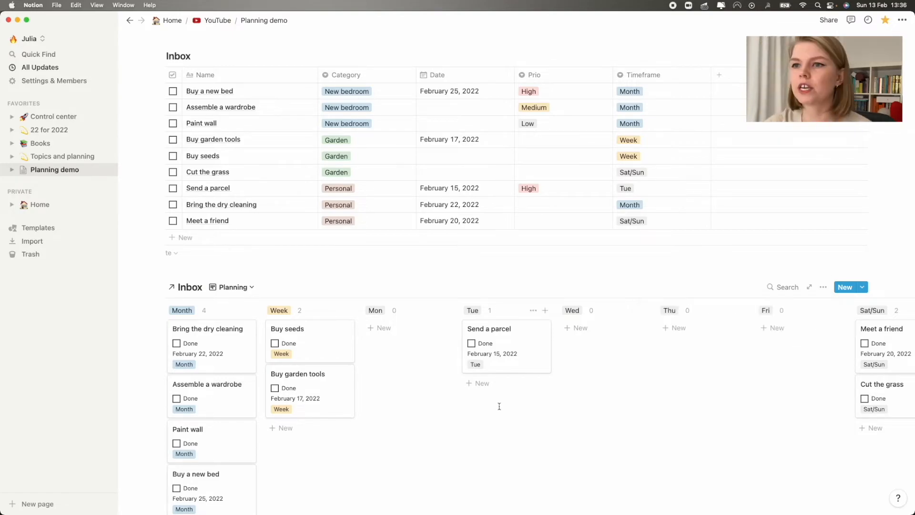
# Step: Try showing the Category property on the Planning board's cards
pyautogui.scroll(-1, 354, 438)
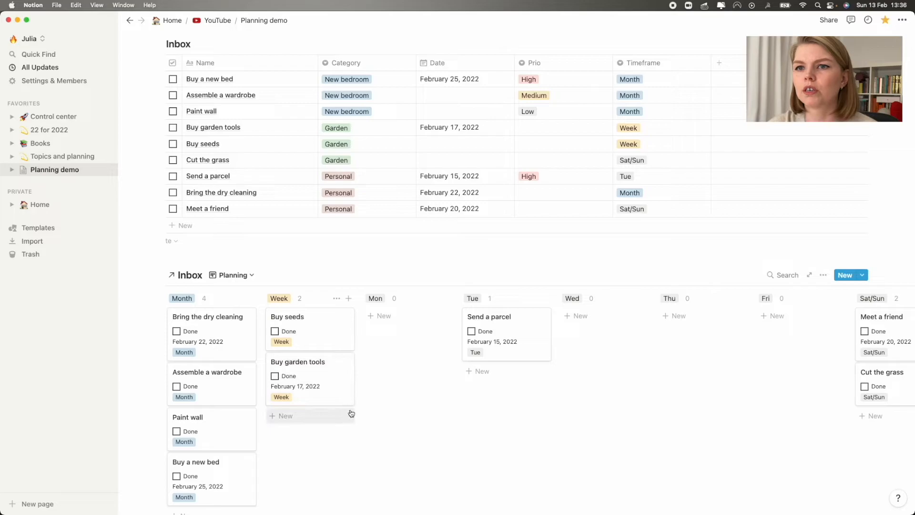
pyautogui.click(823, 275)
pyautogui.click(822, 316)
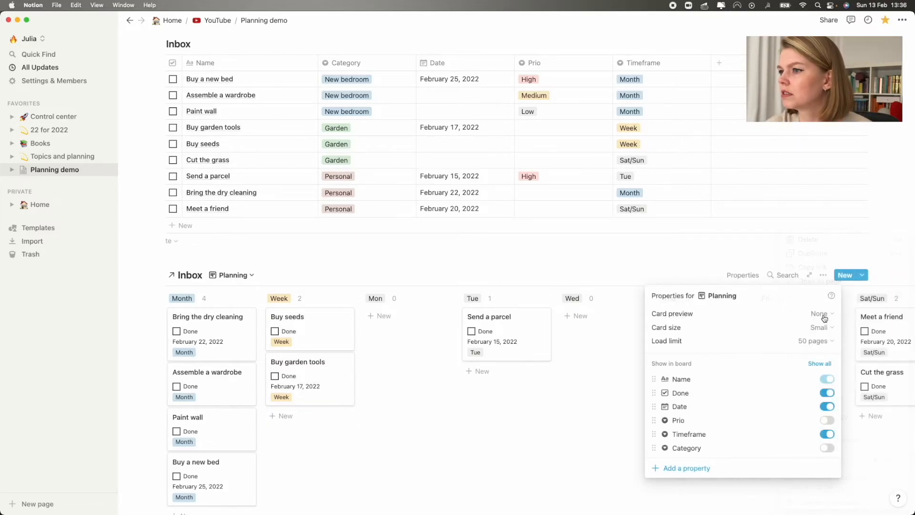
pyautogui.click(829, 451)
pyautogui.click(829, 450)
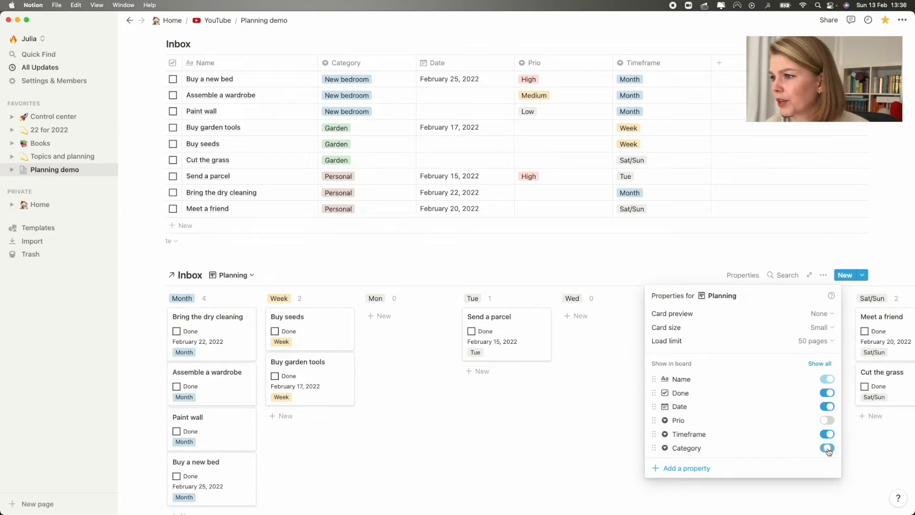
pyautogui.click(824, 276)
# Step: Sub-group the Planning board by Category and look over the resulting rows
pyautogui.click(824, 275)
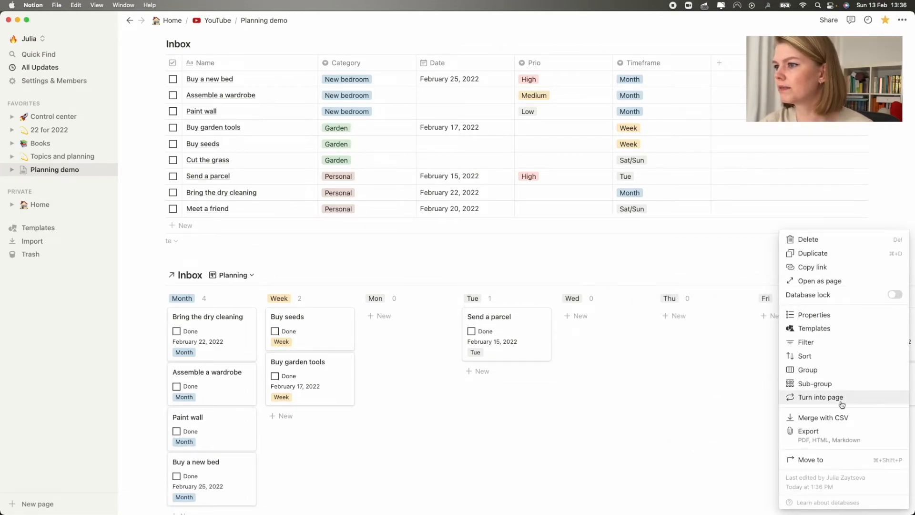
pyautogui.click(837, 385)
pyautogui.click(819, 313)
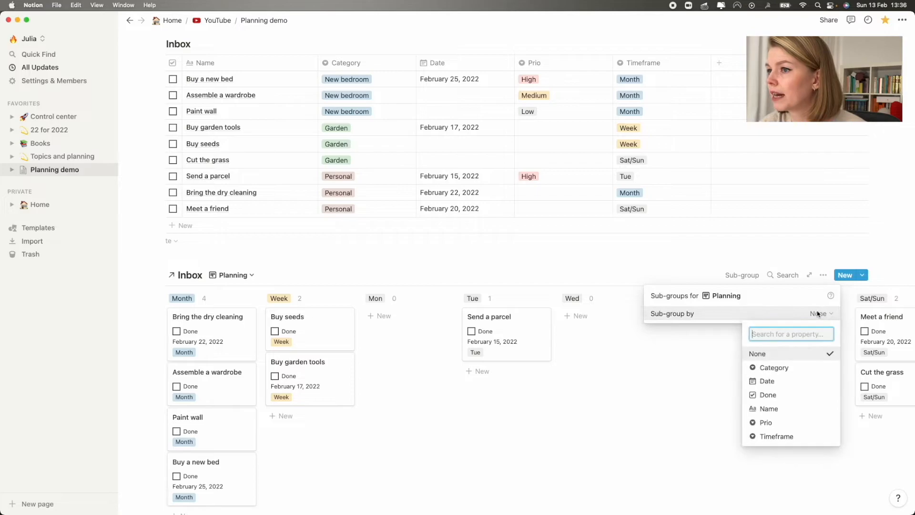
pyautogui.click(774, 368)
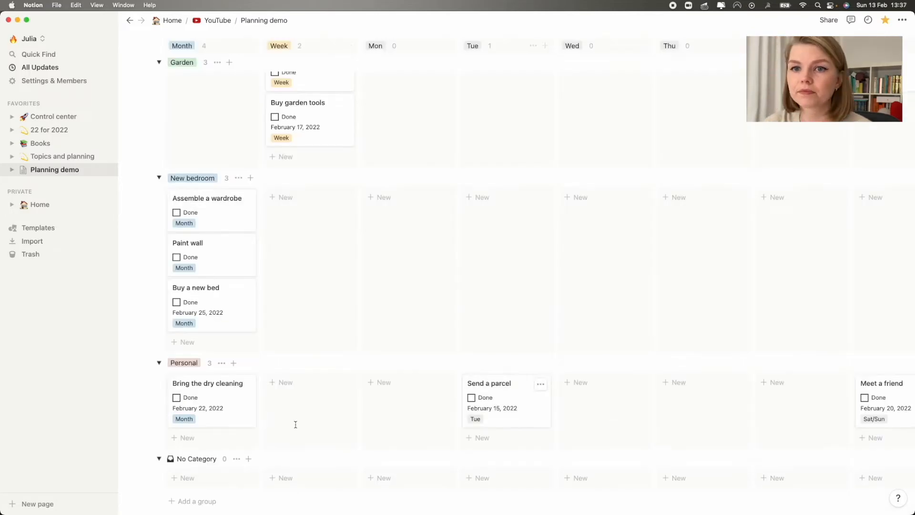
pyautogui.scroll(7, 377, 336)
pyautogui.scroll(-3, 376, 341)
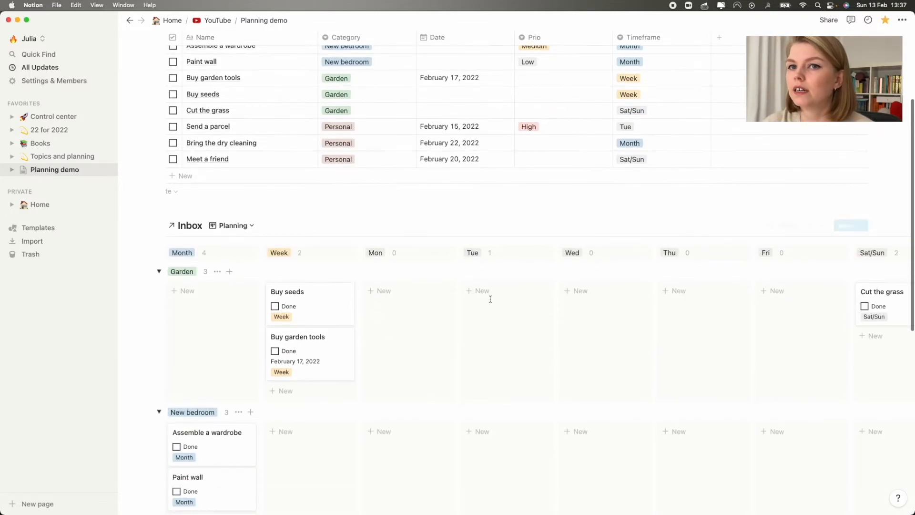
# Step: Remove the Category sub-grouping from the Planning board by setting Sub-group by to None
pyautogui.click(823, 226)
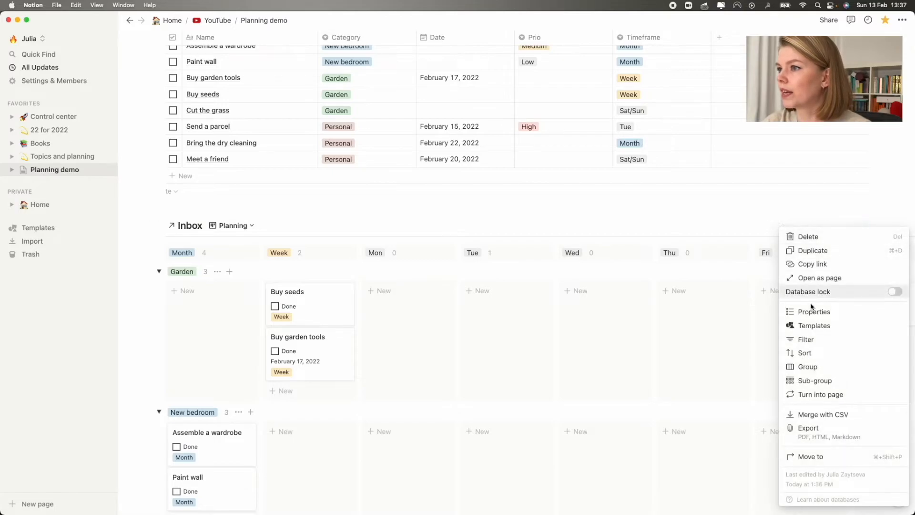
pyautogui.click(813, 380)
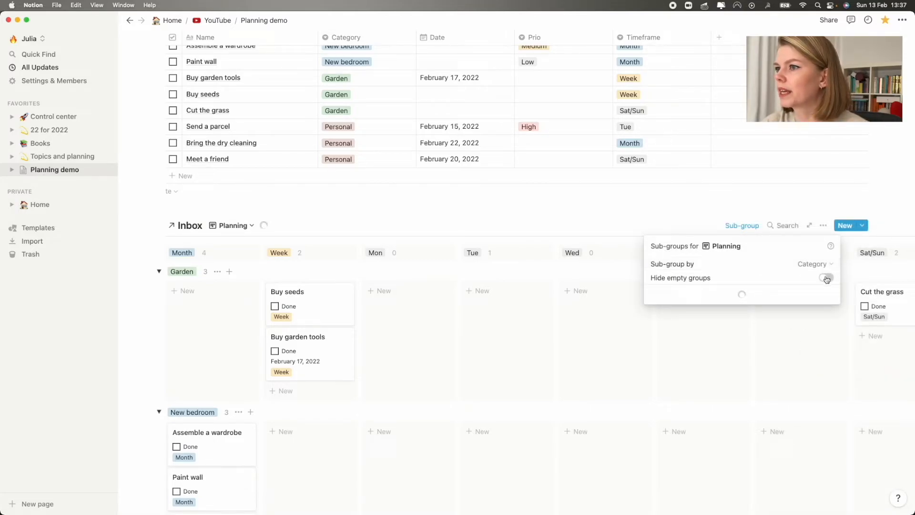
pyautogui.click(815, 263)
pyautogui.click(762, 304)
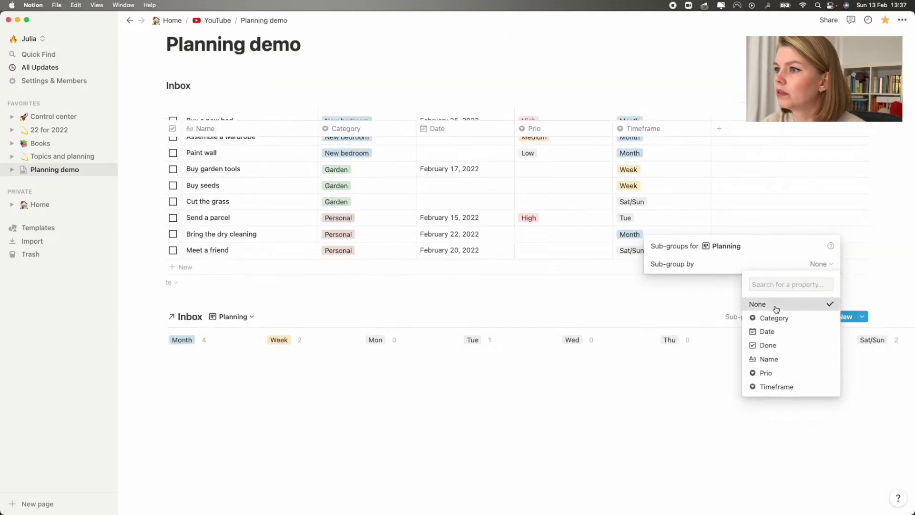
pyautogui.click(692, 299)
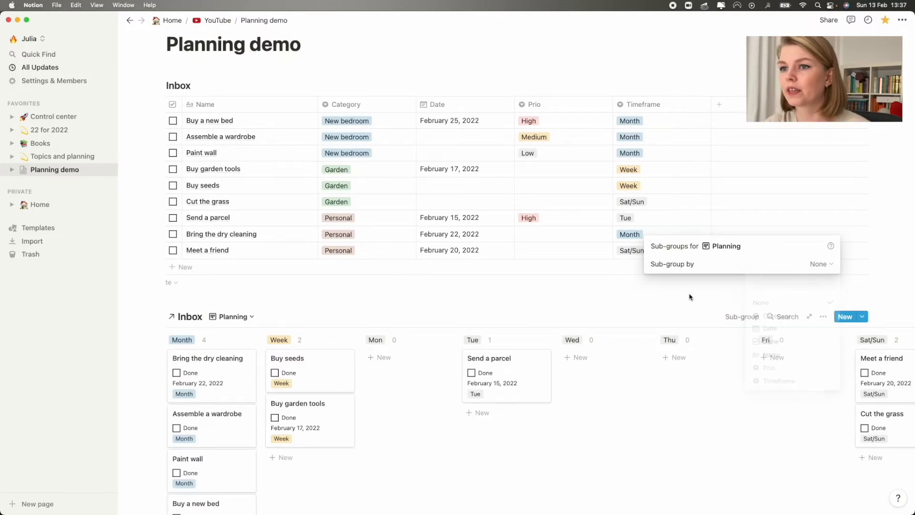
pyautogui.click(569, 296)
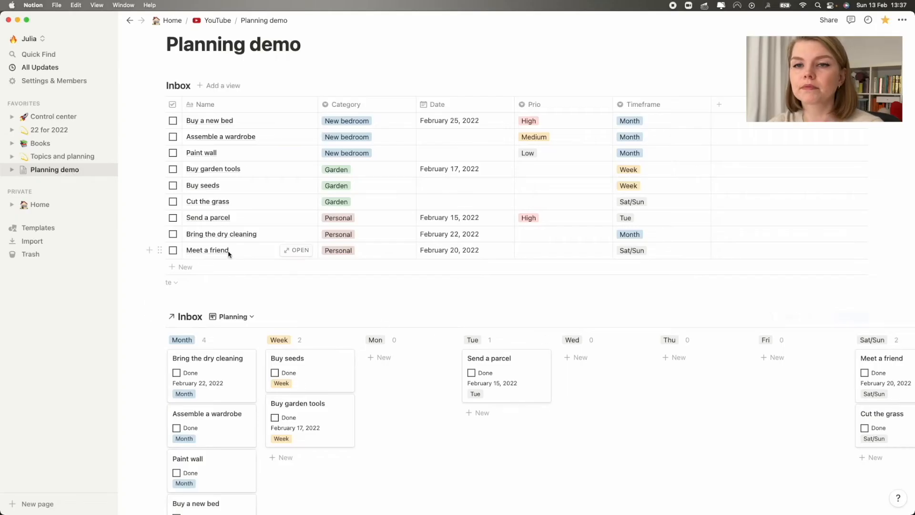
# Step: Insert an inline table database below the Planning board and title it Projects with a leading sparkles emoji
pyautogui.scroll(-4, 200, 404)
pyautogui.click(199, 404)
pyautogui.press('Return')
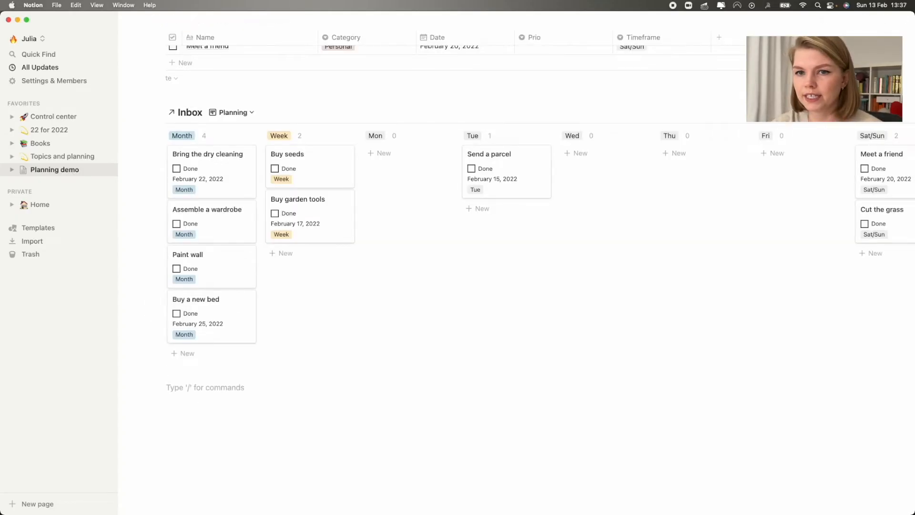
pyautogui.write('/')
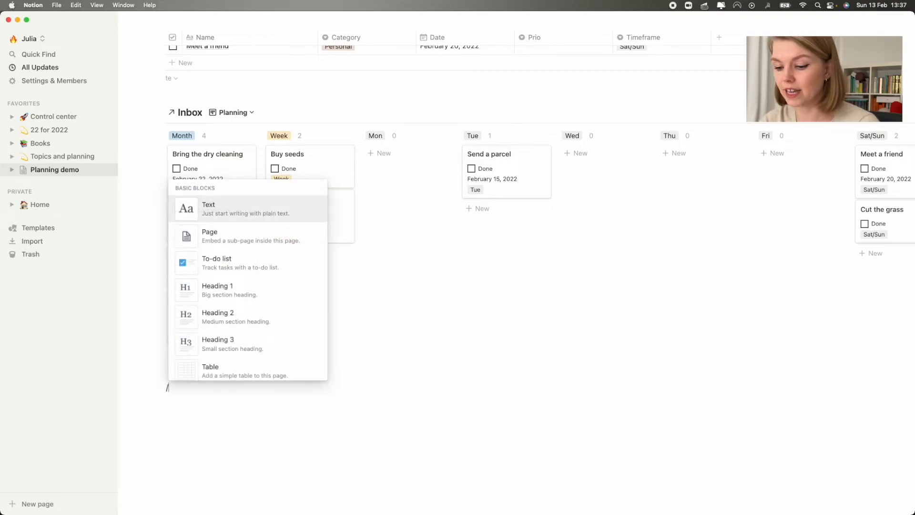
pyautogui.write('ta')
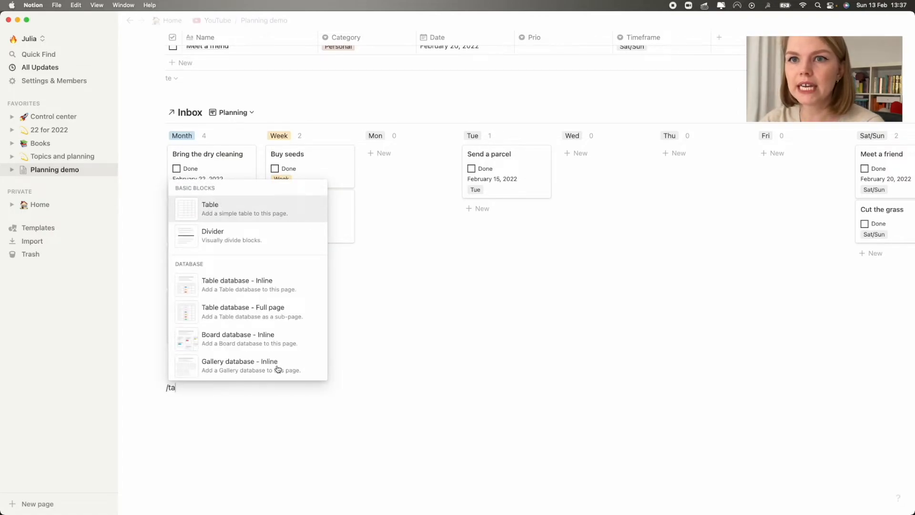
pyautogui.click(296, 292)
pyautogui.write('Projects')
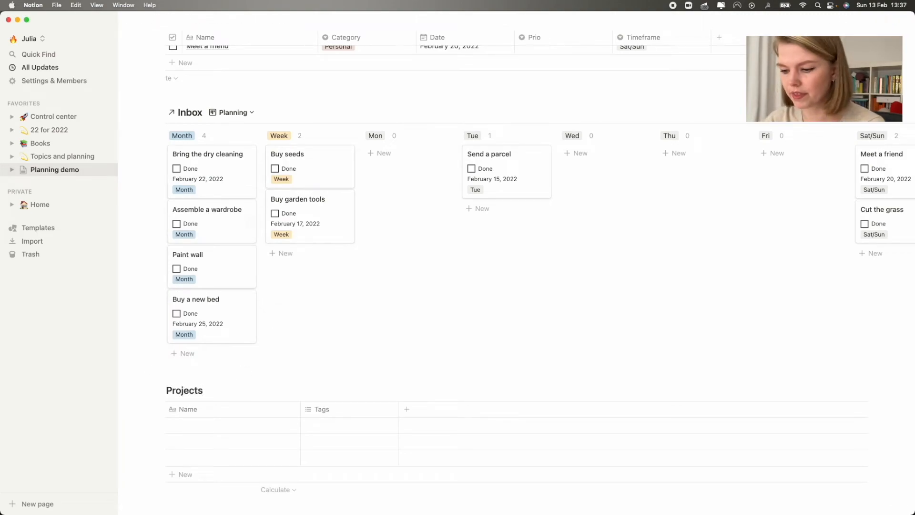
pyautogui.press('ctrl+super+space')
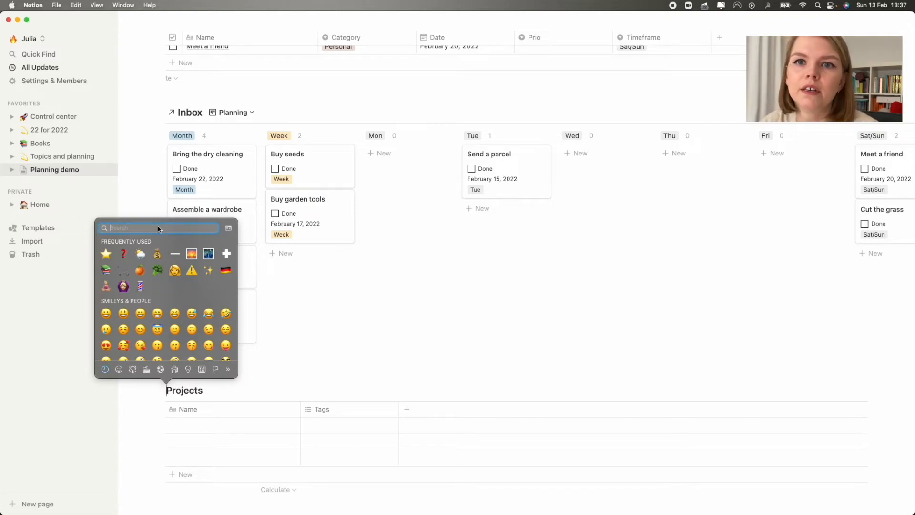
pyautogui.click(210, 270)
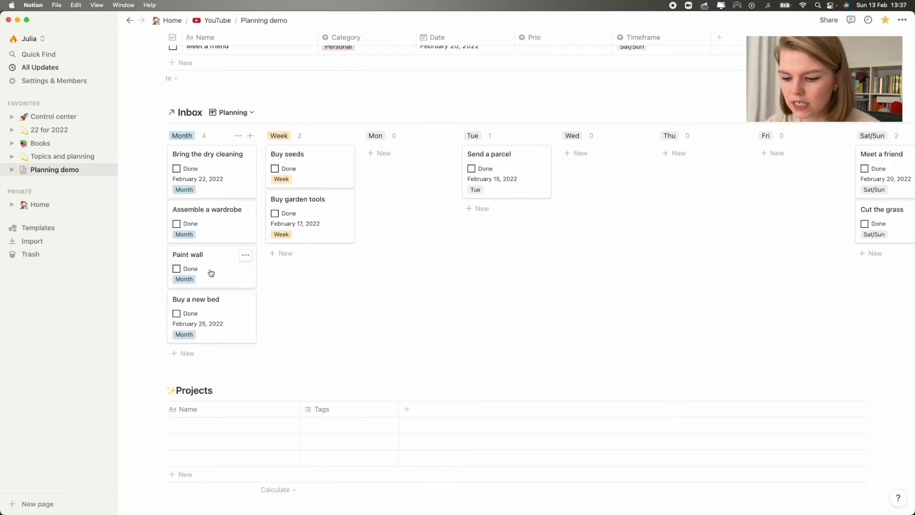
# Step: Name the first Projects entry New bedroom and put a bed emoji in front of it
pyautogui.click(220, 427)
pyautogui.write('New ')
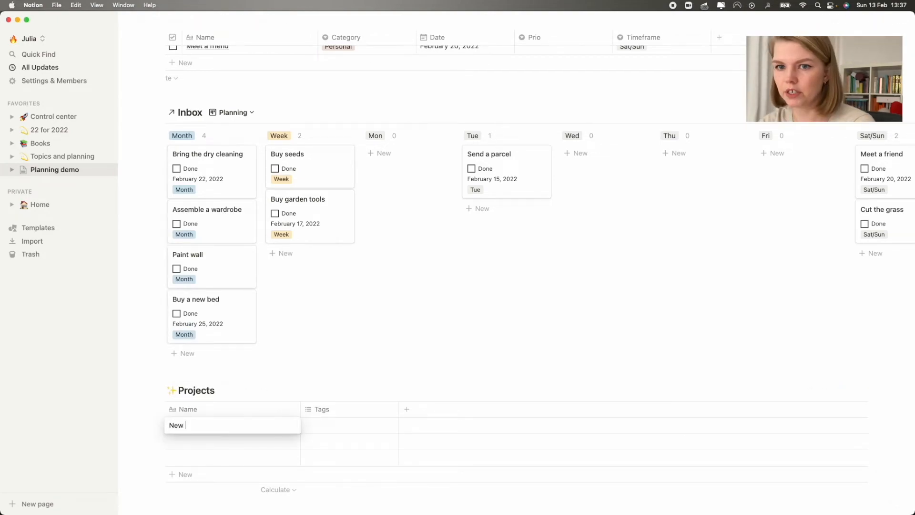
pyautogui.write('bedroom')
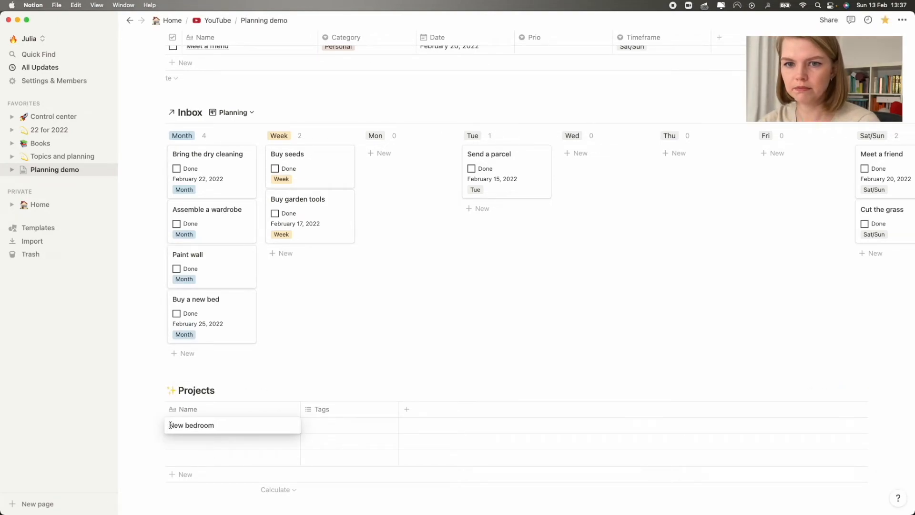
pyautogui.press('ctrl+super+space')
pyautogui.write('bed')
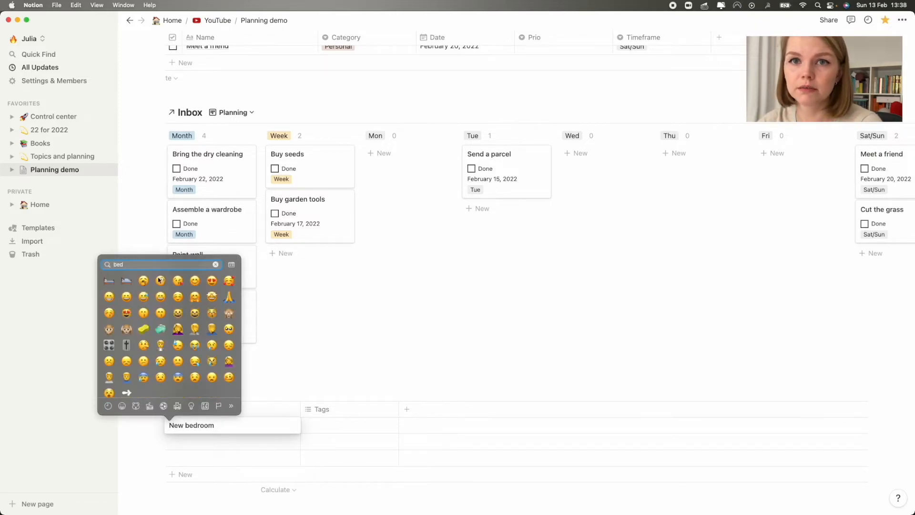
pyautogui.click(107, 282)
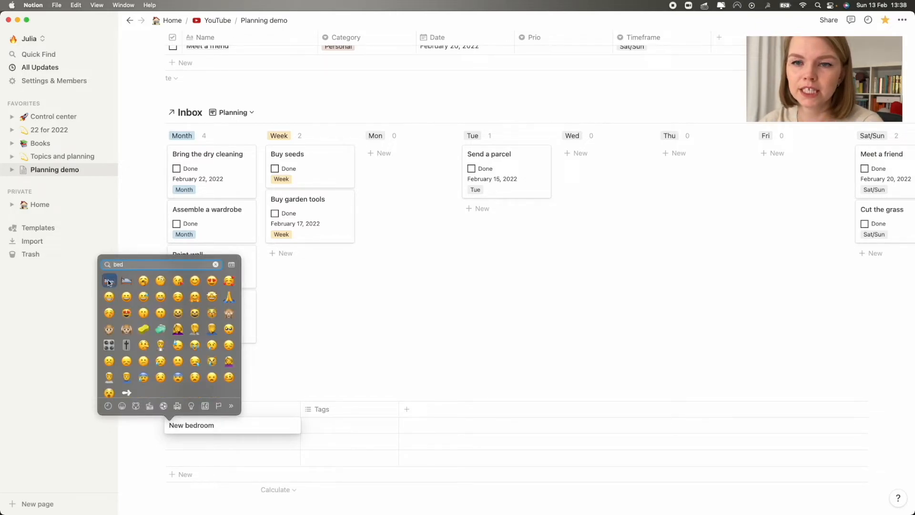
# Step: Name the second Projects entry Garden and put a round green tree emoji in front of it
pyautogui.click(187, 444)
pyautogui.write('Garden')
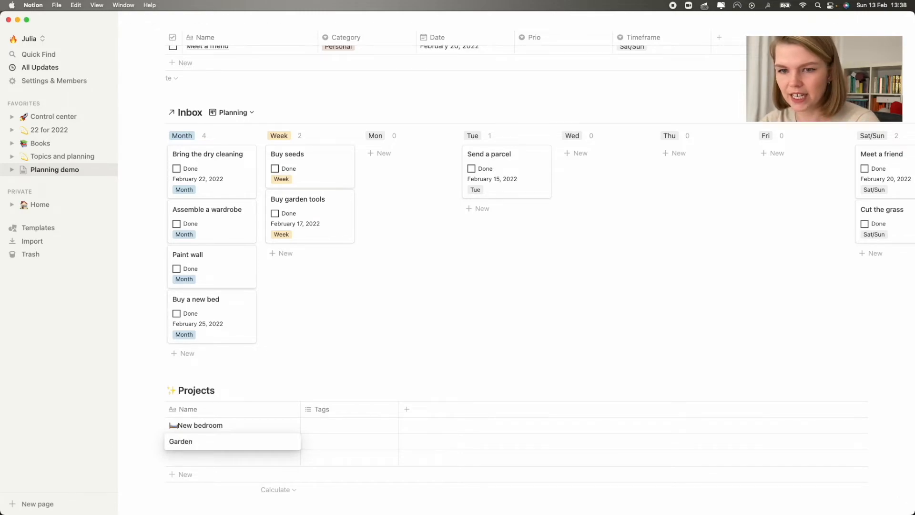
pyautogui.press('ctrl+super+space')
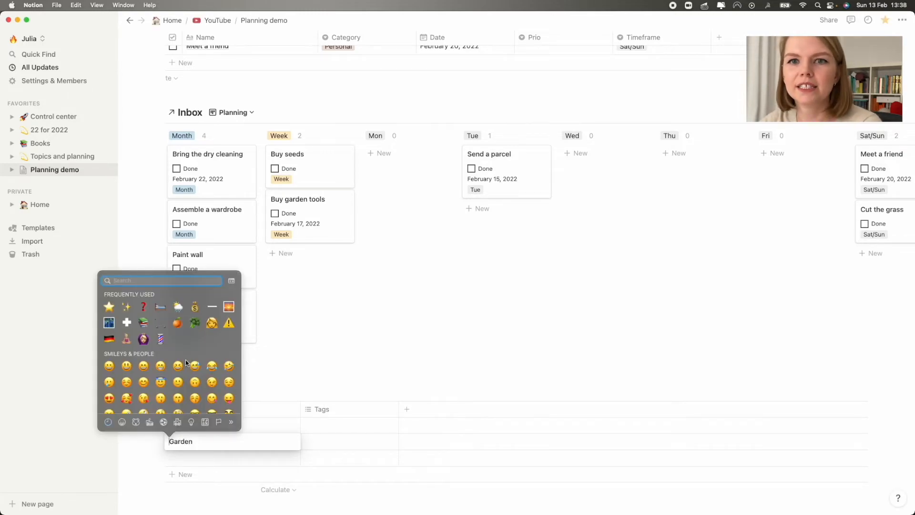
pyautogui.write('tree')
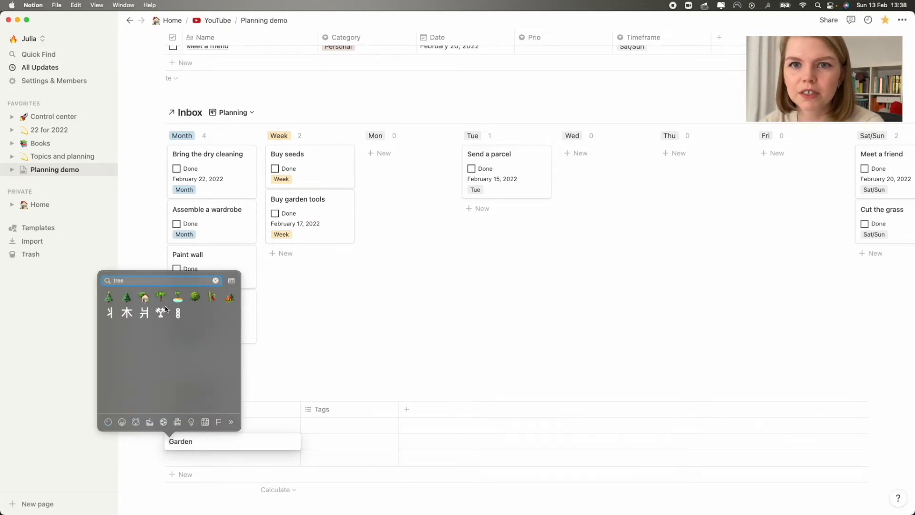
pyautogui.click(196, 297)
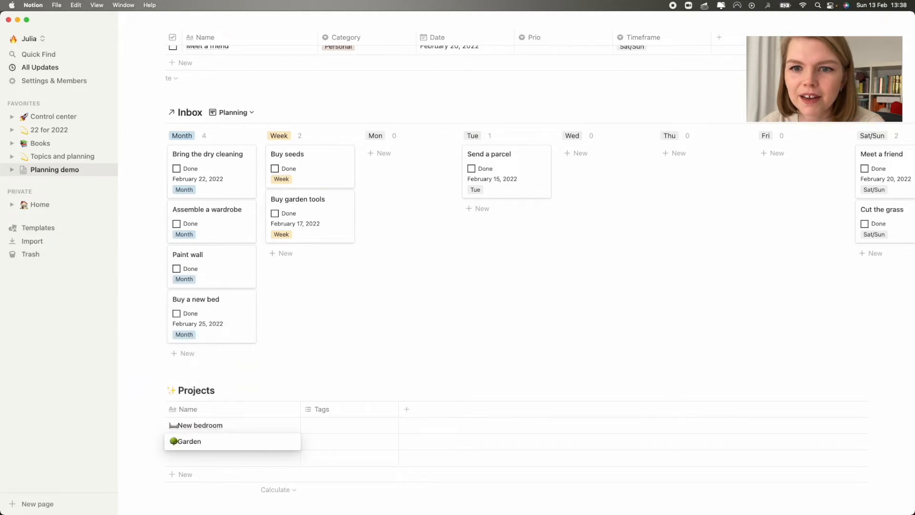
pyautogui.press('Escape')
# Step: Delete the empty third row of the Projects table
pyautogui.click(198, 458)
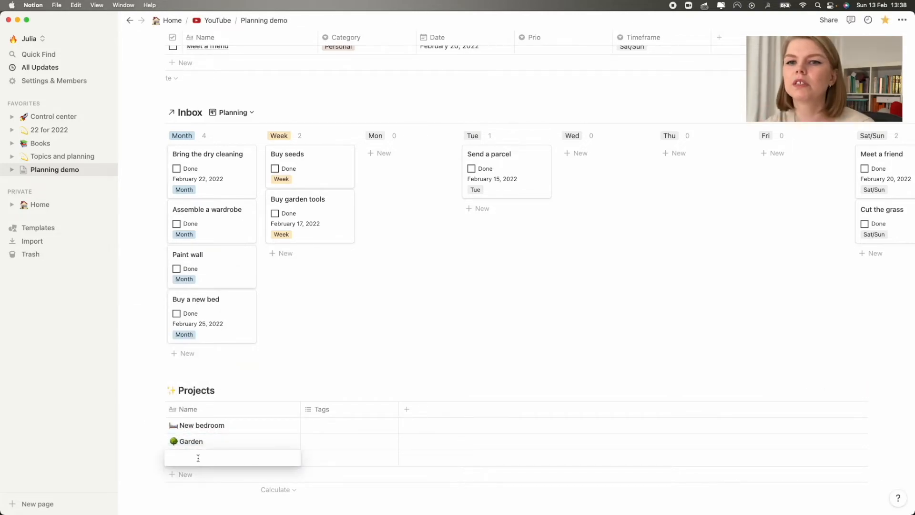
pyautogui.click(153, 457)
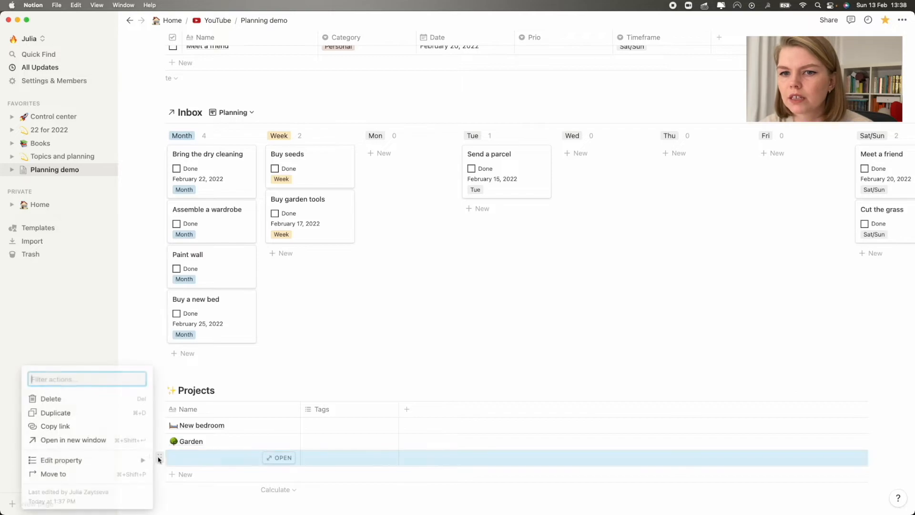
pyautogui.click(50, 399)
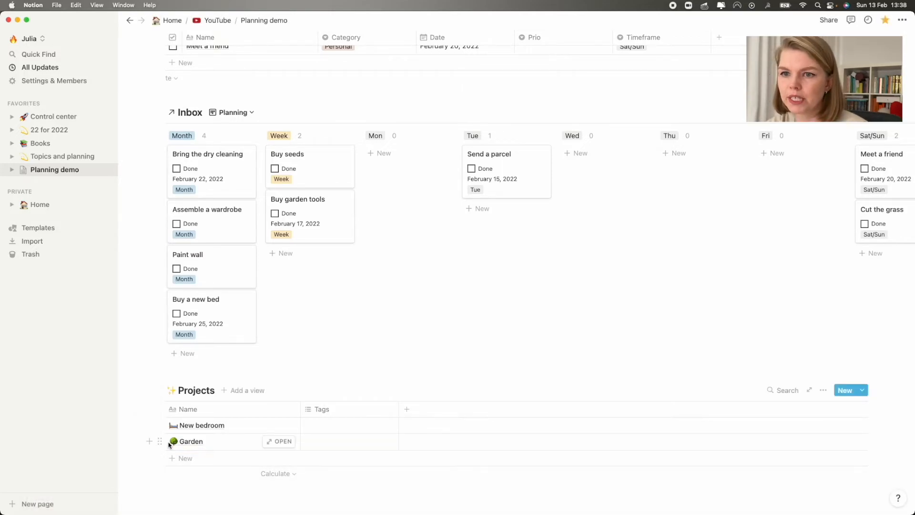
# Step: Rename the Tags column of the Projects table as Done and change its type to Rollup
pyautogui.click(321, 409)
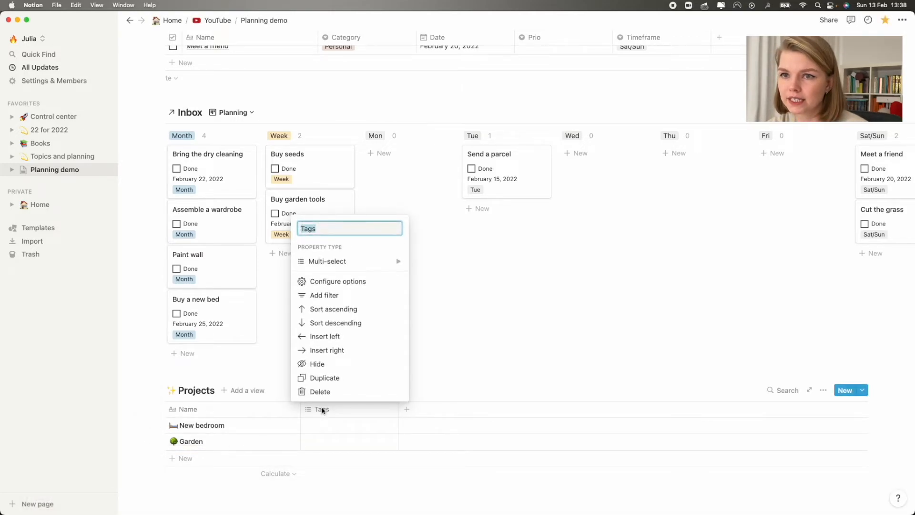
pyautogui.write('Done')
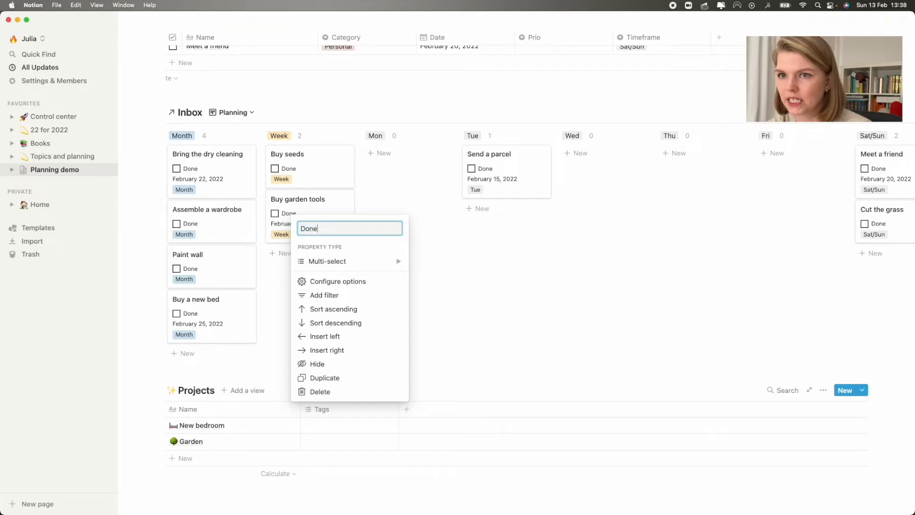
pyautogui.moveTo(391, 262)
pyautogui.scroll(-2, 458, 358)
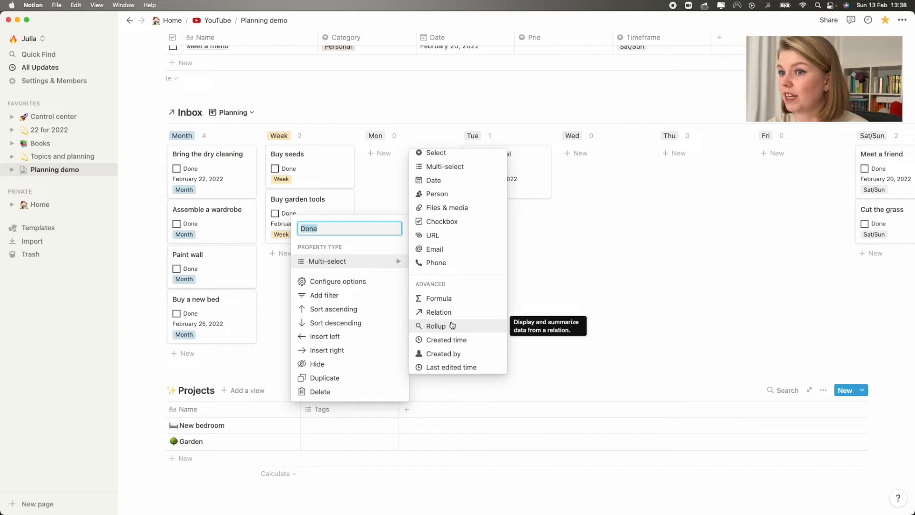
pyautogui.click(451, 326)
# Step: Add a column named Progress to the Projects table and set its type to Formula
pyautogui.click(385, 410)
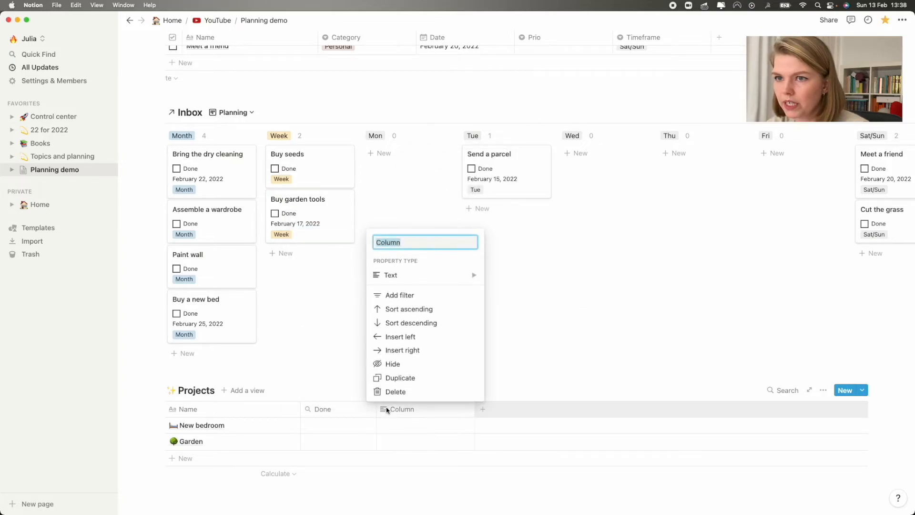
pyautogui.write('Progress')
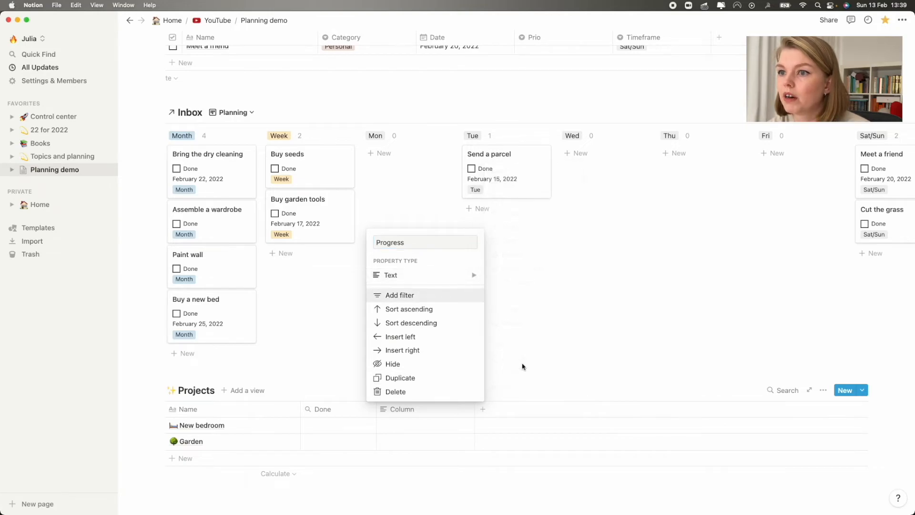
pyautogui.moveTo(481, 281)
pyautogui.click(521, 359)
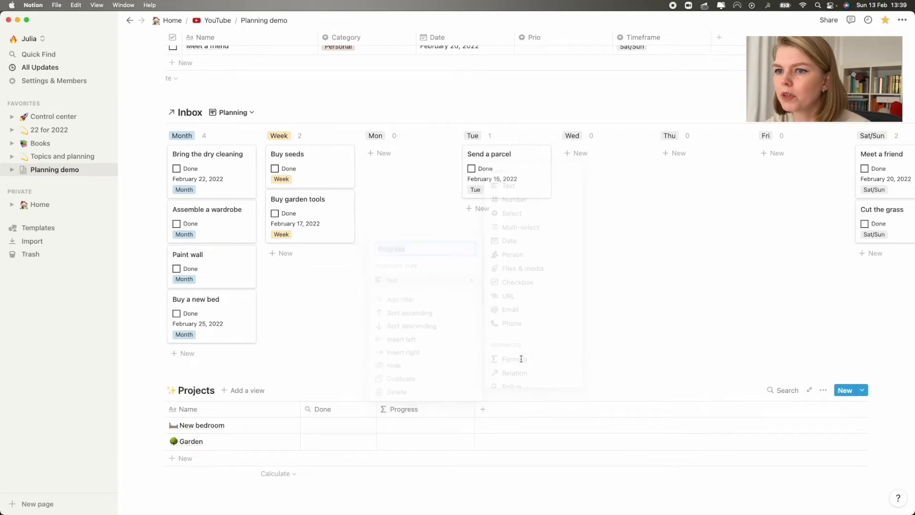
# Step: Add a column named Deadline to the Projects table and set its type to Rollup
pyautogui.click(482, 410)
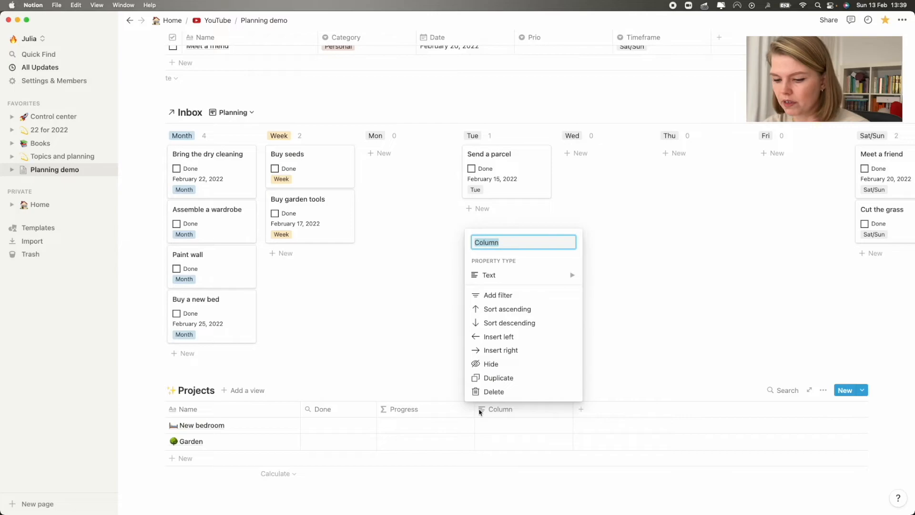
pyautogui.write('Deadline')
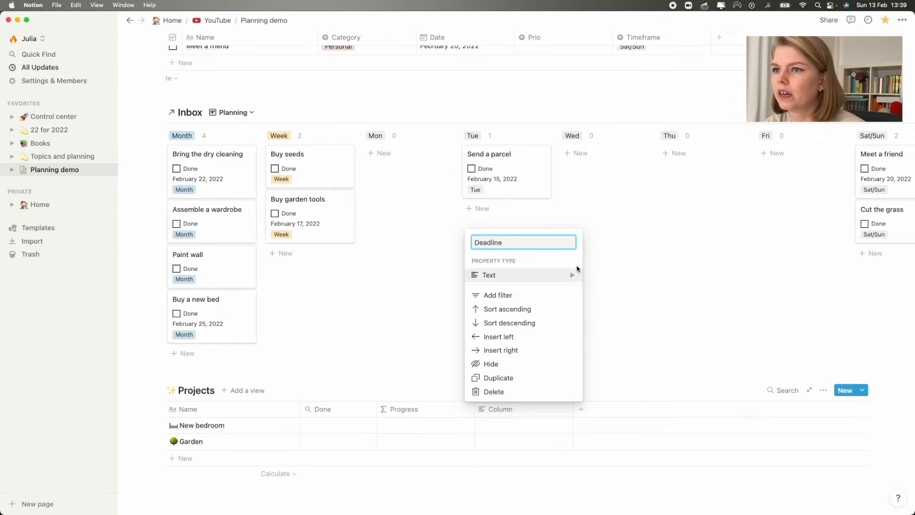
pyautogui.moveTo(574, 275)
pyautogui.click(619, 384)
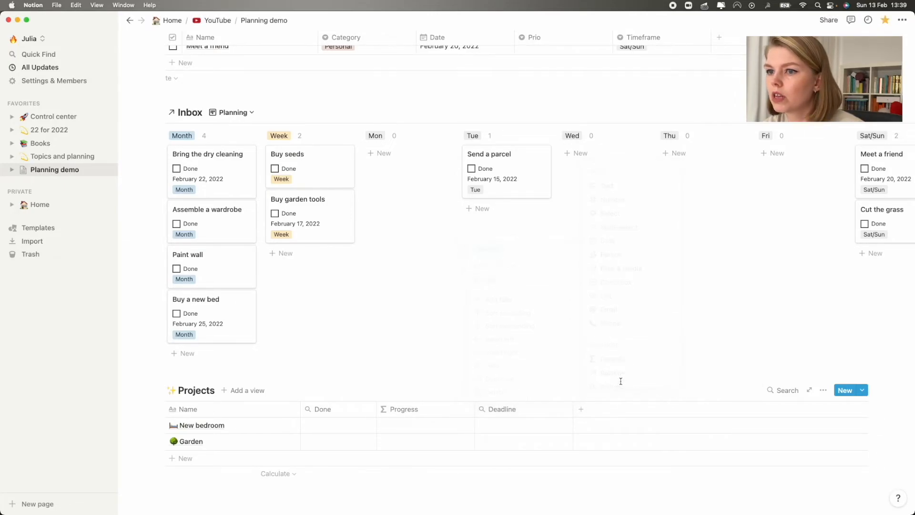
# Step: Add a column named Todo to the Projects table as a relation to the Planning demo's Inbox database
pyautogui.click(581, 409)
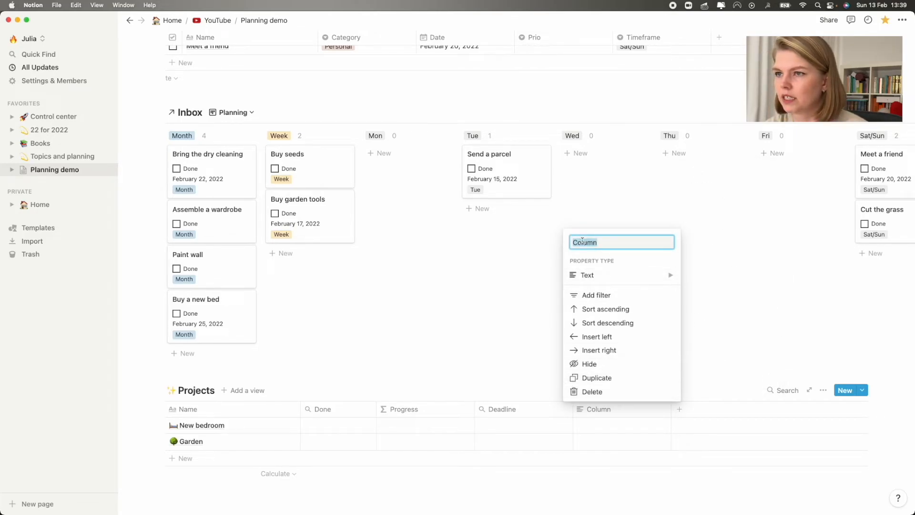
pyautogui.write('Tod')
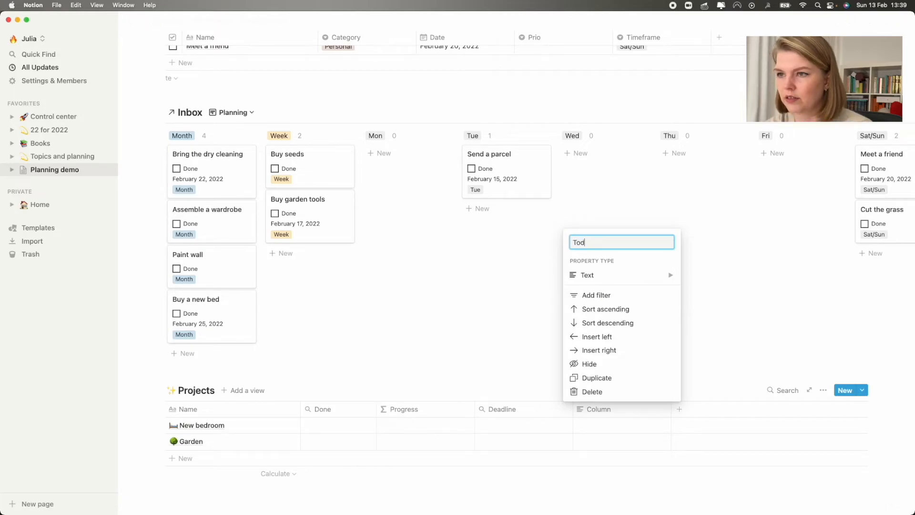
pyautogui.write("o's")
pyautogui.press('BackSpace')
pyautogui.press('BackSpace')
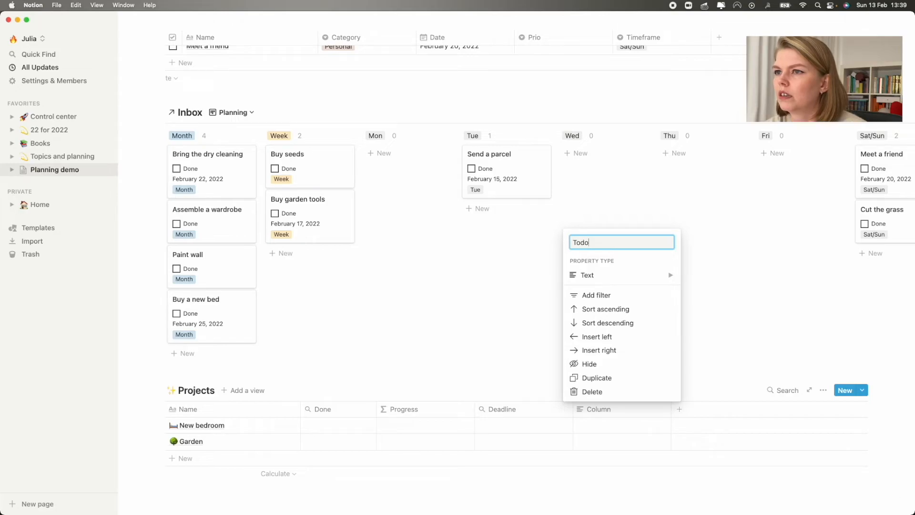
pyautogui.moveTo(620, 275)
pyautogui.click(707, 372)
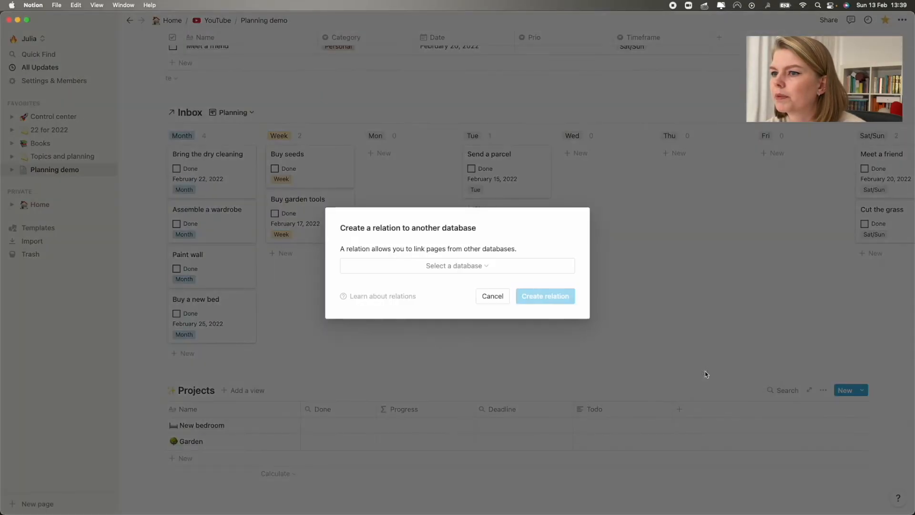
pyautogui.click(496, 268)
pyautogui.write('Inbox')
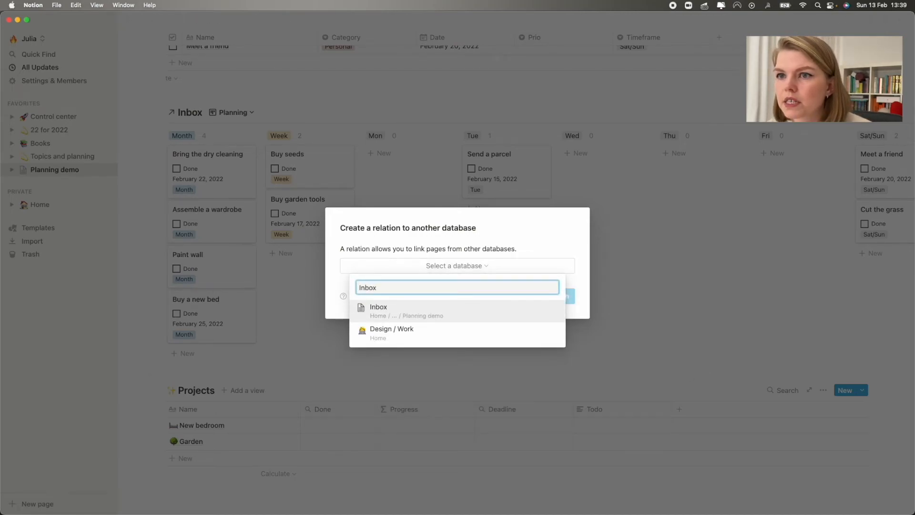
pyautogui.click(476, 315)
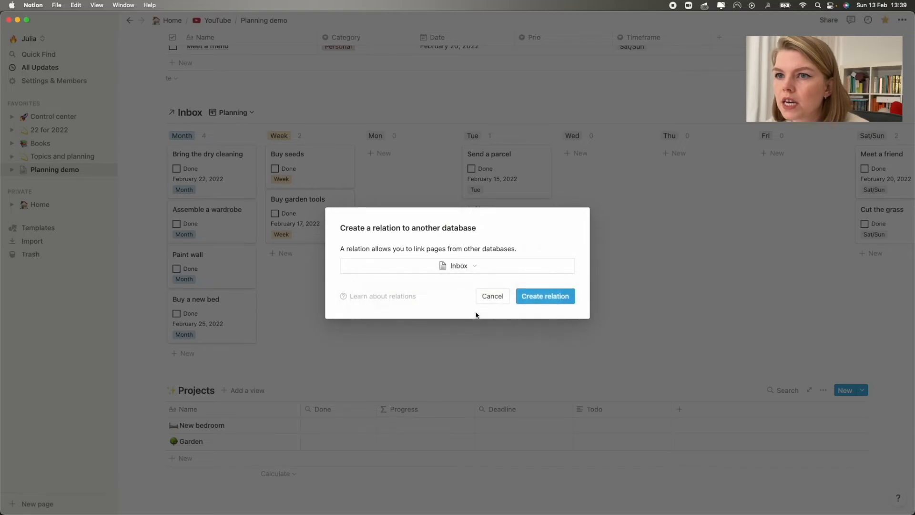
pyautogui.click(538, 297)
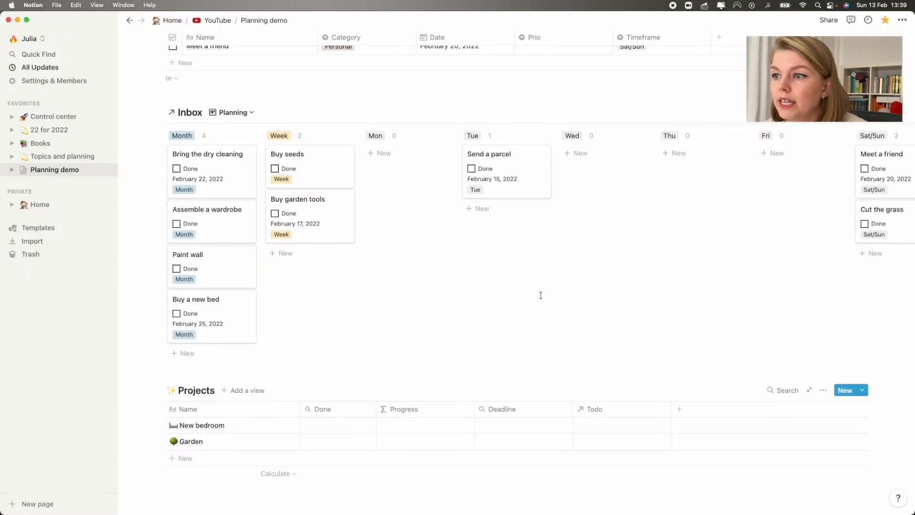
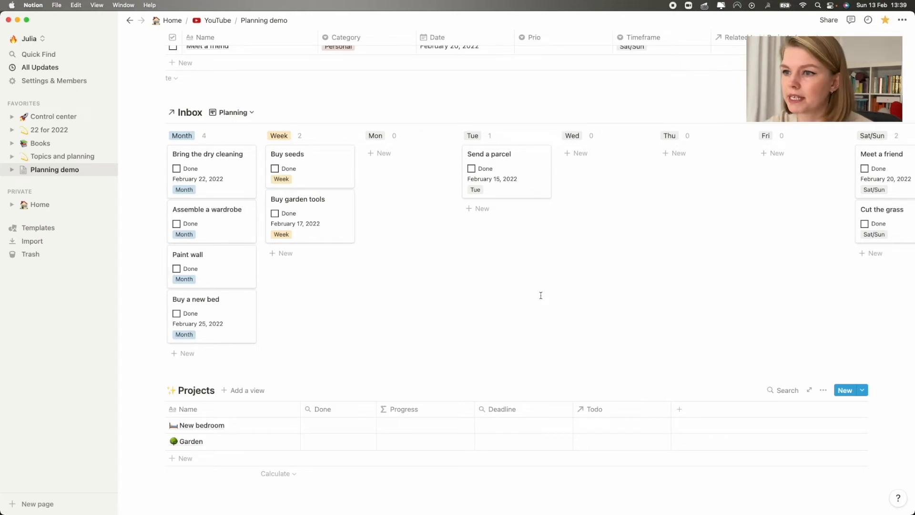
# Step: Link the tasks Paint wall, Buy a new bed and Assemble a wardrobe to the New bedroom project's Todo relation
pyautogui.click(601, 425)
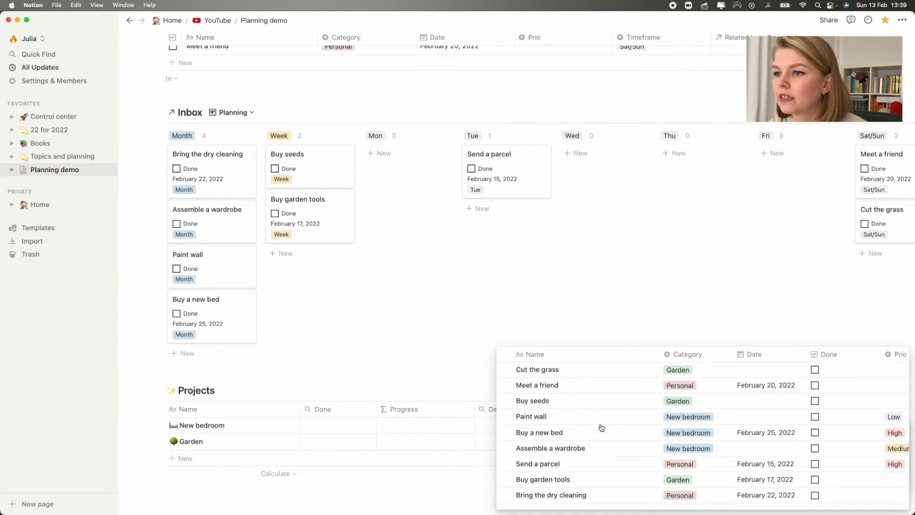
pyautogui.click(508, 420)
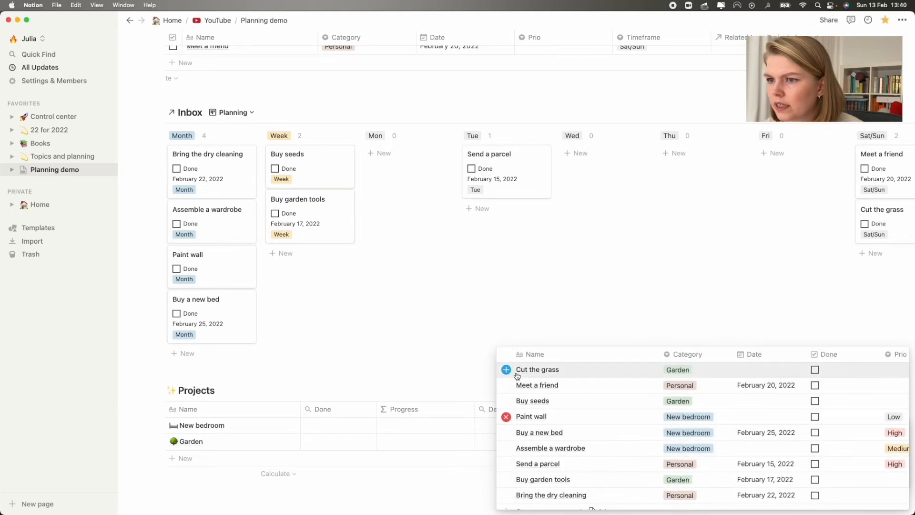
pyautogui.click(507, 432)
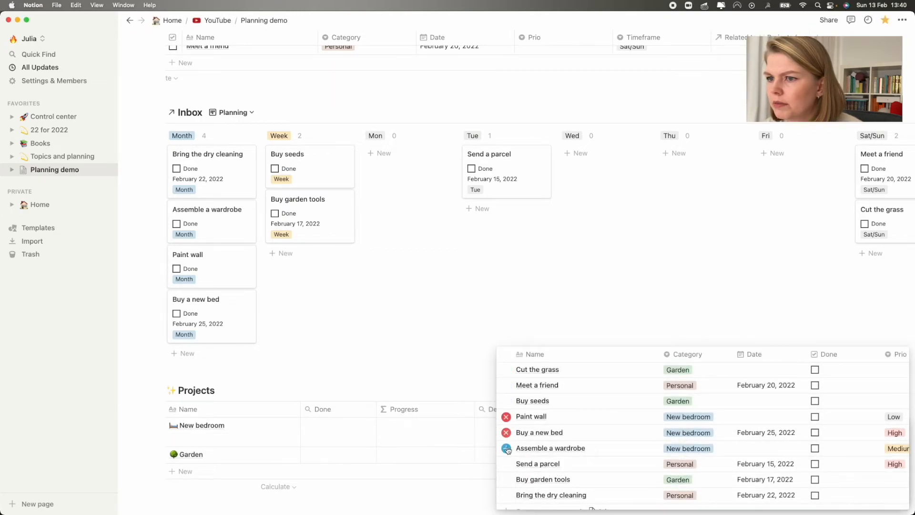
pyautogui.click(506, 448)
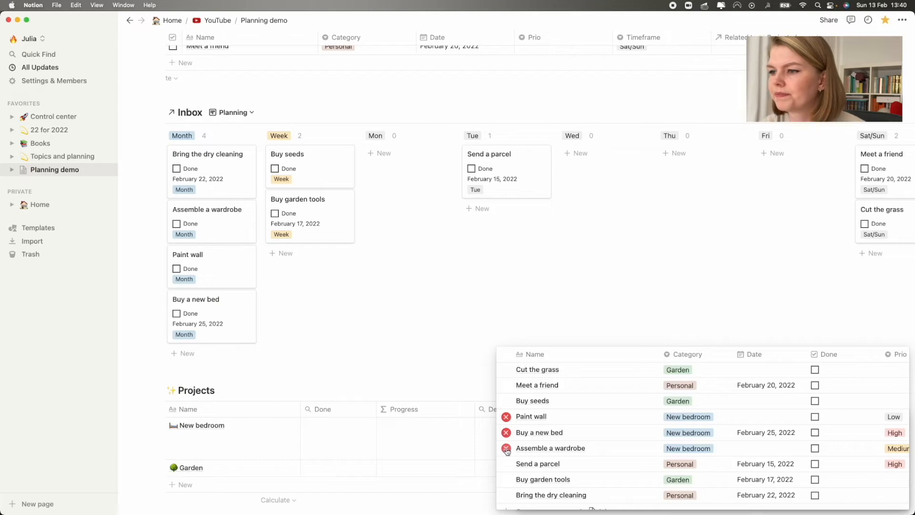
pyautogui.scroll(-1, 534, 464)
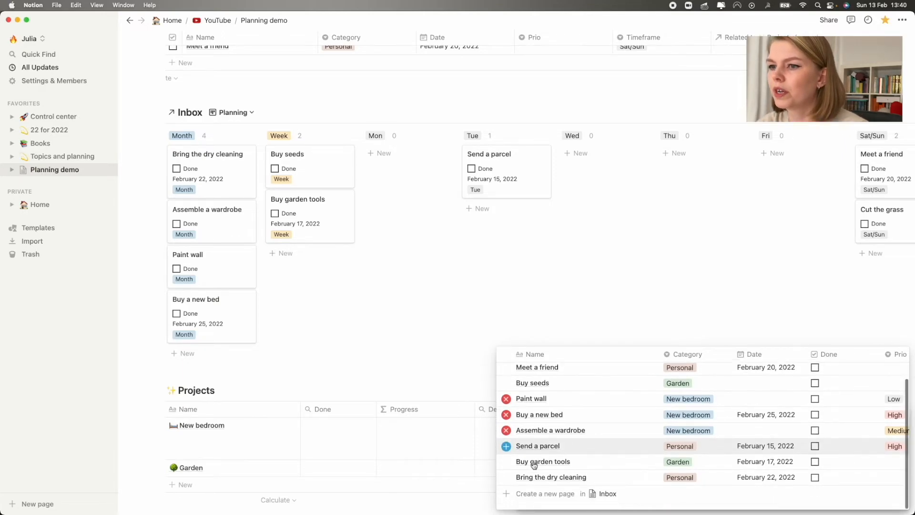
pyautogui.click(585, 312)
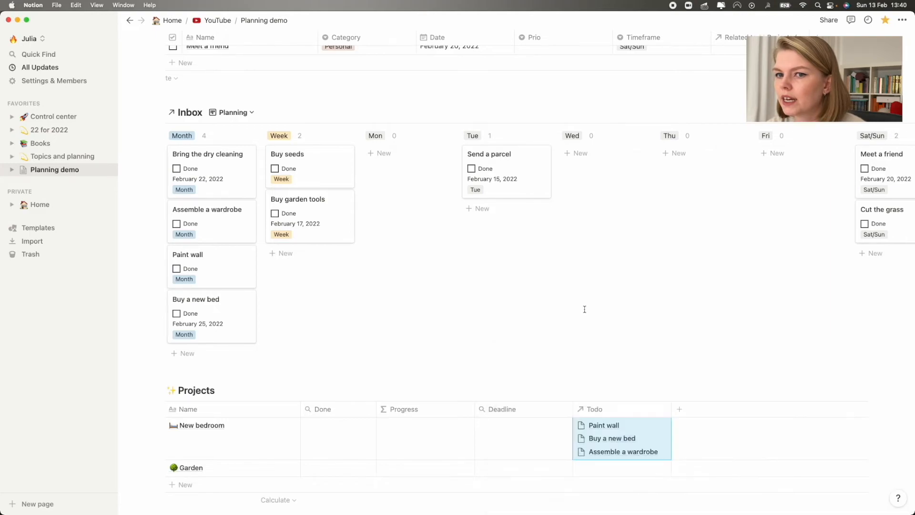
# Step: Link the tasks Buy garden tools, Buy seeds and Cut the grass to the Garden project's Todo relation
pyautogui.click(587, 471)
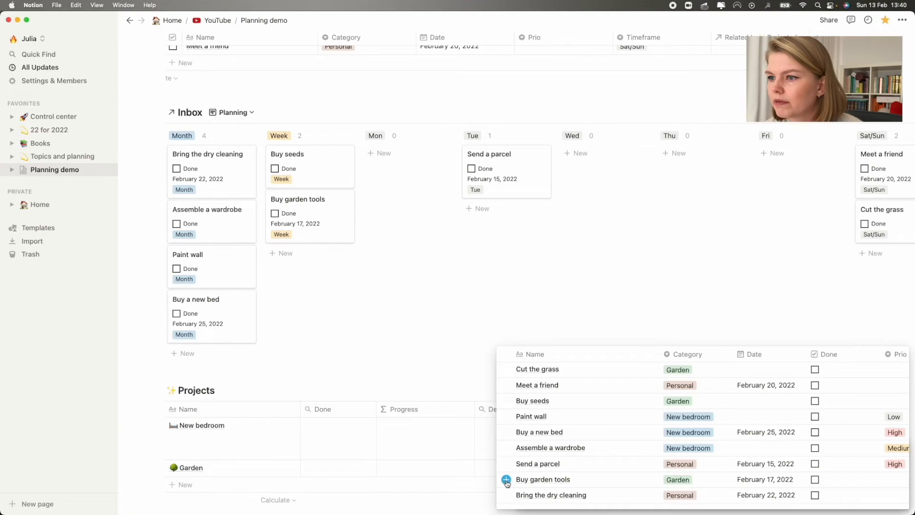
pyautogui.click(507, 400)
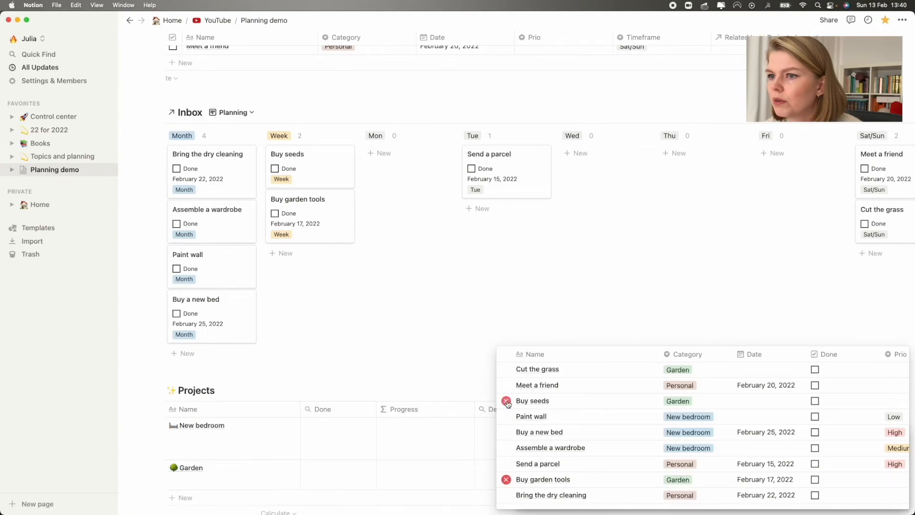
pyautogui.click(506, 370)
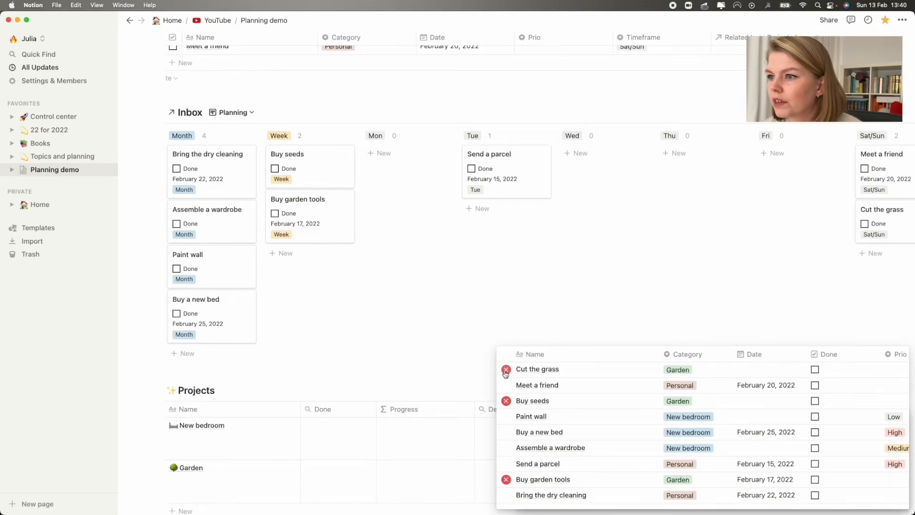
pyautogui.click(593, 323)
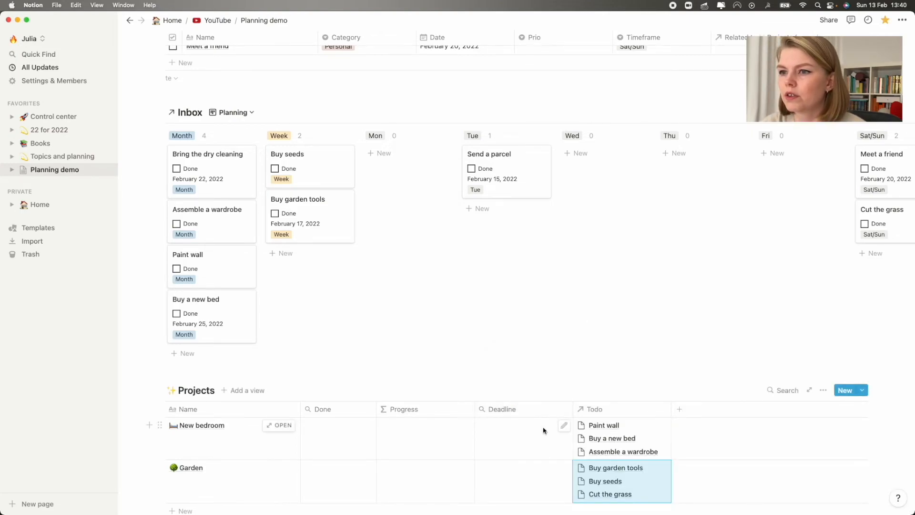
# Step: Configure the Deadline rollup to use the Todo relation, the Date property and the Latest date calculation
pyautogui.click(562, 429)
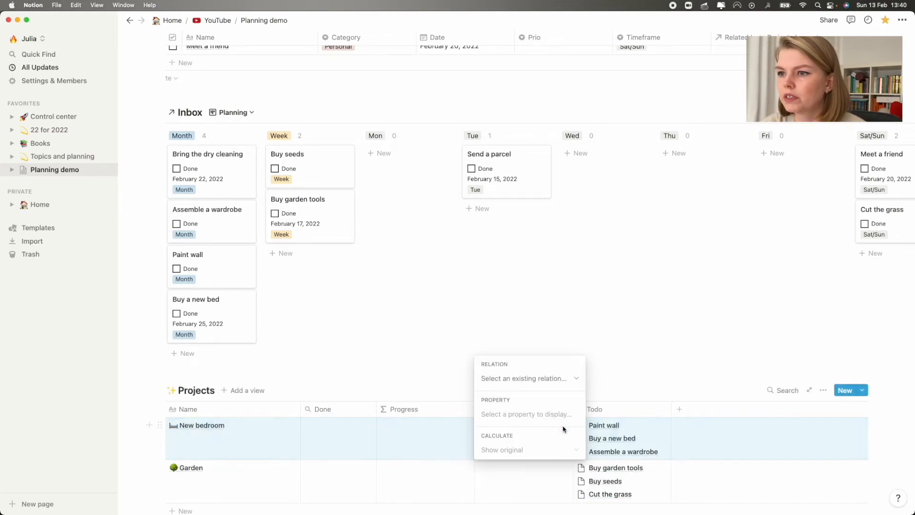
pyautogui.click(570, 380)
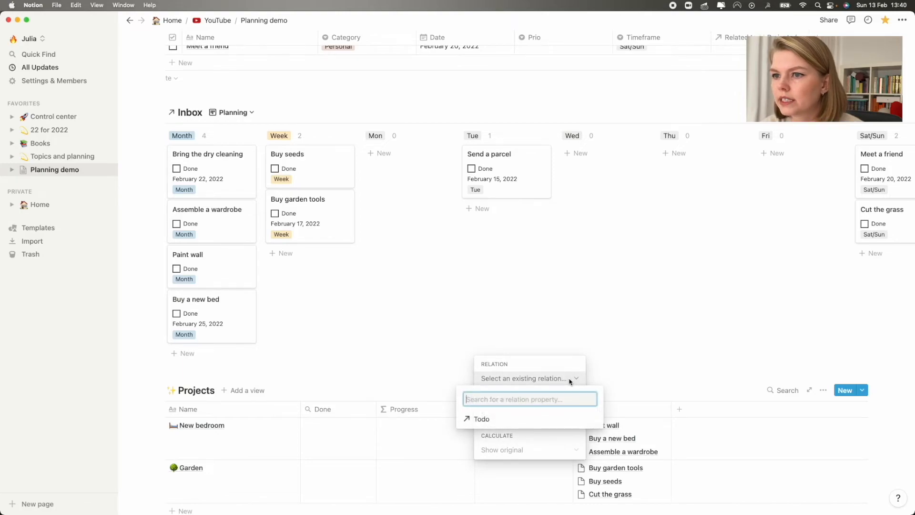
pyautogui.click(513, 420)
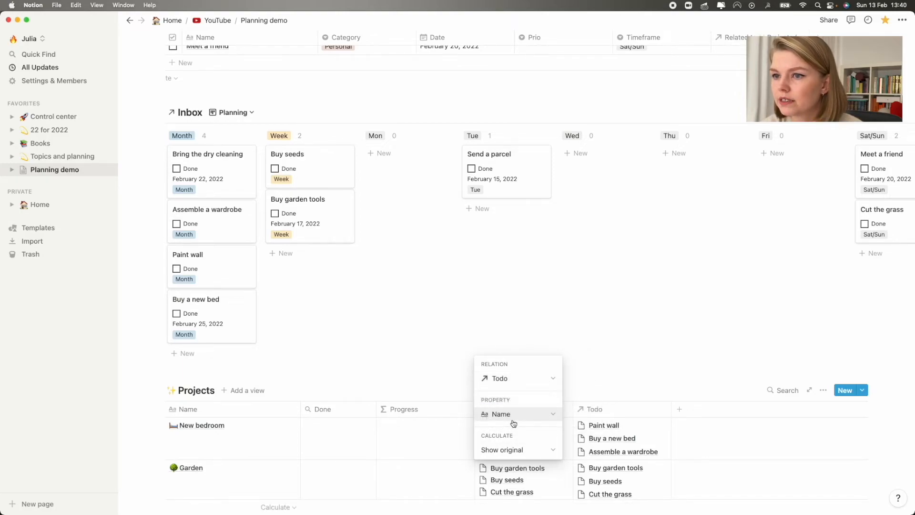
pyautogui.click(513, 424)
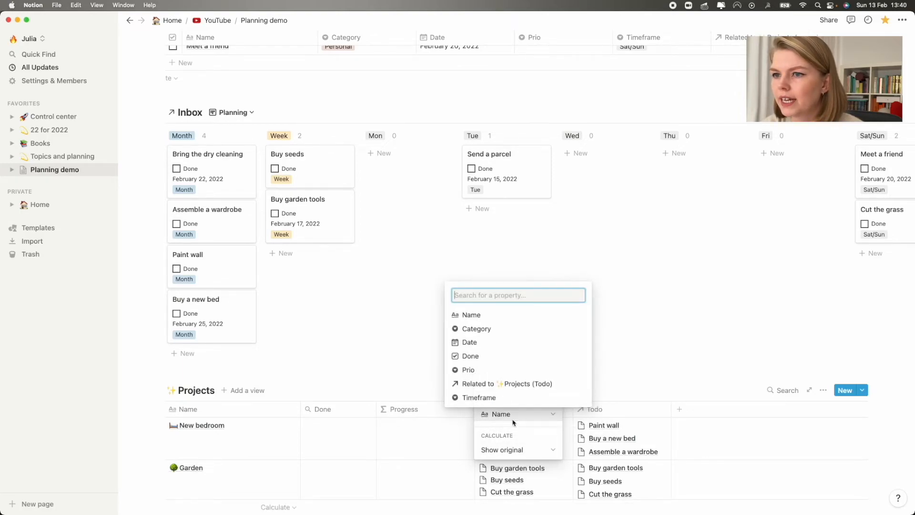
pyautogui.click(501, 346)
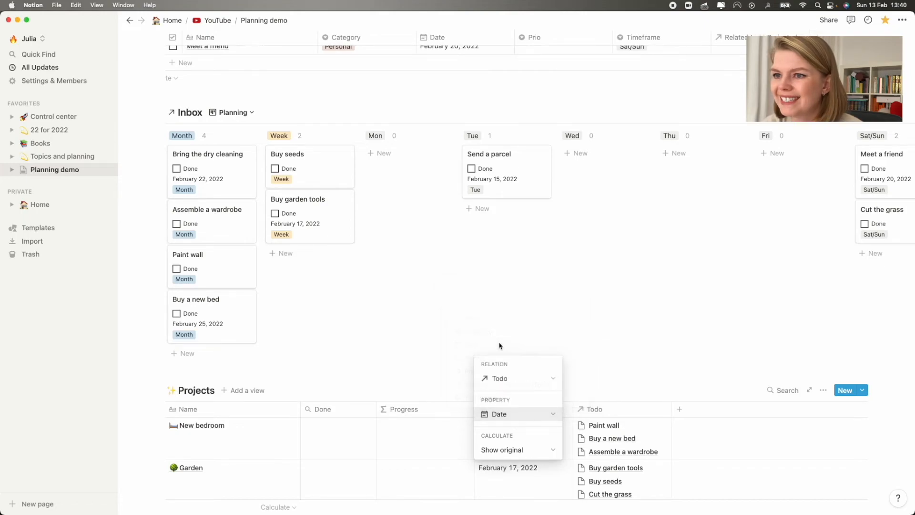
pyautogui.click(549, 455)
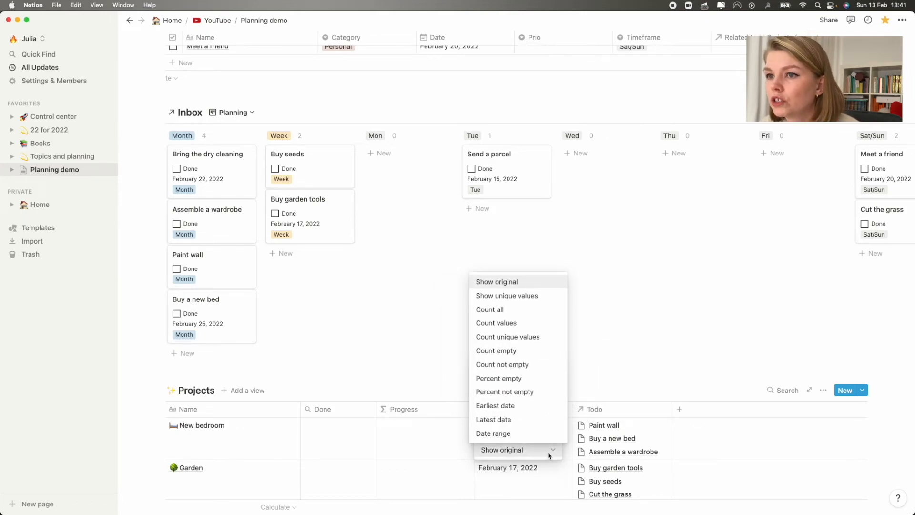
pyautogui.click(539, 420)
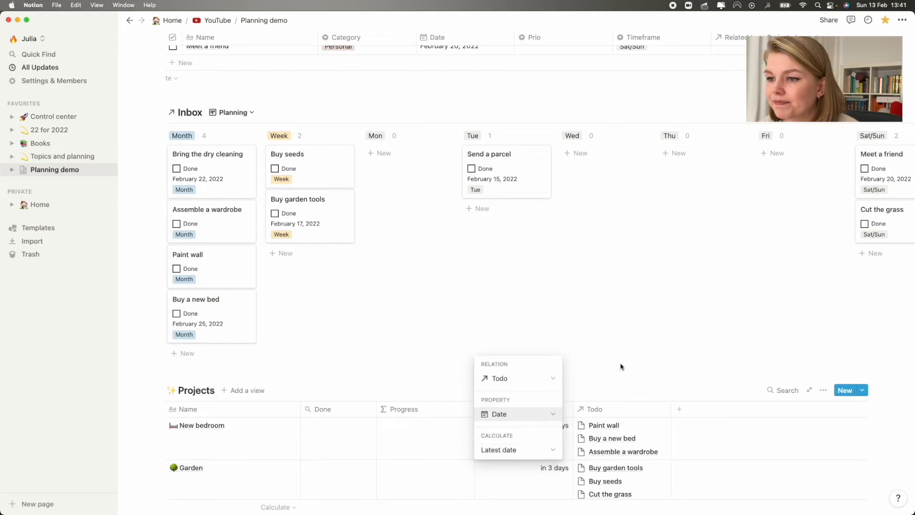
pyautogui.press('Escape')
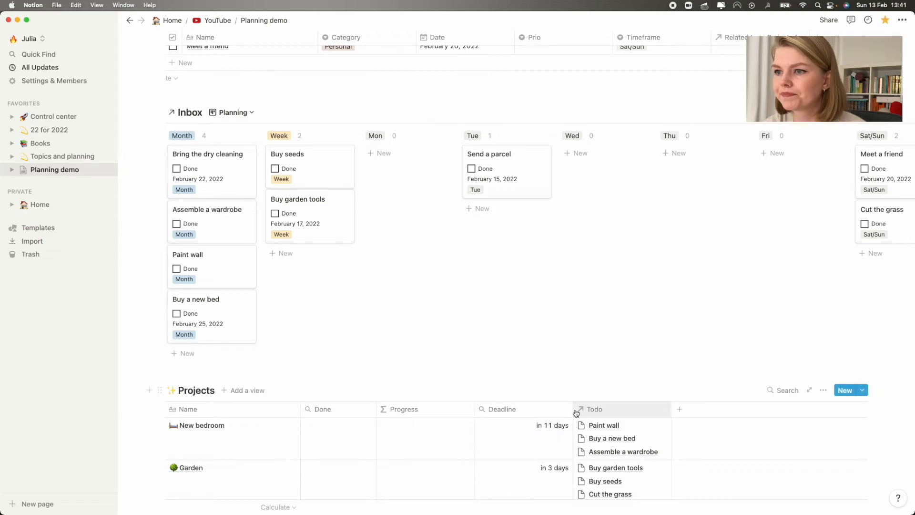
# Step: Narrow the Projects table's Deadline column and configure the Done rollup with the Todo relation, Done property and Percent checked calculation
pyautogui.moveTo(574, 409); pyautogui.dragTo(529, 409)
pyautogui.scroll(-2, 369, 391)
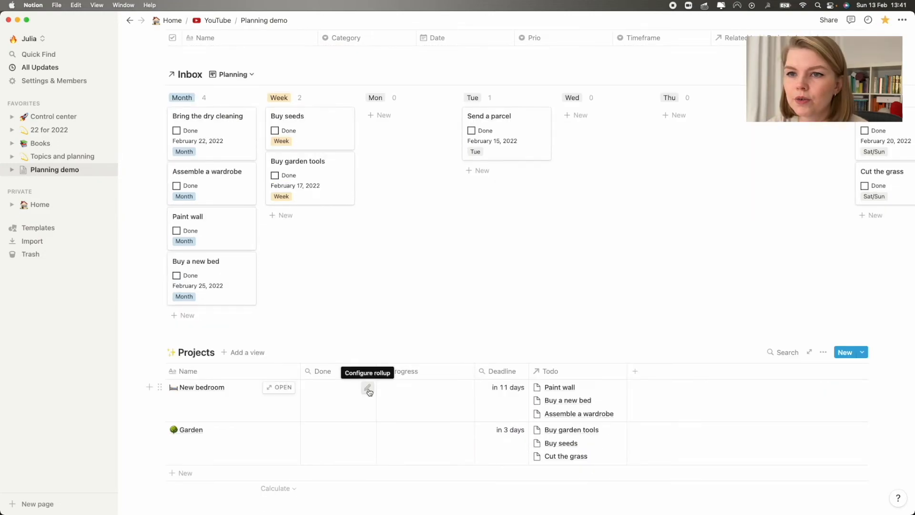
pyautogui.click(368, 389)
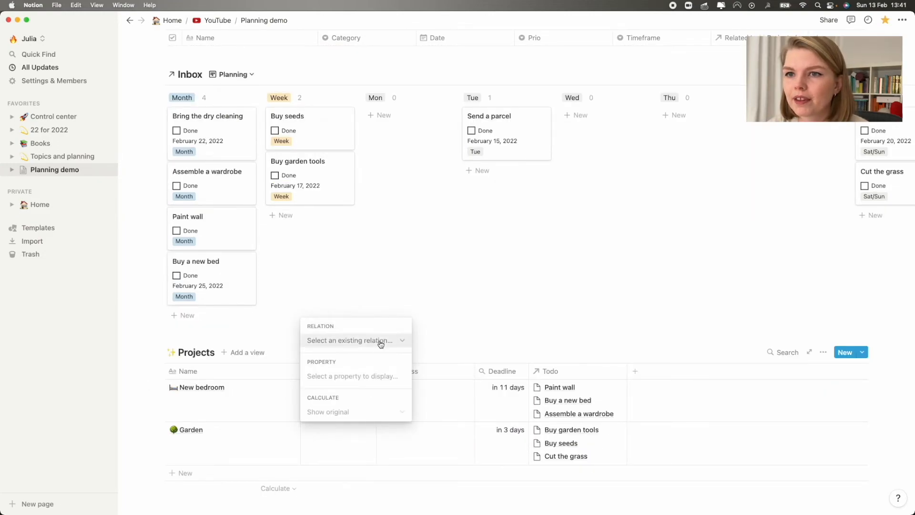
pyautogui.click(380, 340)
pyautogui.click(337, 382)
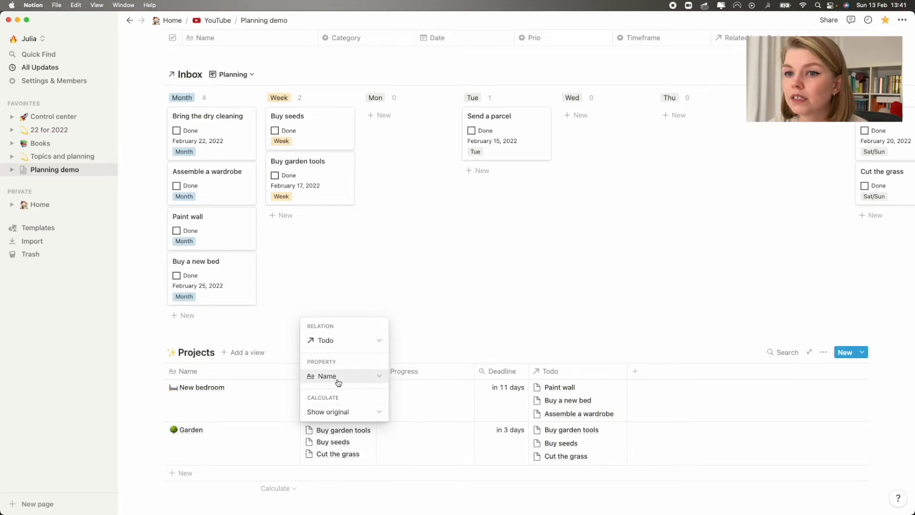
pyautogui.click(348, 379)
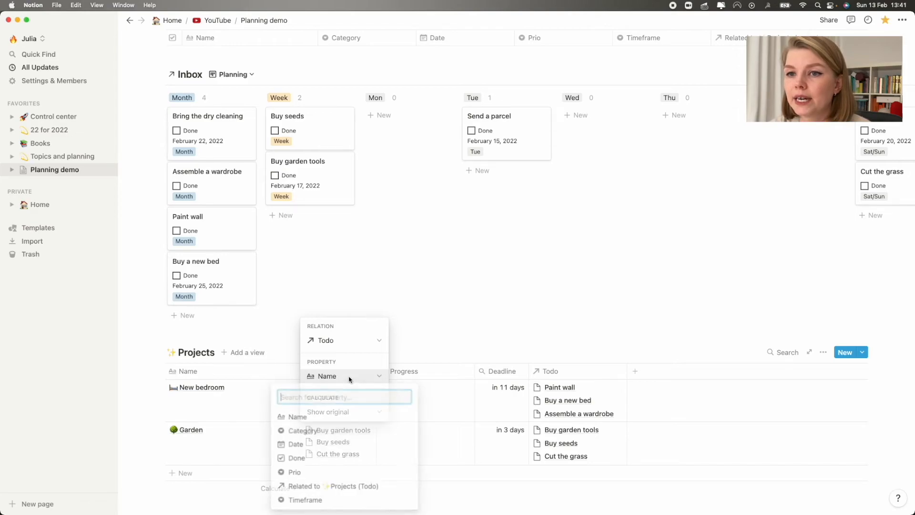
pyautogui.click(298, 459)
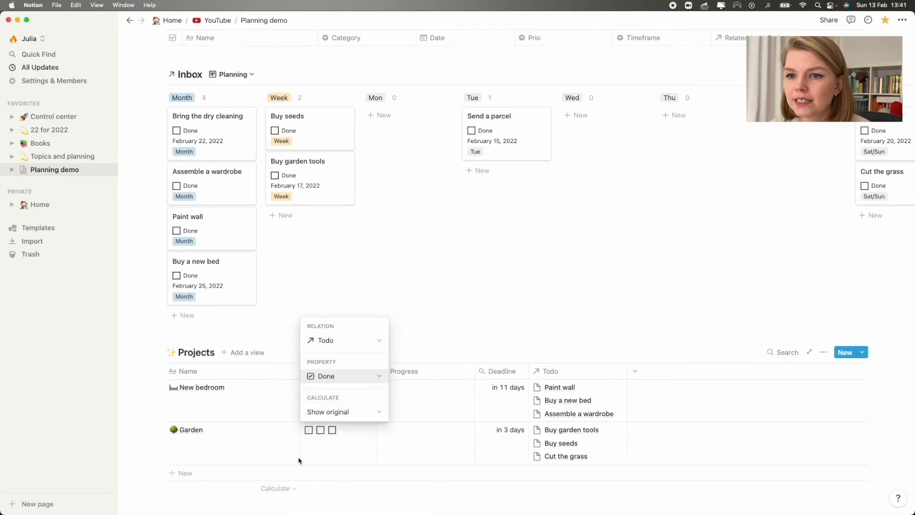
pyautogui.click(367, 413)
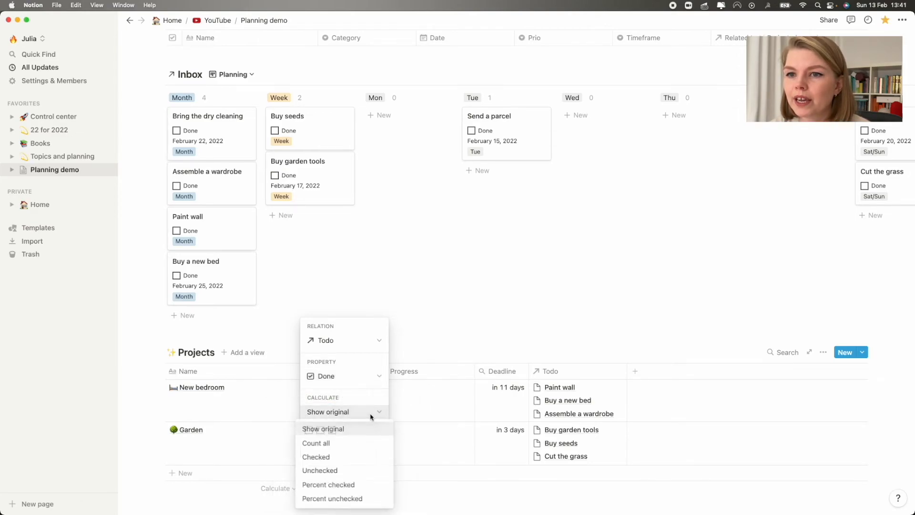
pyautogui.click(349, 484)
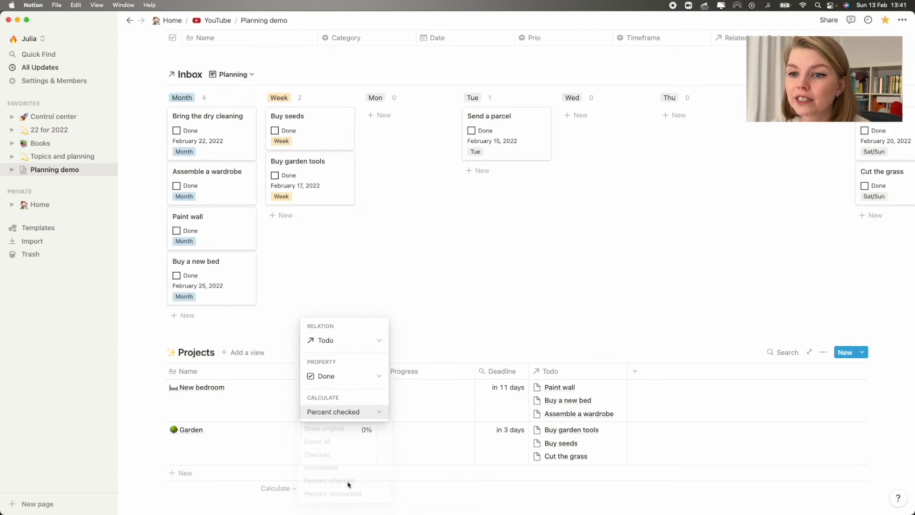
pyautogui.press('Escape')
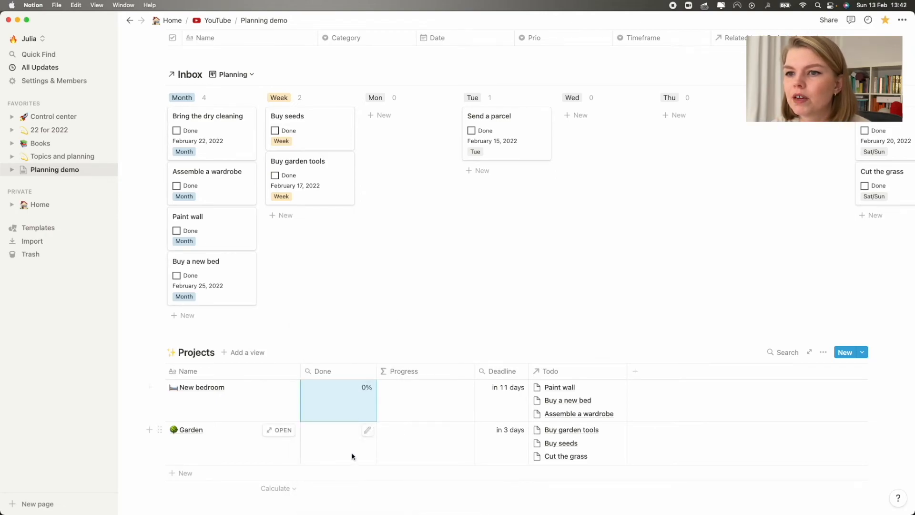
# Step: Give Progress a formula that slices ten filled and ten empty squares by round(10 * prop("Done")) and appends the rounded percentage with "%"
pyautogui.click(435, 404)
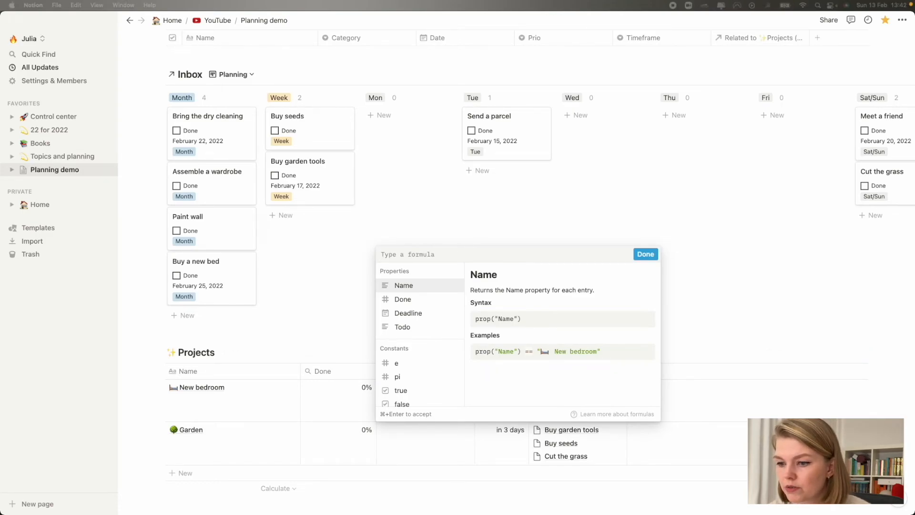
pyautogui.write('slice("██████████", 0, round(10 * prop("Done"))) + slice("□□□□□□□□□□", 0, 10 - round(10 * prop("Done"))) + " " + format(round(prop("Done") * 100)) + "%"')
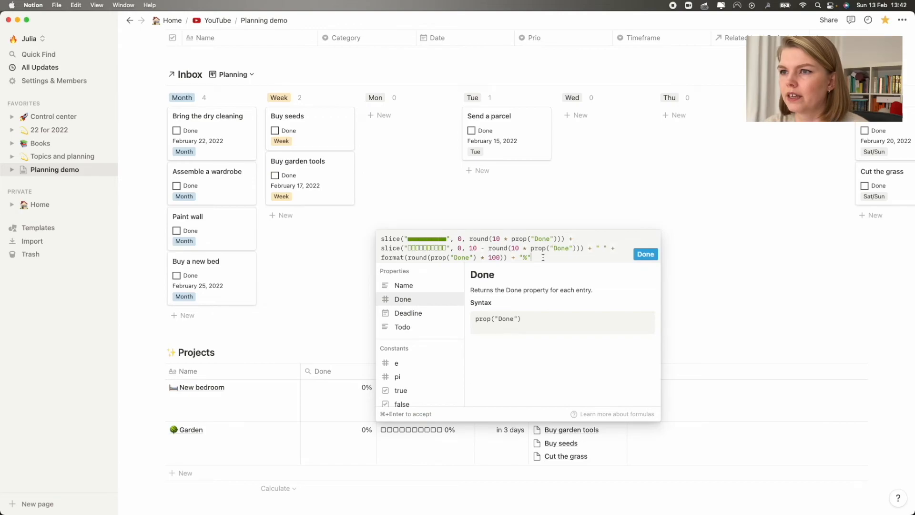
pyautogui.press('BackSpace')
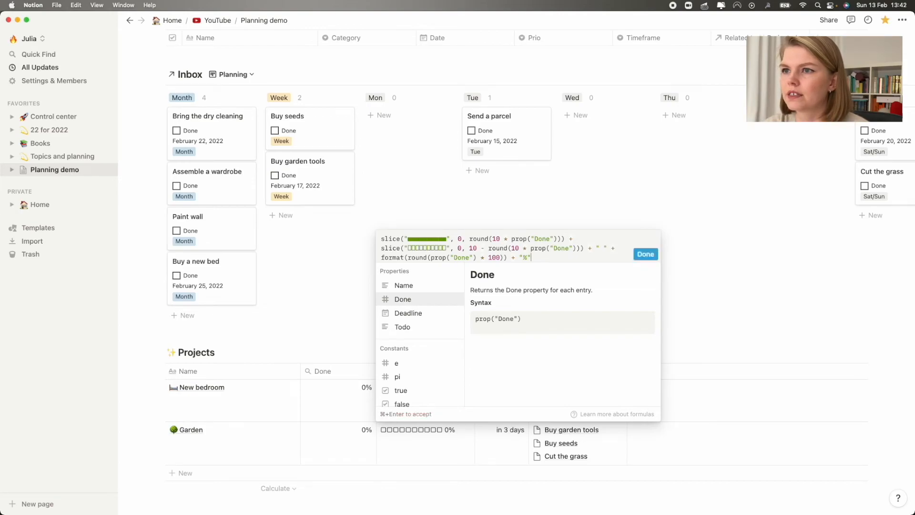
pyautogui.click(645, 255)
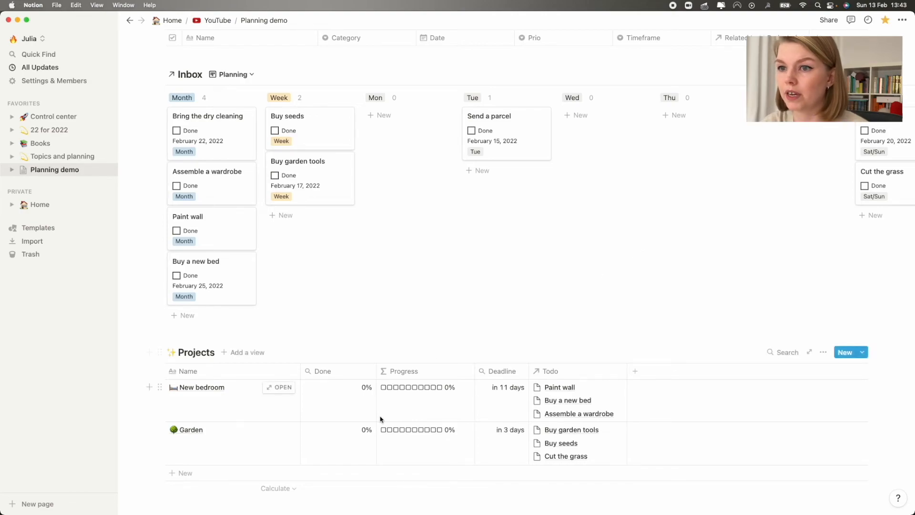
# Step: Mark the Buy seeds task in the Planning board's Week column as done
pyautogui.scroll(1, 489, 298)
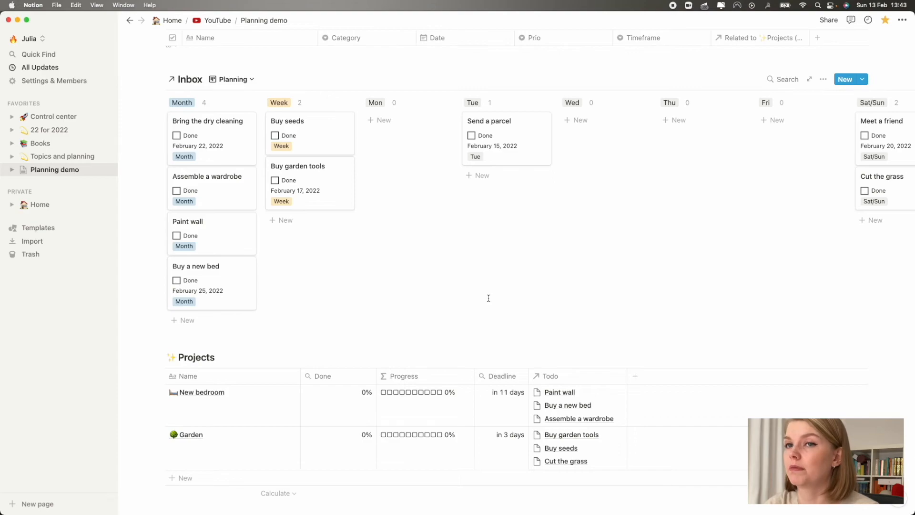
pyautogui.click(275, 136)
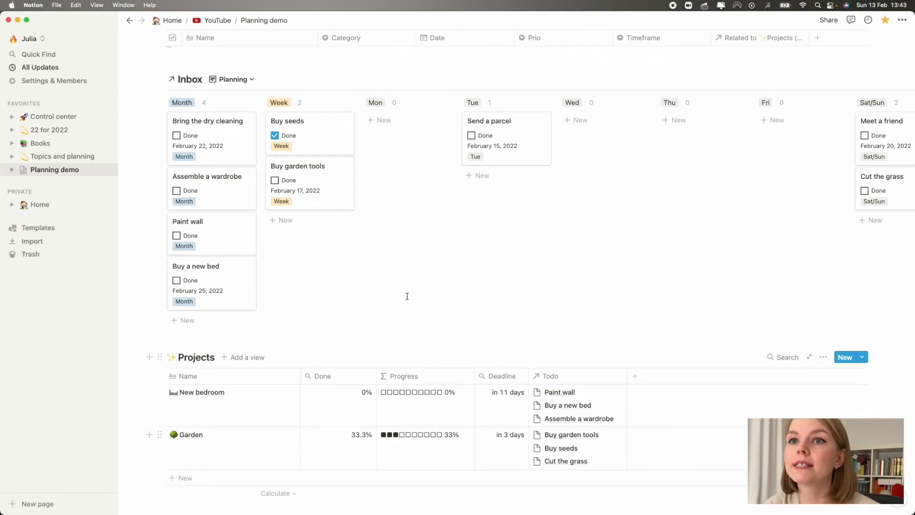
# Step: Add the Inbox task "Watch a video on how to grow strawberries" with category Garden and timeframe Week
pyautogui.scroll(3, 409, 289)
pyautogui.click(190, 120)
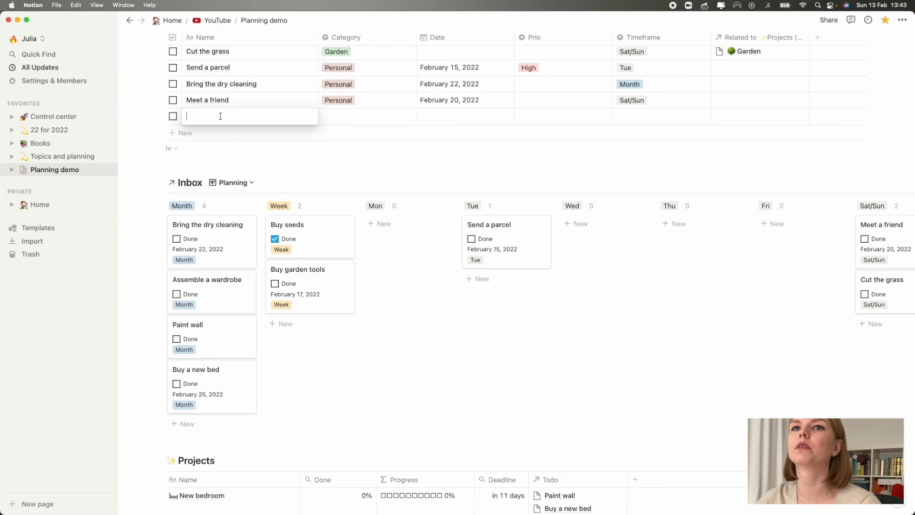
pyautogui.write('Watch a video o')
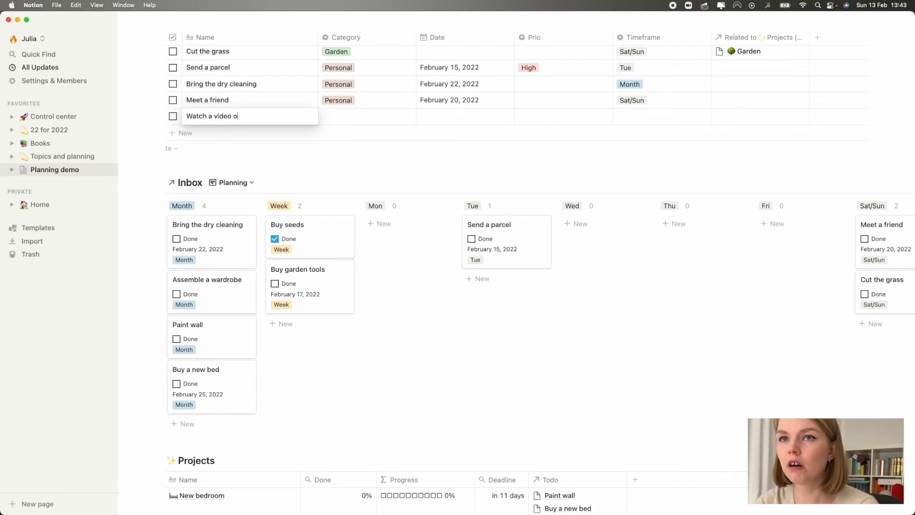
pyautogui.write('n how to grow strawberries')
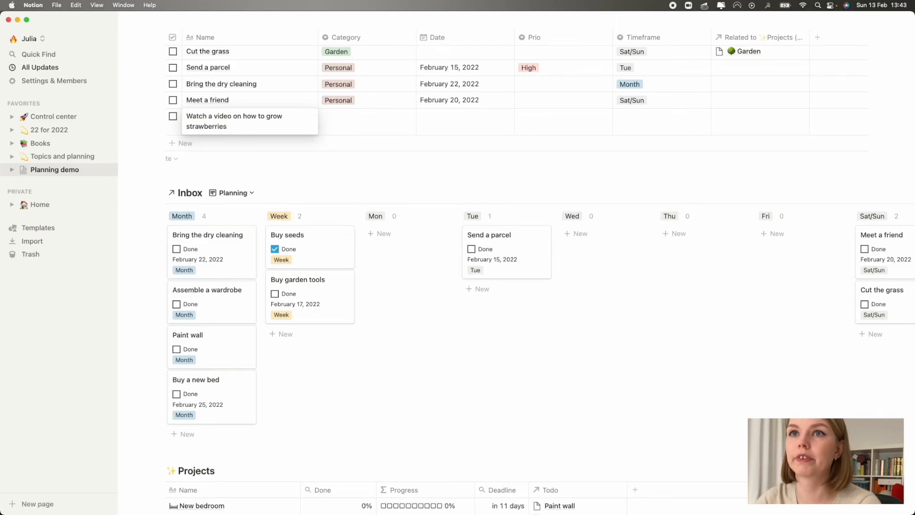
pyautogui.press('Escape')
pyautogui.click(348, 116)
pyautogui.click(355, 163)
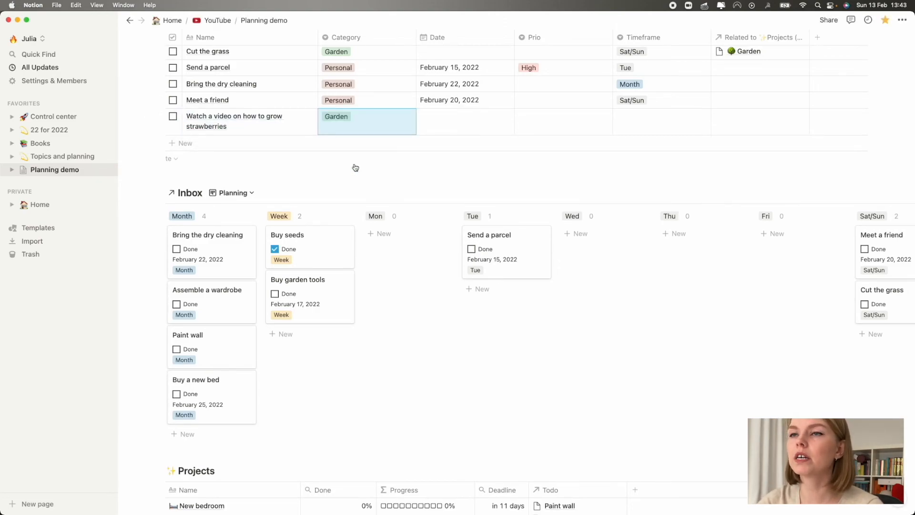
pyautogui.click(637, 120)
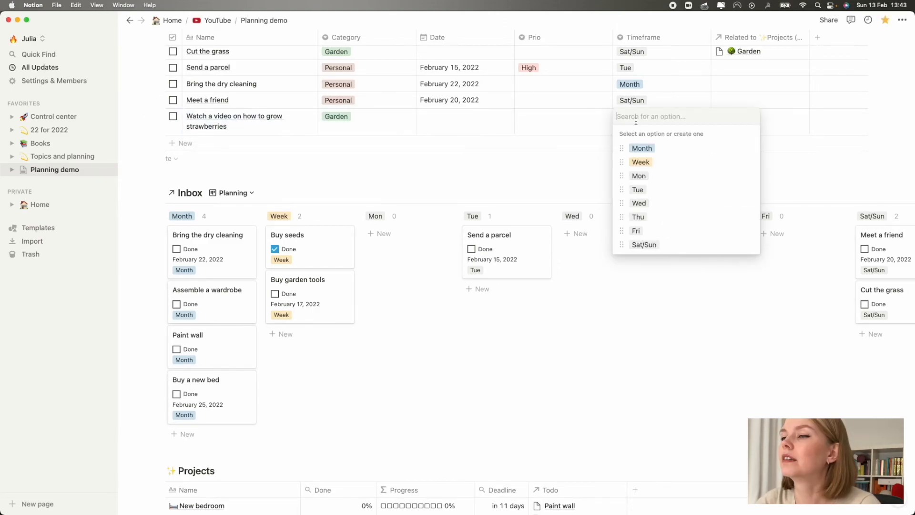
pyautogui.click(659, 163)
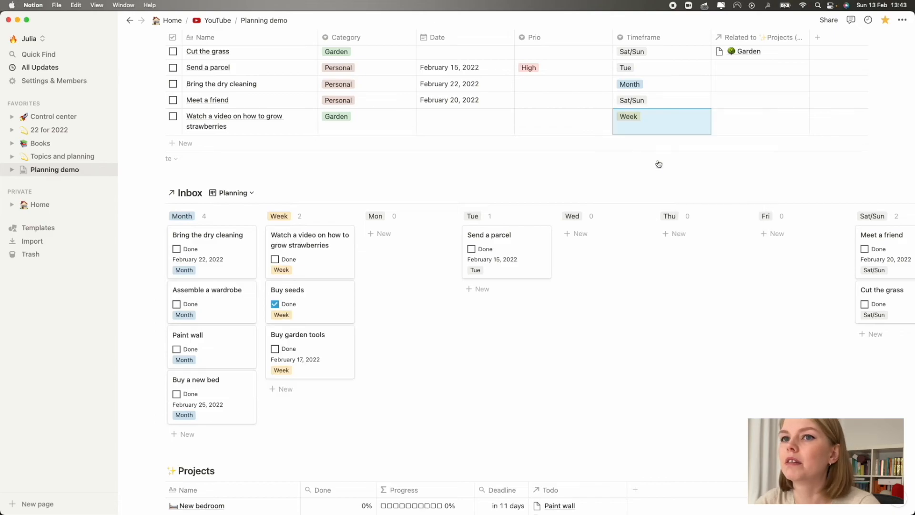
# Step: Link the strawberry video task to the Garden project through its Projects relation
pyautogui.click(734, 120)
pyautogui.moveTo(509, 169)
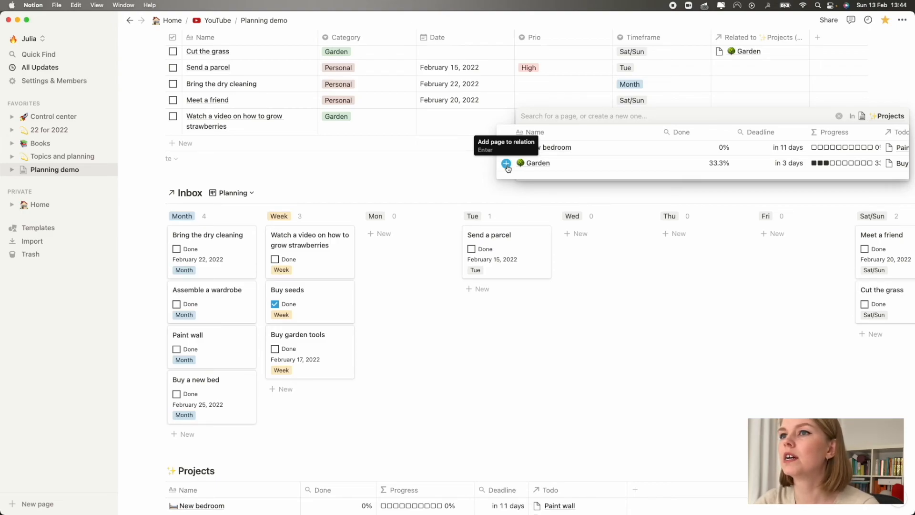
pyautogui.click(508, 167)
pyautogui.click(592, 335)
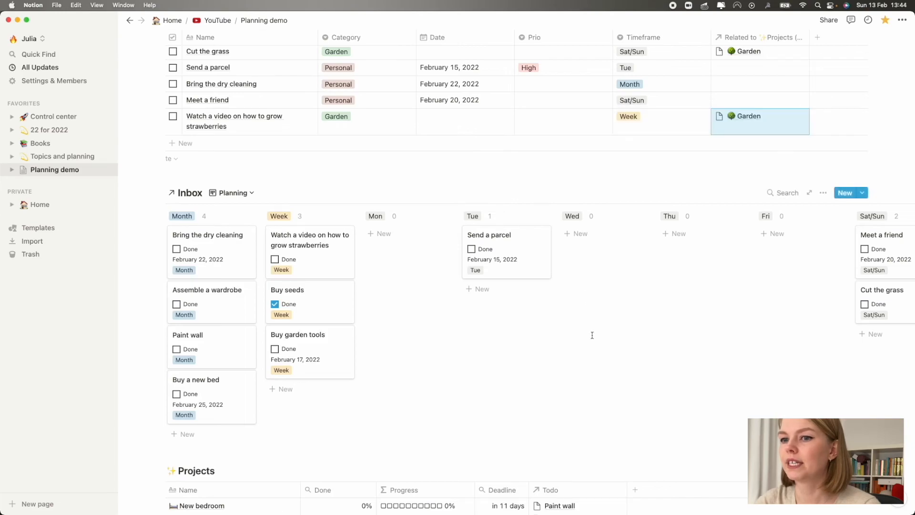
# Step: Hide the Todo and Done properties in the Projects table
pyautogui.scroll(-3, 593, 335)
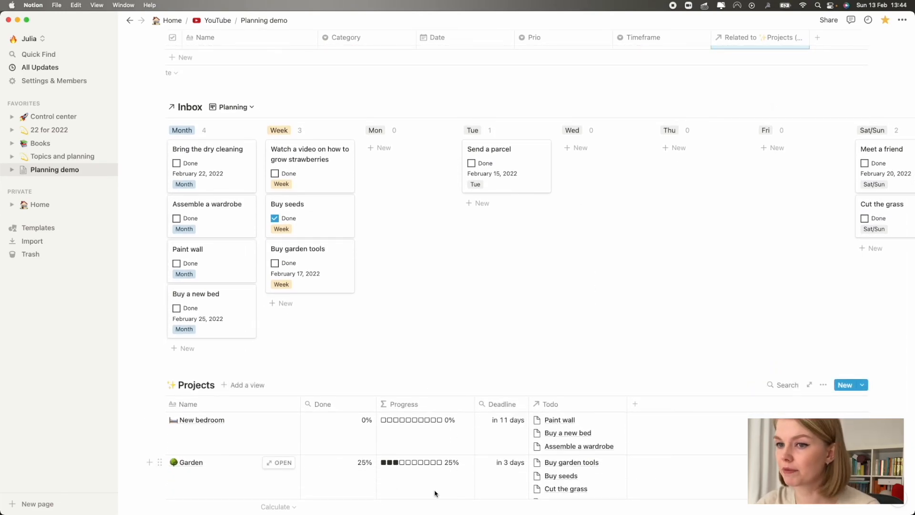
pyautogui.scroll(-2, 434, 494)
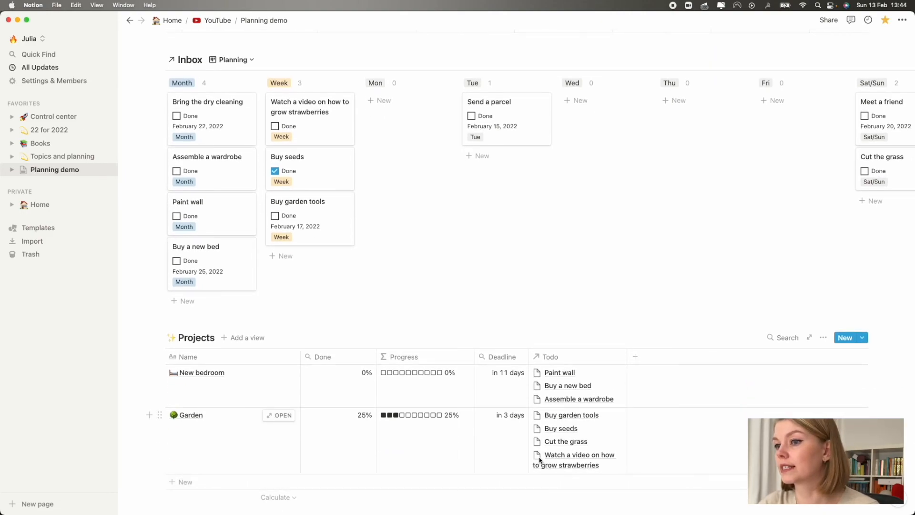
pyautogui.click(823, 337)
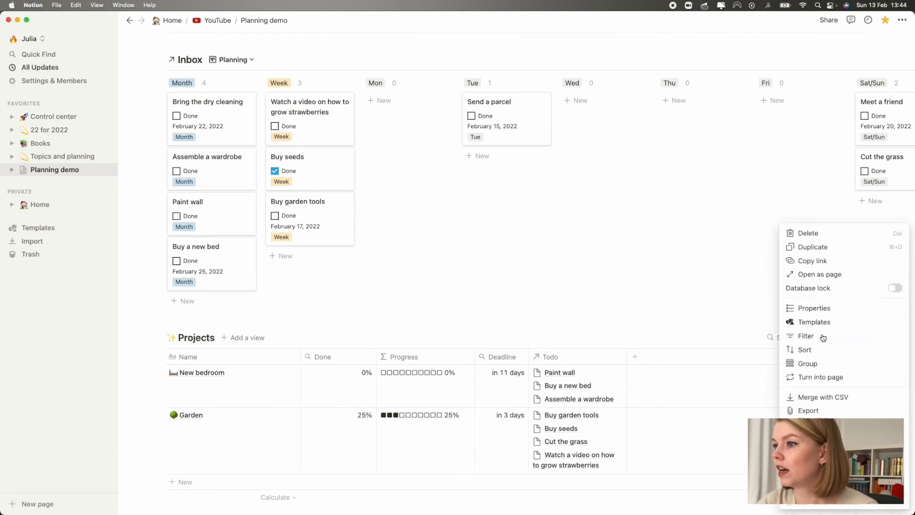
pyautogui.click(816, 309)
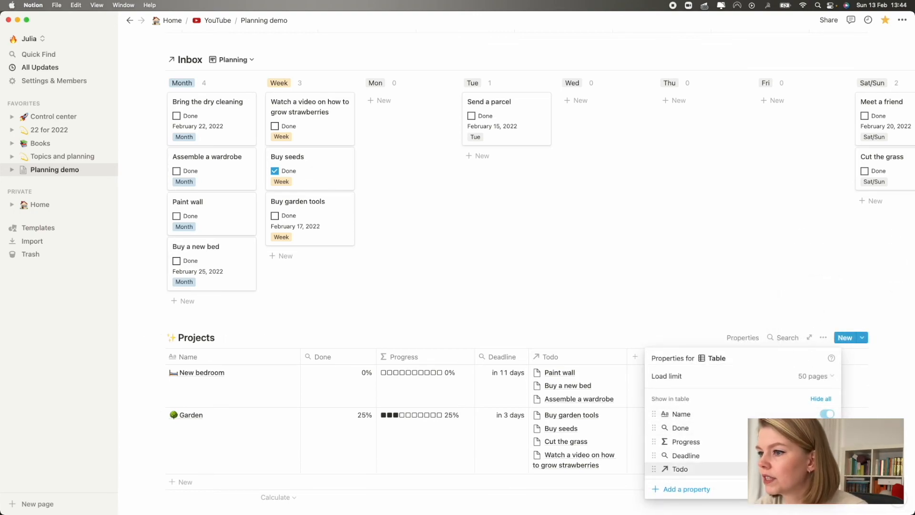
pyautogui.click(827, 469)
pyautogui.click(827, 428)
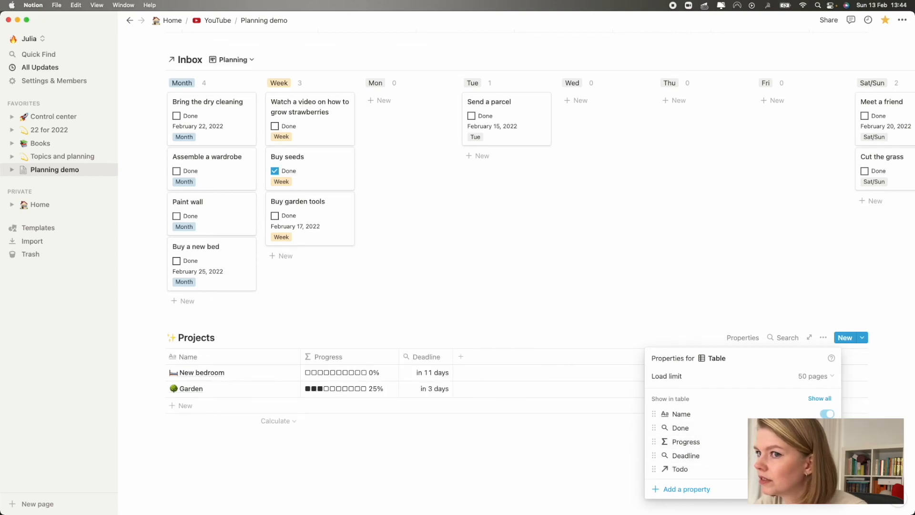
pyautogui.click(712, 303)
# Step: Mark the Assemble a wardrobe and Paint wall tasks in the Planning board's Month column as done
pyautogui.scroll(1, 711, 302)
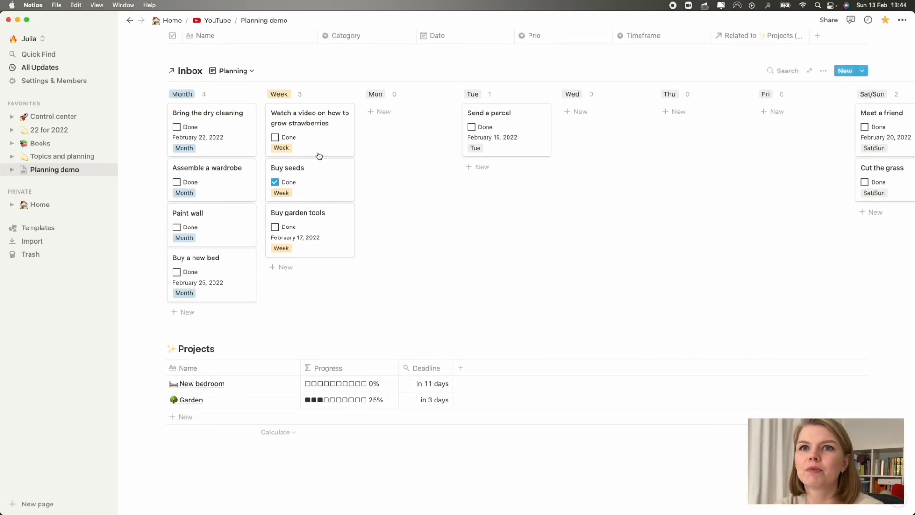
pyautogui.click(177, 182)
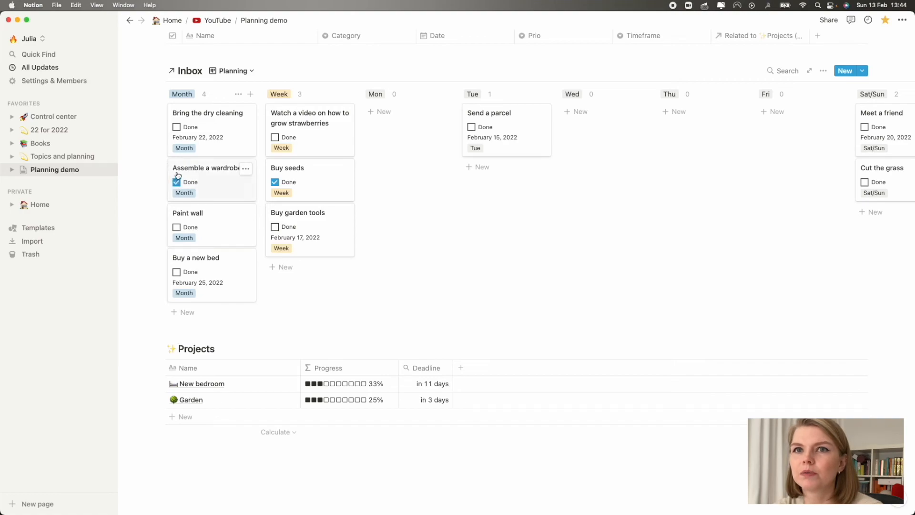
pyautogui.click(177, 227)
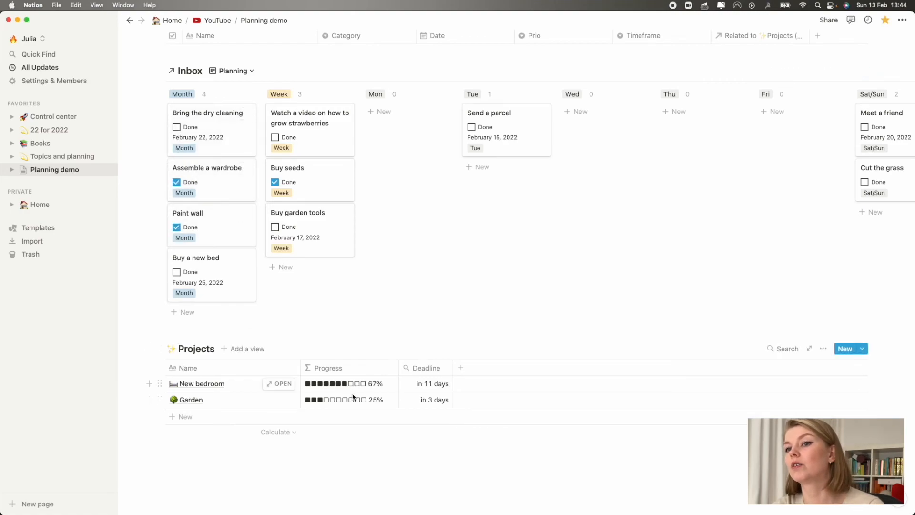
# Step: Add a filter to the Planning board that shows only tasks whose Done property is unchecked
pyautogui.scroll(2, 574, 298)
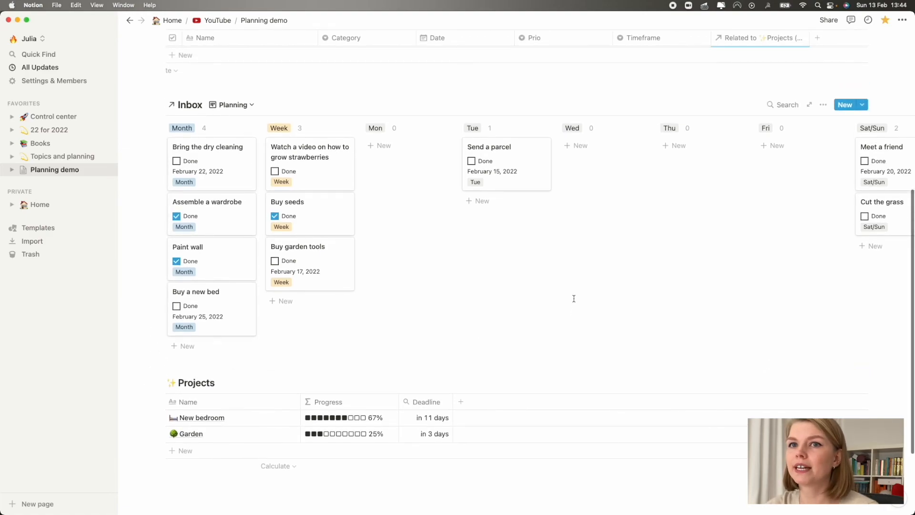
pyautogui.scroll(2, 574, 298)
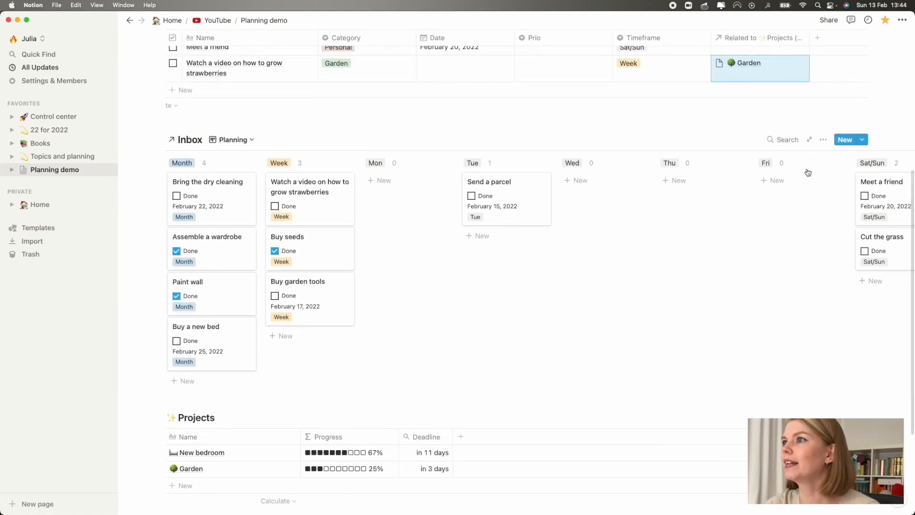
pyautogui.click(825, 139)
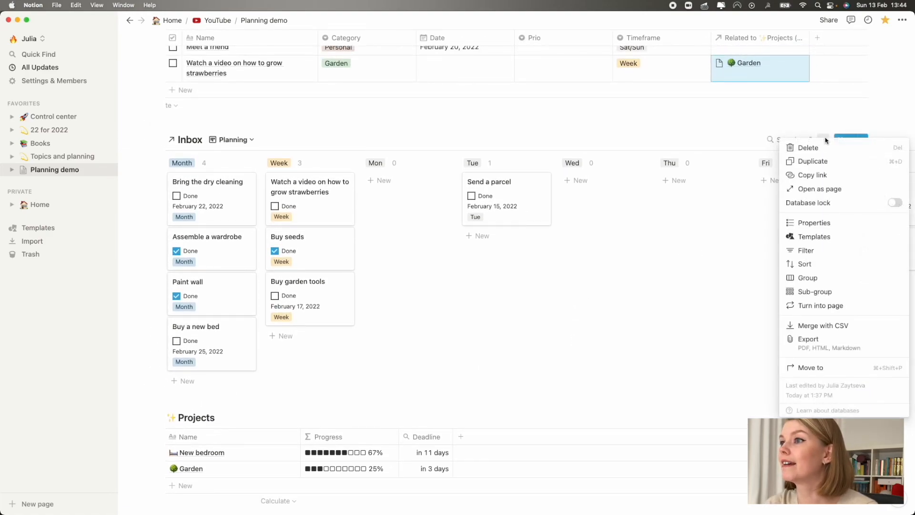
pyautogui.click(809, 251)
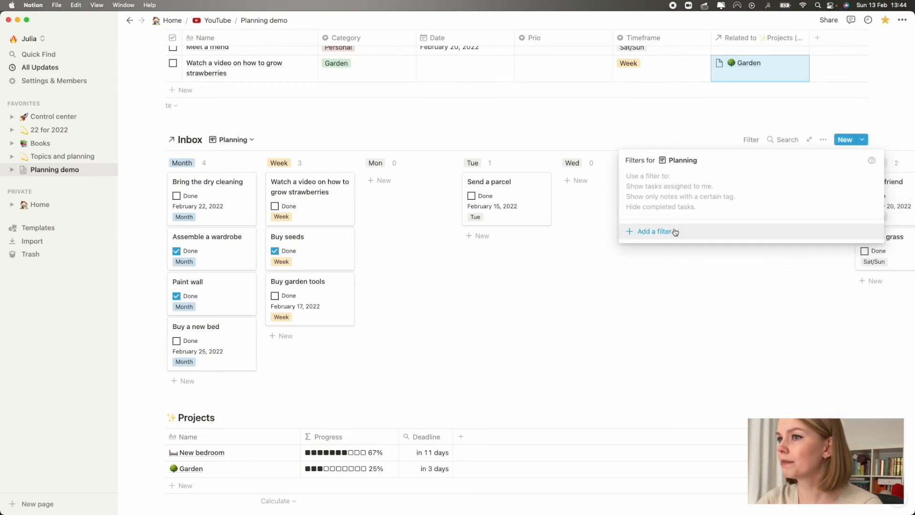
pyautogui.click(675, 232)
pyautogui.click(659, 248)
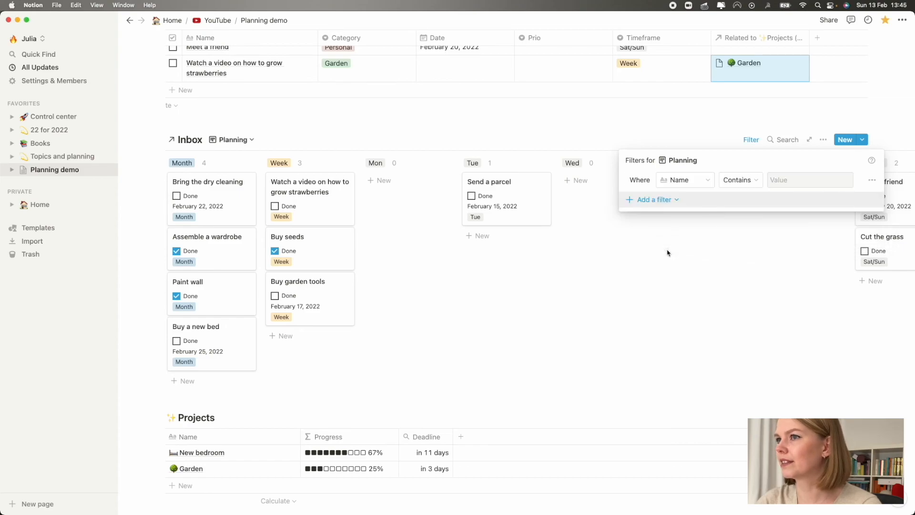
pyautogui.click(698, 183)
pyautogui.click(637, 263)
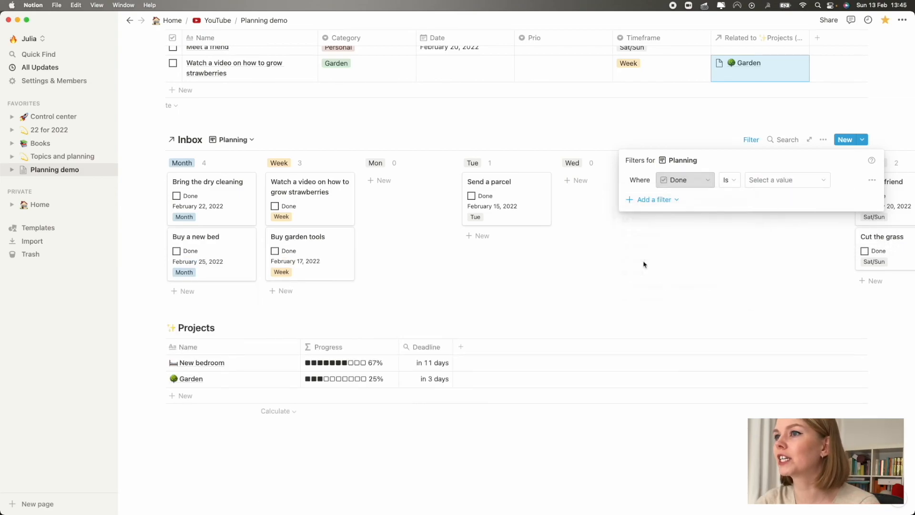
pyautogui.click(784, 179)
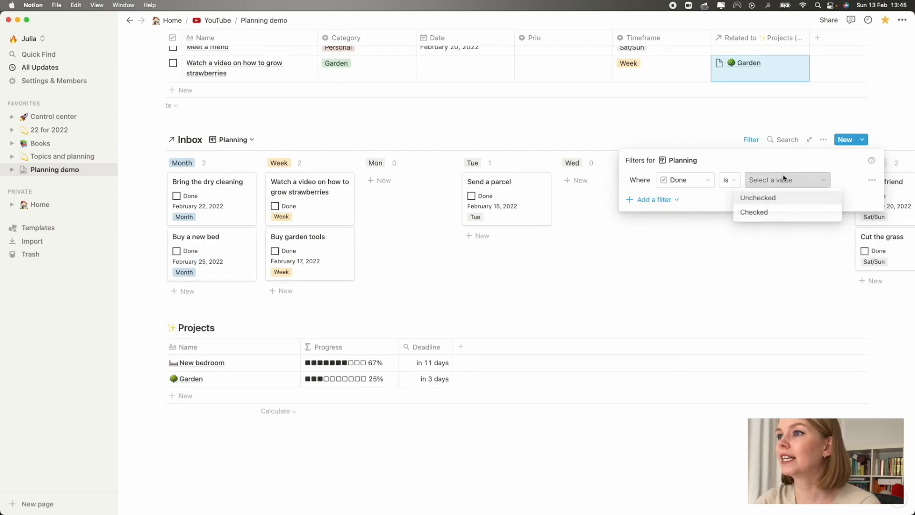
pyautogui.click(777, 200)
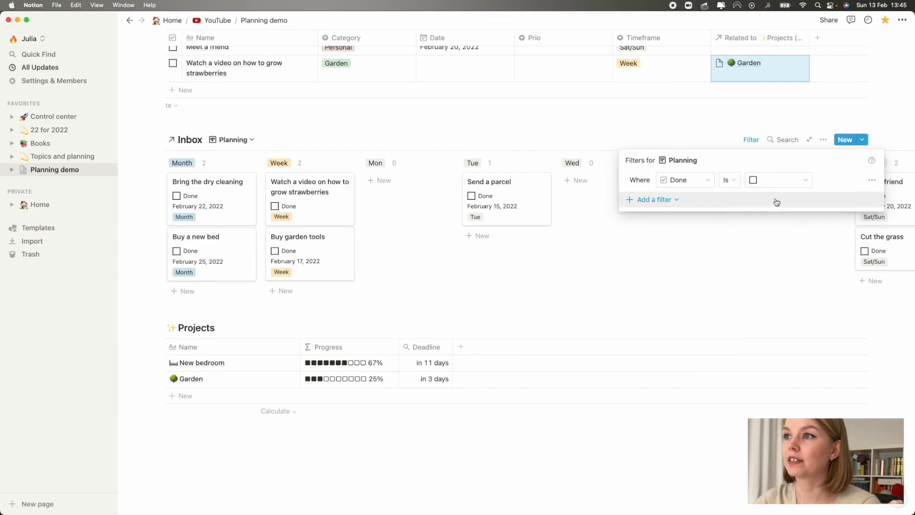
pyautogui.click(736, 264)
# Step: Insert a toggle list titled "Inbox" between the page title and the Inbox table
pyautogui.scroll(8, 736, 260)
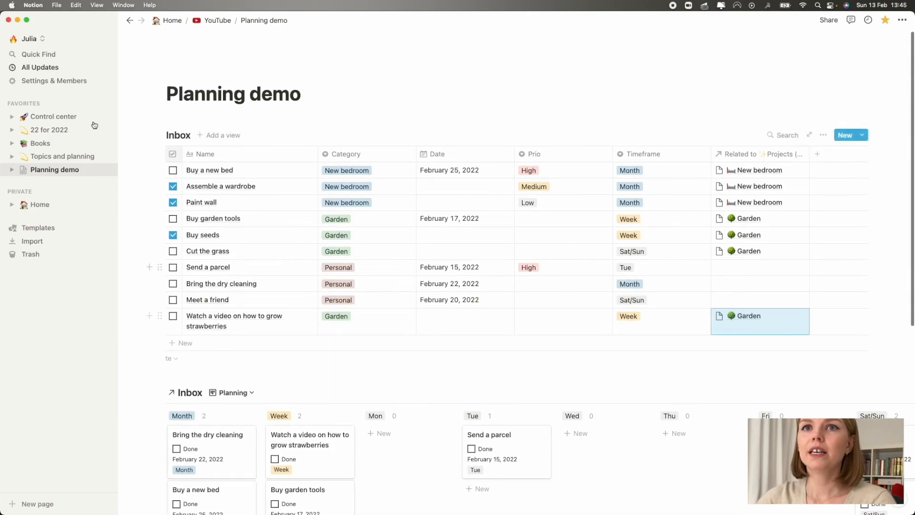
pyautogui.click(188, 119)
pyautogui.press('Return')
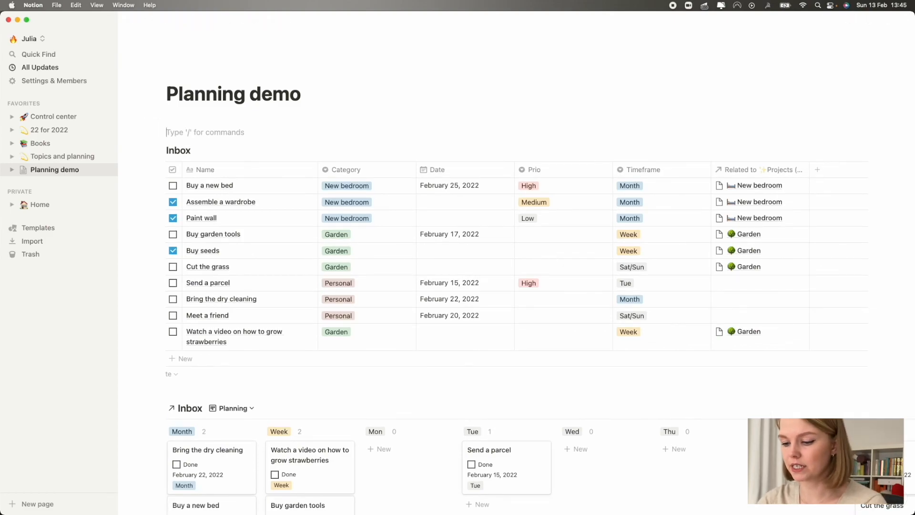
pyautogui.write('> ')
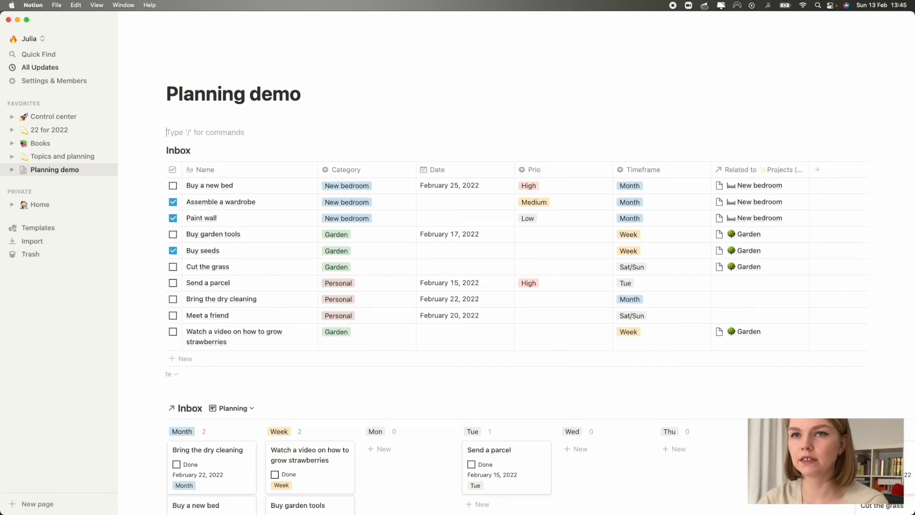
pyautogui.write('In')
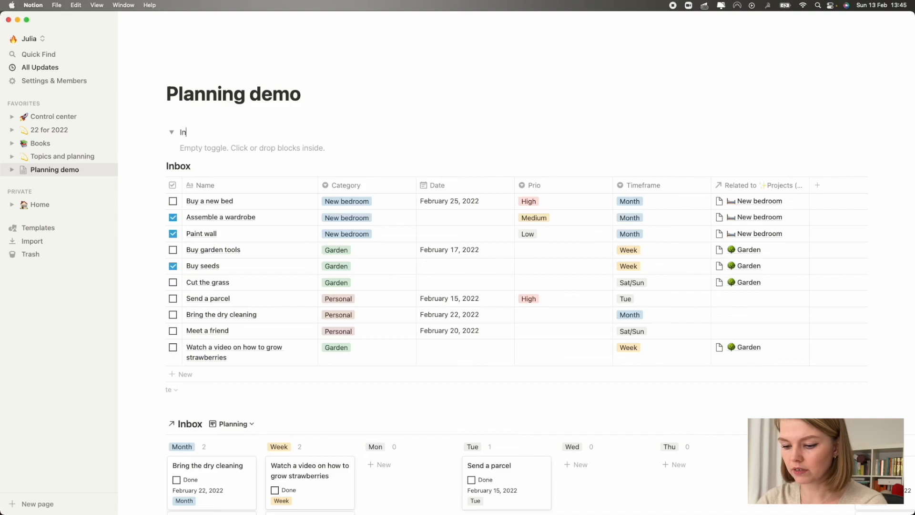
# Step: Move the Inbox table into the Inbox toggle, make the toggle's title bold and collapse it
pyautogui.moveTo(159, 166); pyautogui.dragTo(197, 136)
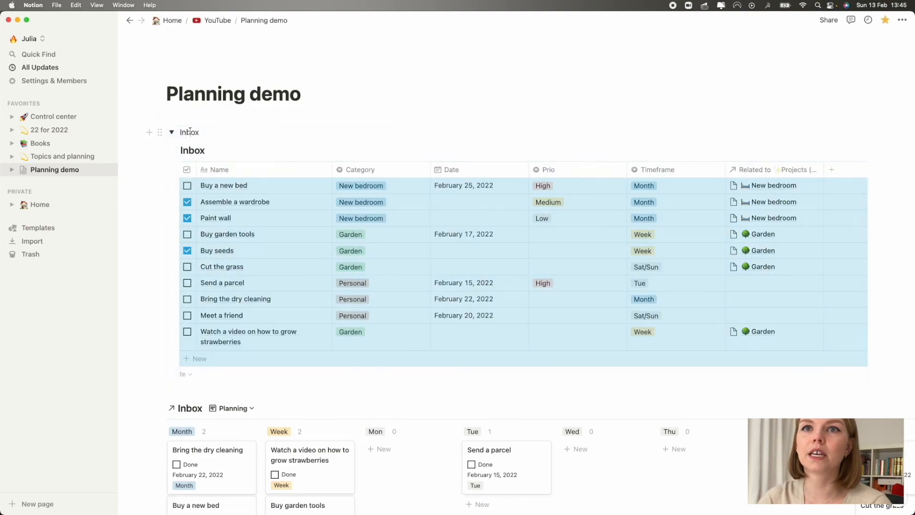
pyautogui.doubleClick(190, 132)
pyautogui.press('super+b')
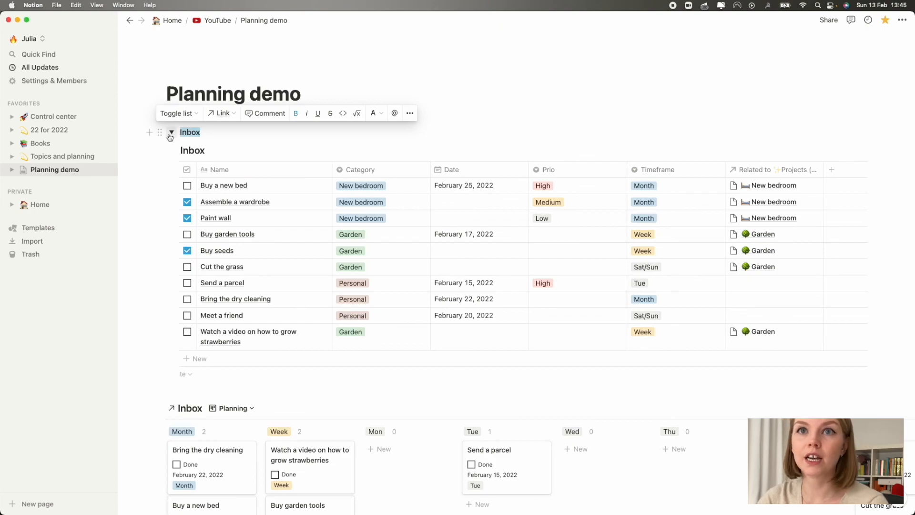
pyautogui.click(172, 133)
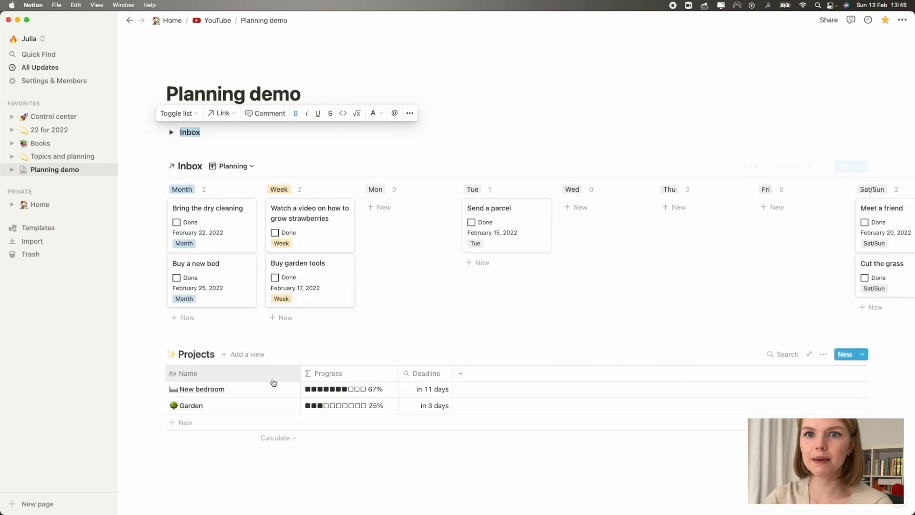
# Step: Add a toggle list with the bold title "Projects" directly above the Inbox toggle
pyautogui.click(174, 146)
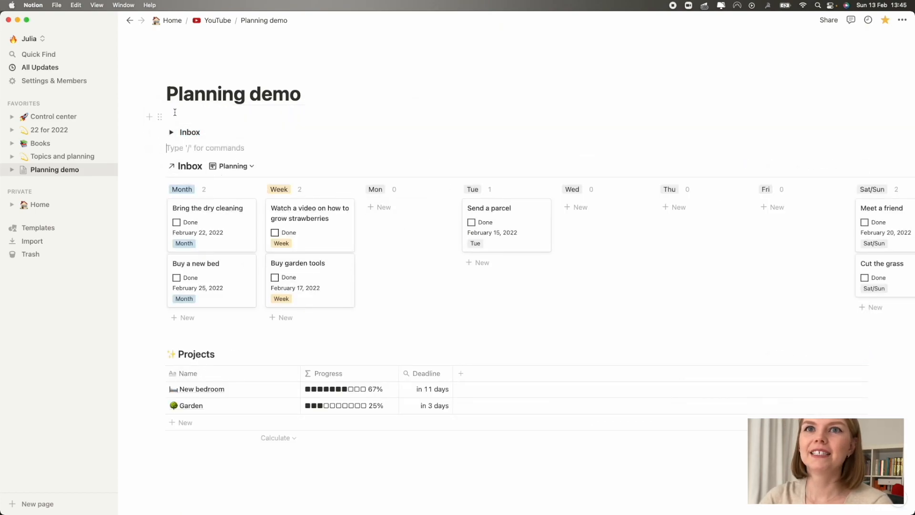
pyautogui.click(175, 113)
pyautogui.write('> ')
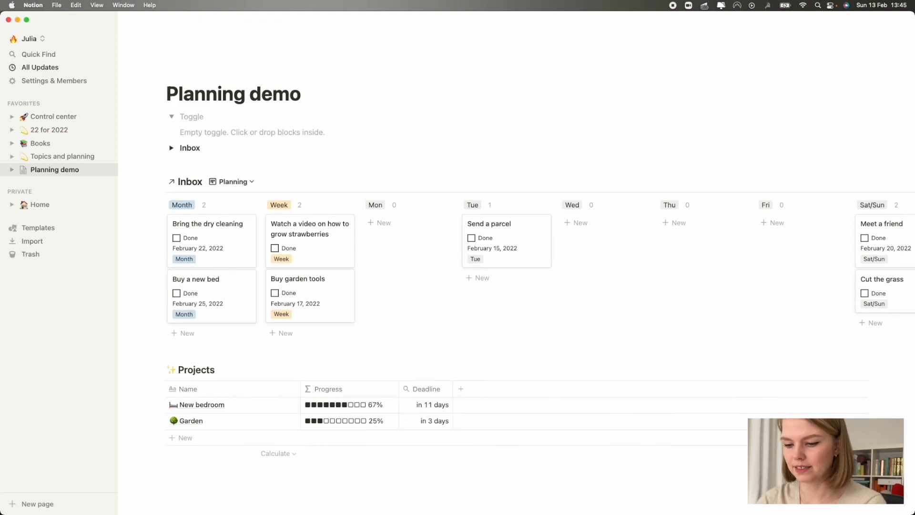
pyautogui.write('Projec')
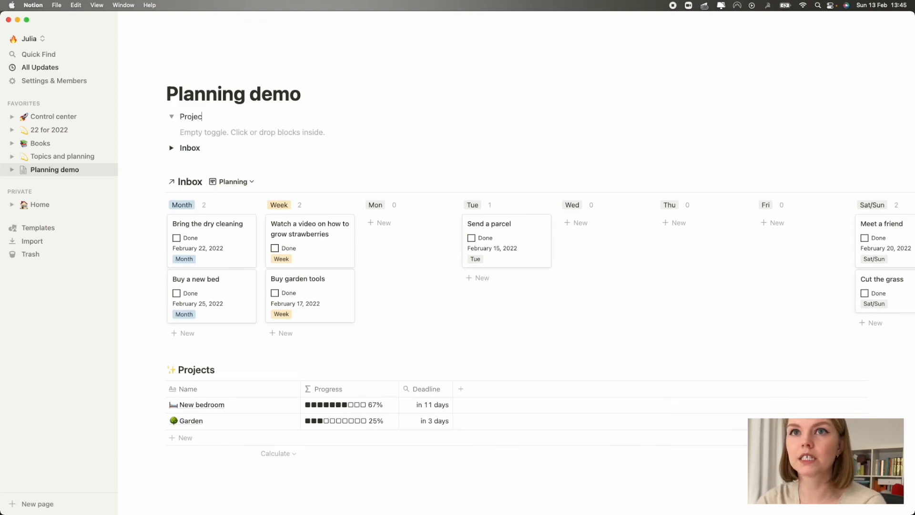
pyautogui.doubleClick(185, 116)
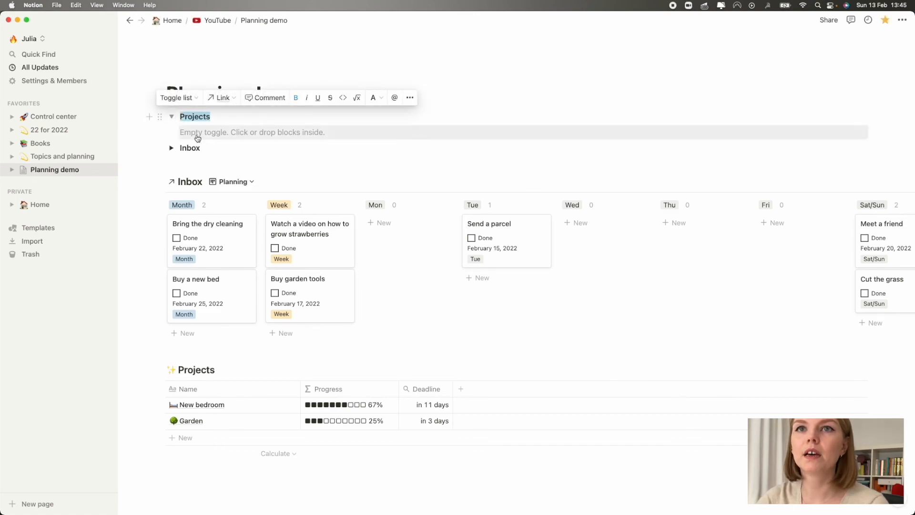
# Step: Move the Projects table into the Projects toggle and collapse the toggle
pyautogui.click(196, 134)
pyautogui.moveTo(161, 370); pyautogui.dragTo(190, 124)
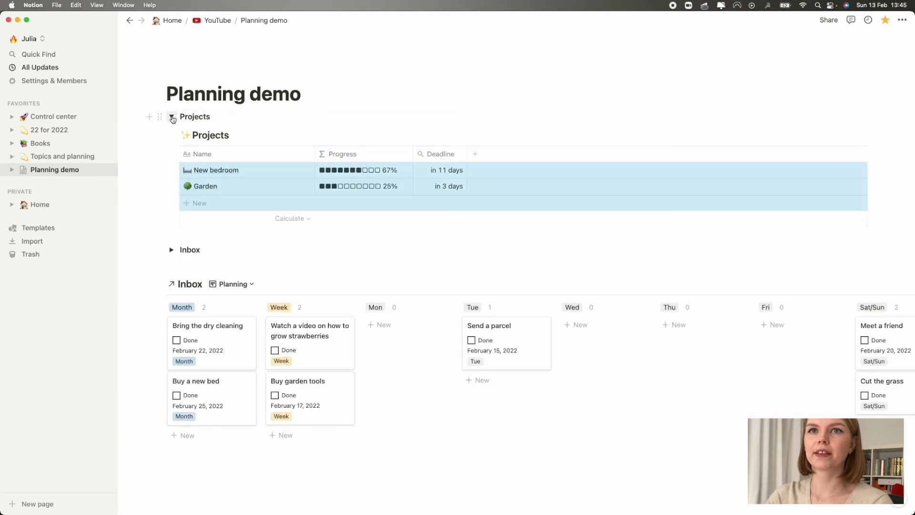
pyautogui.click(172, 116)
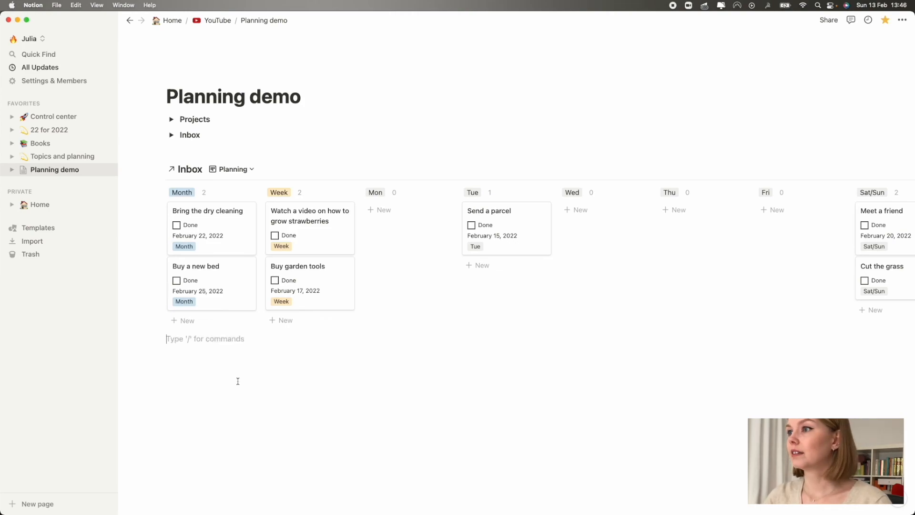
# Step: Expand the Inbox and Projects toggles one after the other to check their tables, collapsing each again
pyautogui.click(172, 135)
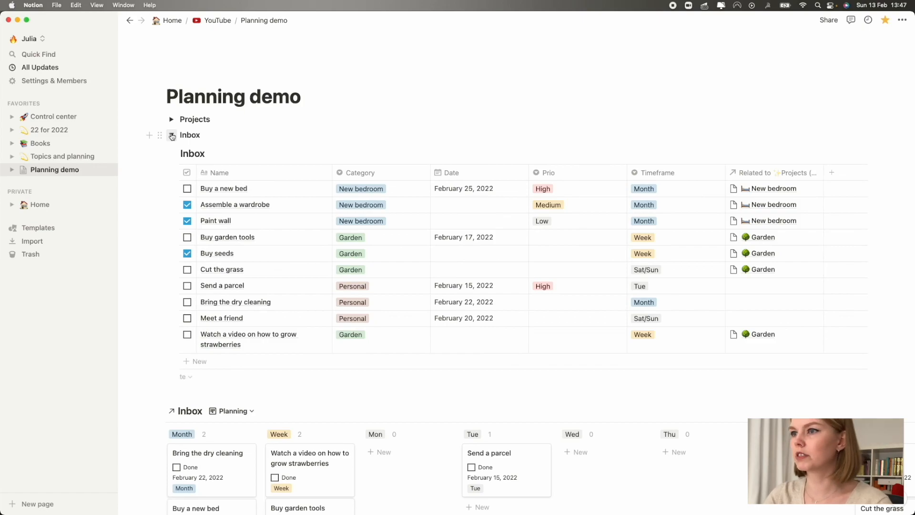
pyautogui.click(172, 136)
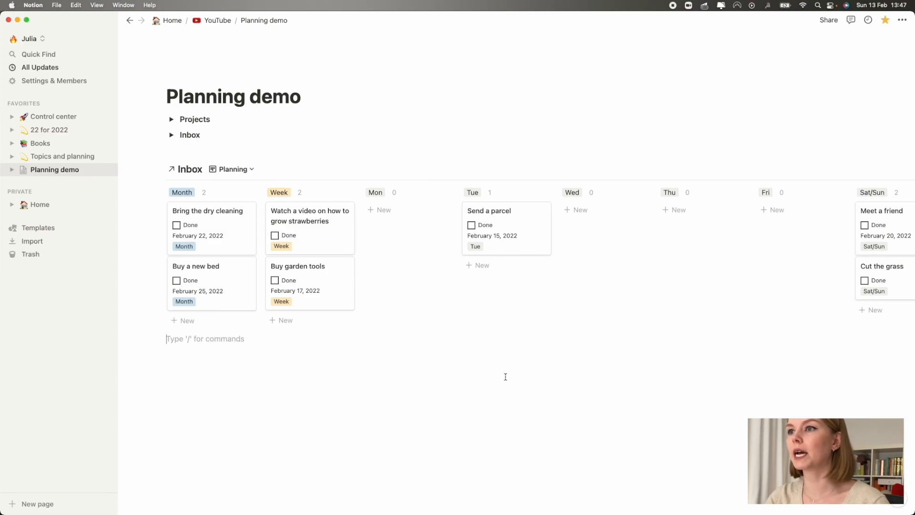
pyautogui.click(170, 121)
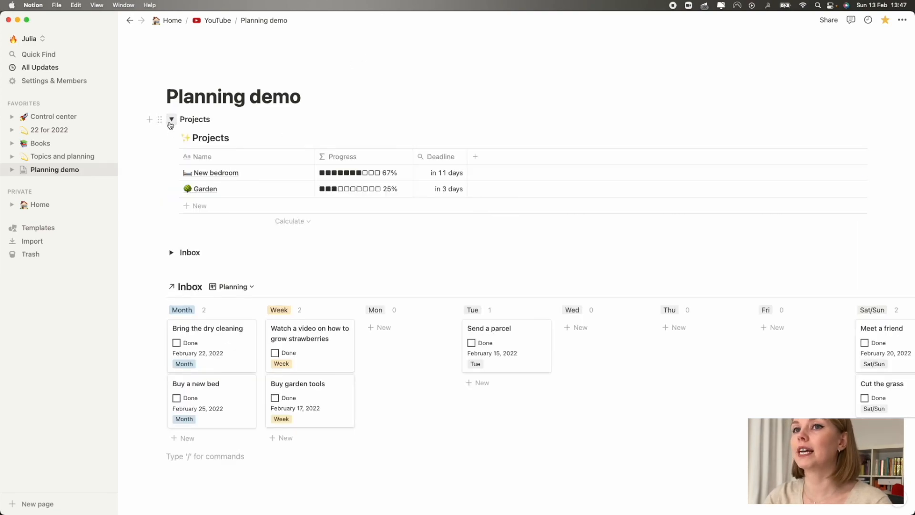
pyautogui.click(170, 122)
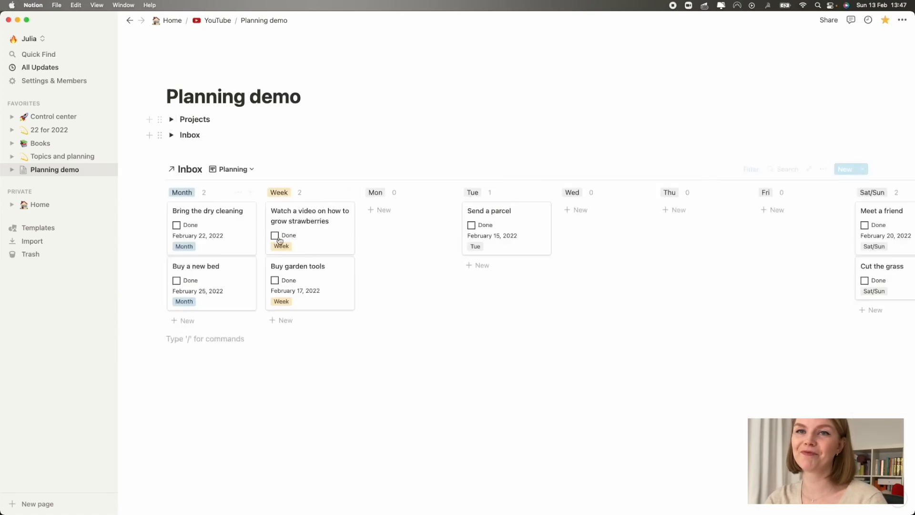